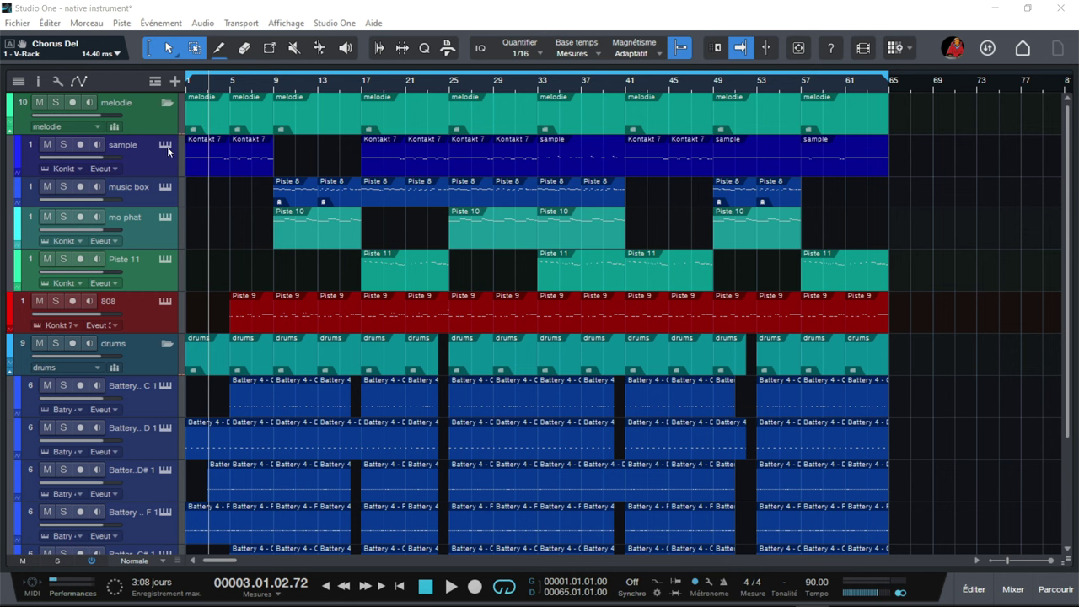
- Open the sample track's Kontakt 7 instrument and look through the instruments loaded in its multi rack
click(166, 146)
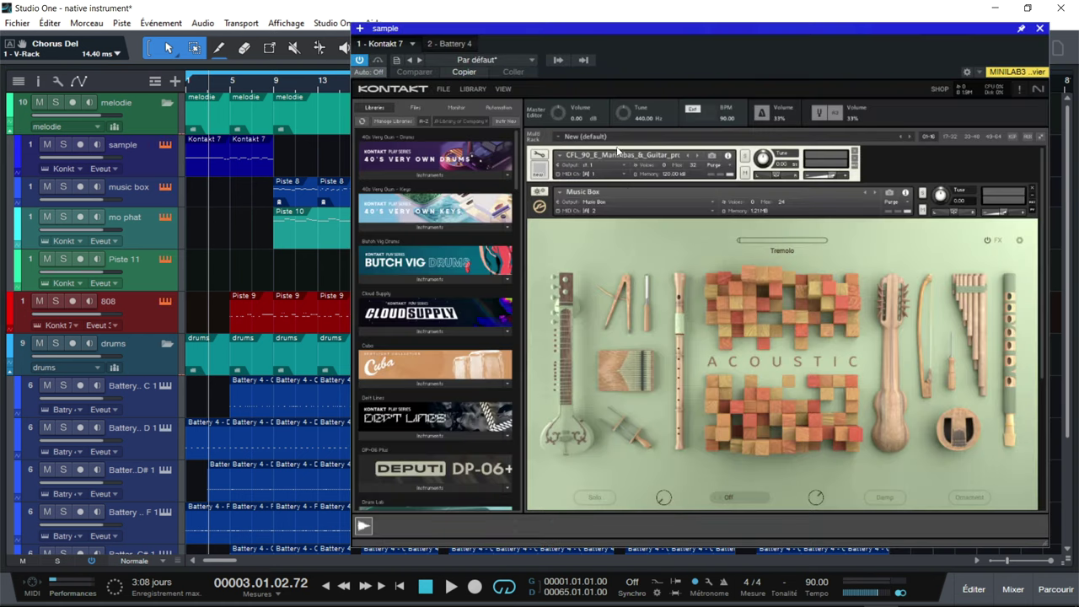
click(1032, 201)
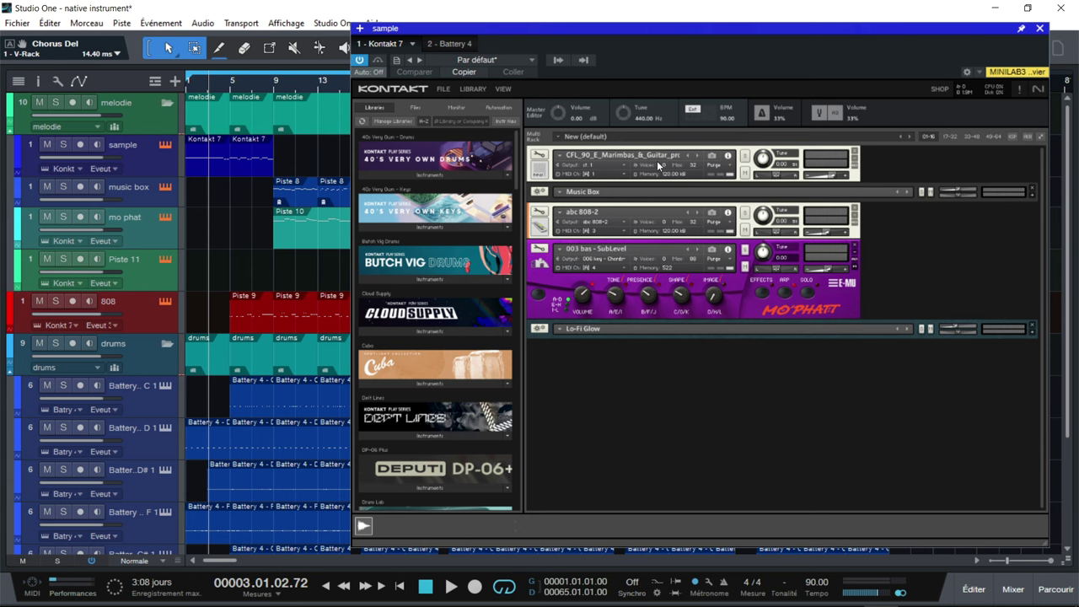
click(1032, 197)
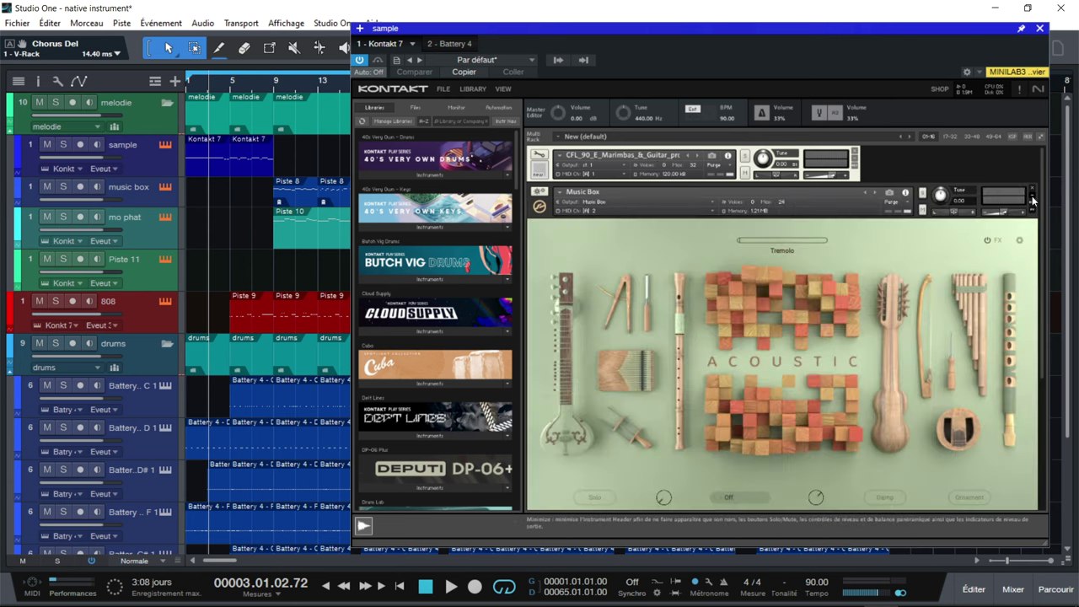
scroll(861, 249, down, 2)
scroll(861, 249, down, 1)
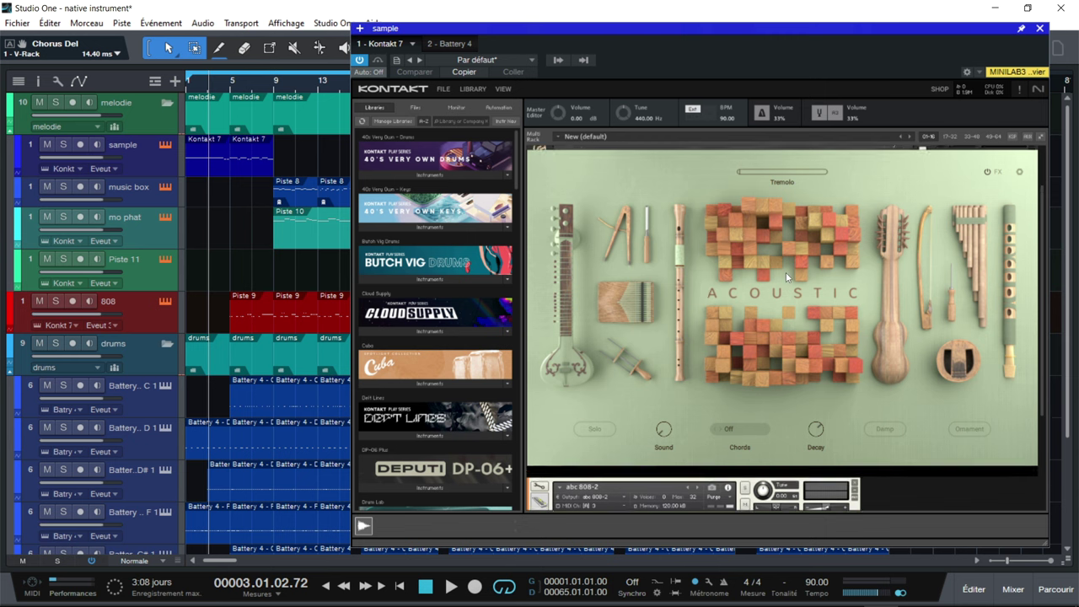
scroll(1003, 288, down, 4)
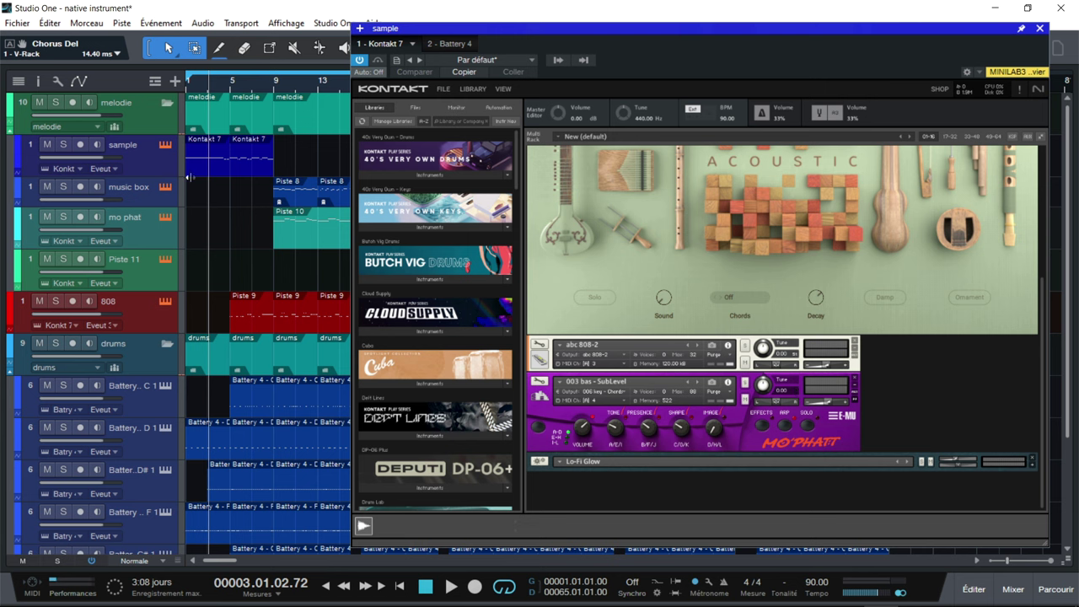
- Enlarge the sample track and assign it to Kontakt 7 on Event Input 1
click(165, 159)
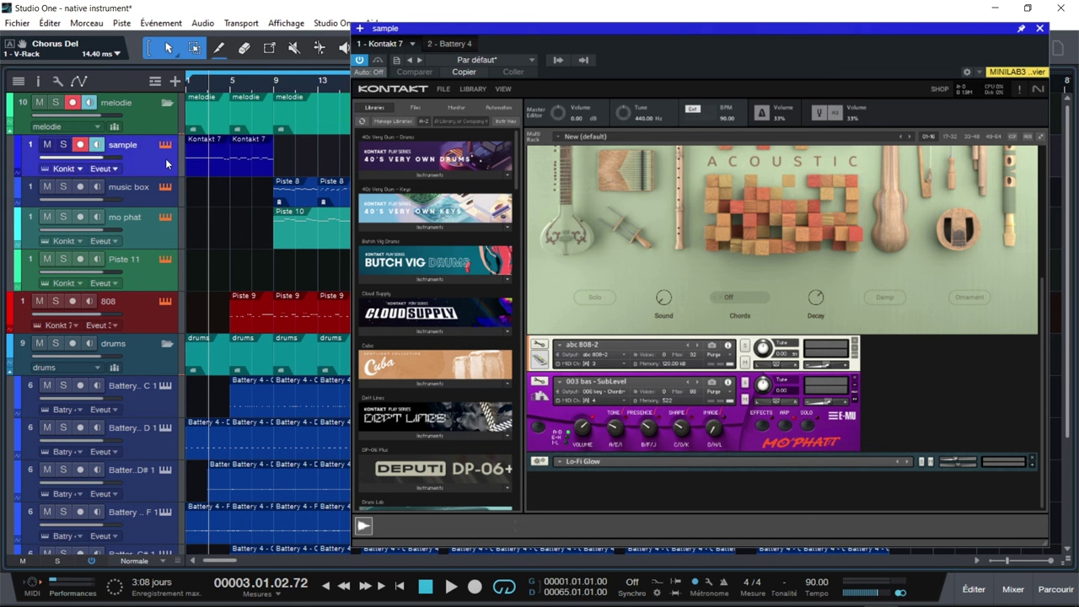
drag(162, 175, 160, 240)
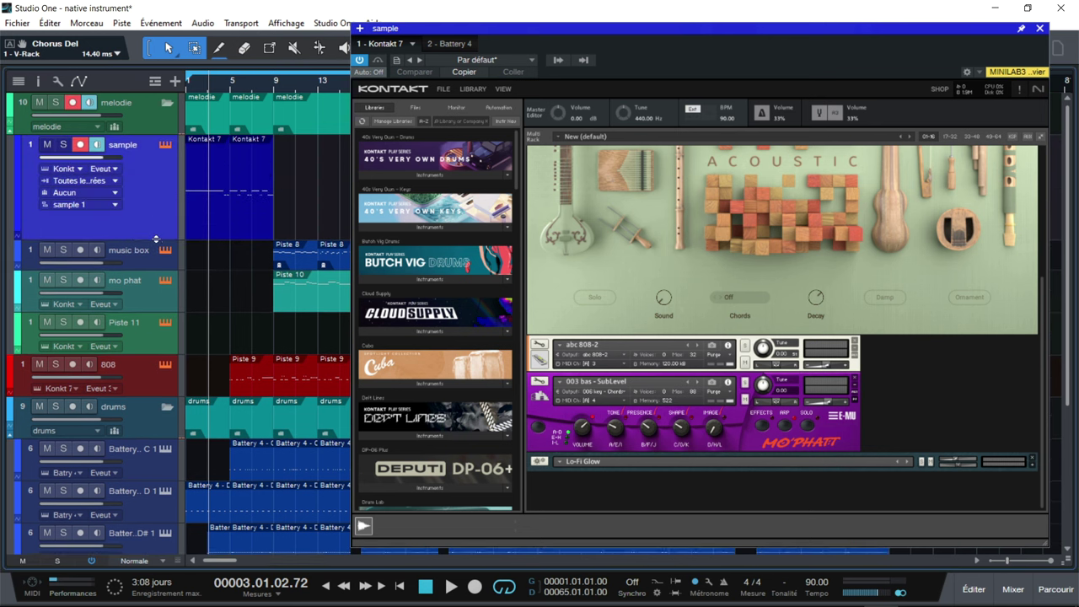
click(69, 170)
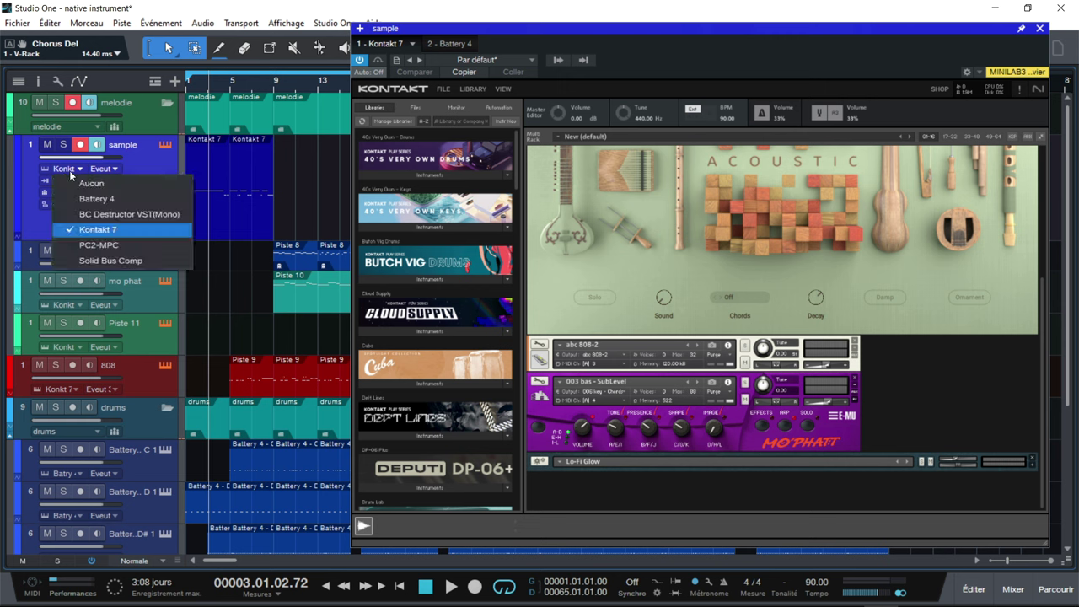
click(93, 233)
click(116, 171)
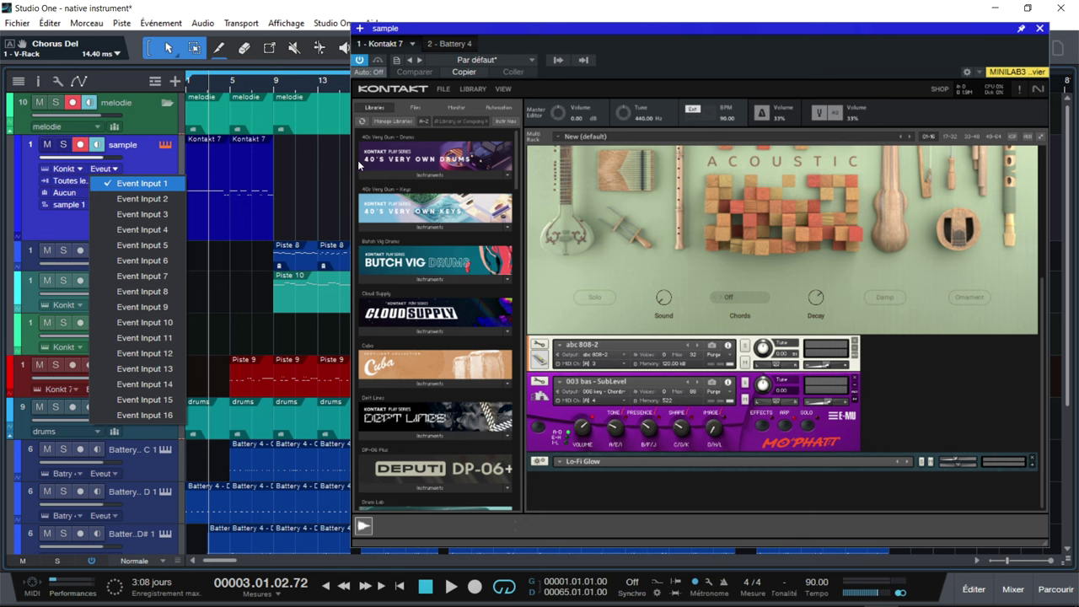
click(153, 182)
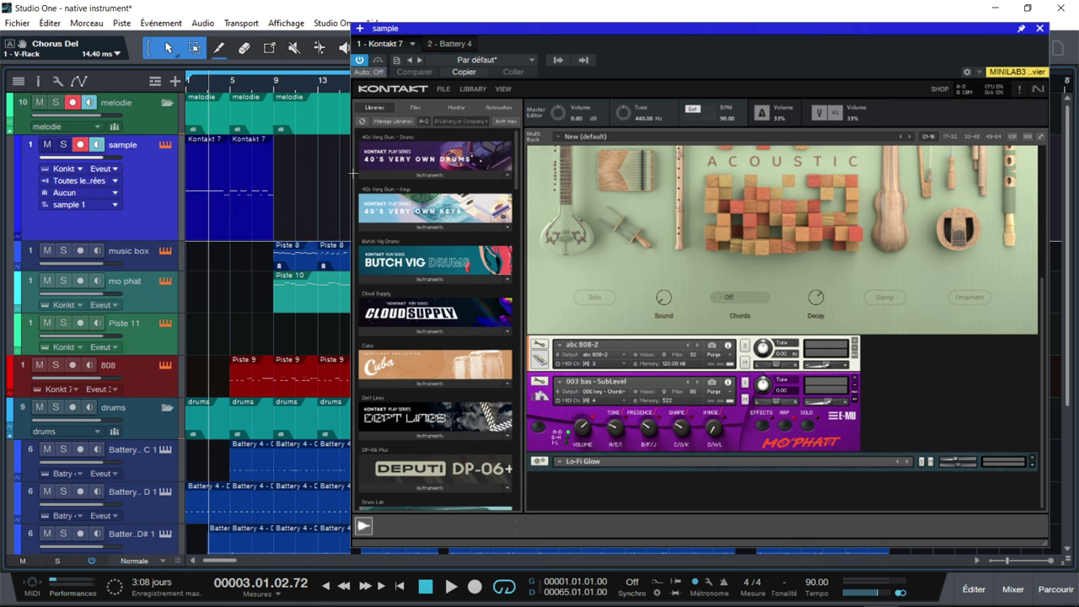
- Show the MIDI channel choices of the CFL_90_E_Marimbas & Guitar instrument in the Kontakt rack
scroll(696, 200, up, 1)
scroll(696, 203, up, 2)
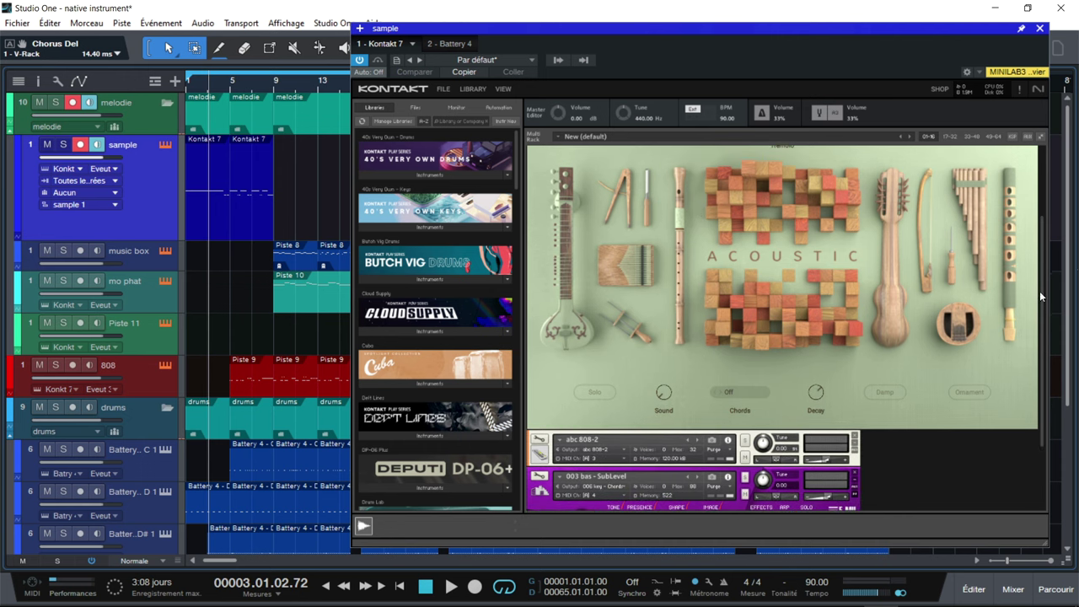
scroll(1039, 291, up, 3)
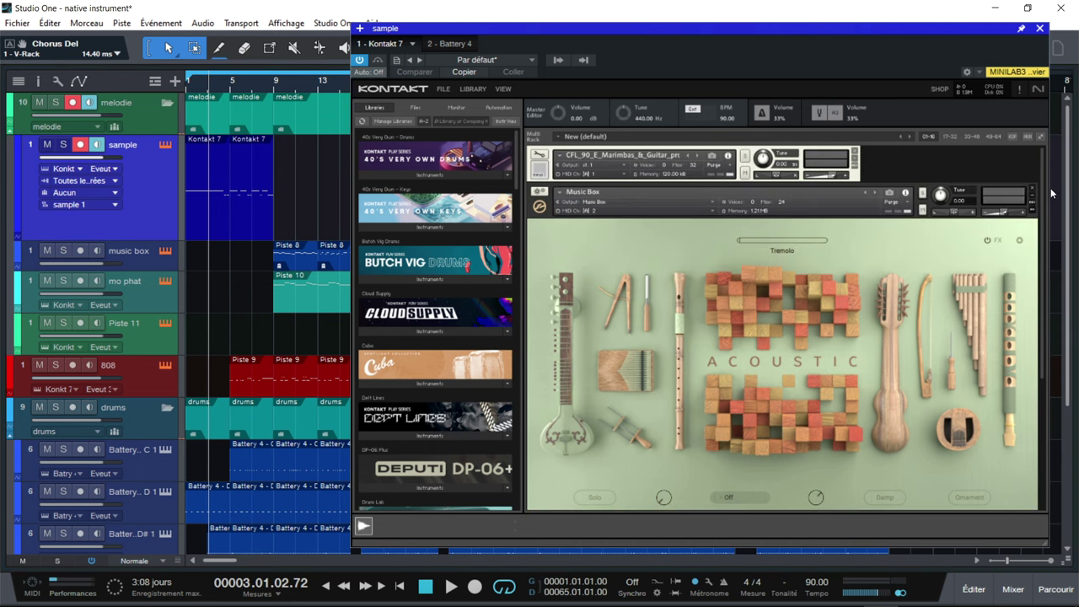
click(623, 177)
mouse_move(626, 197)
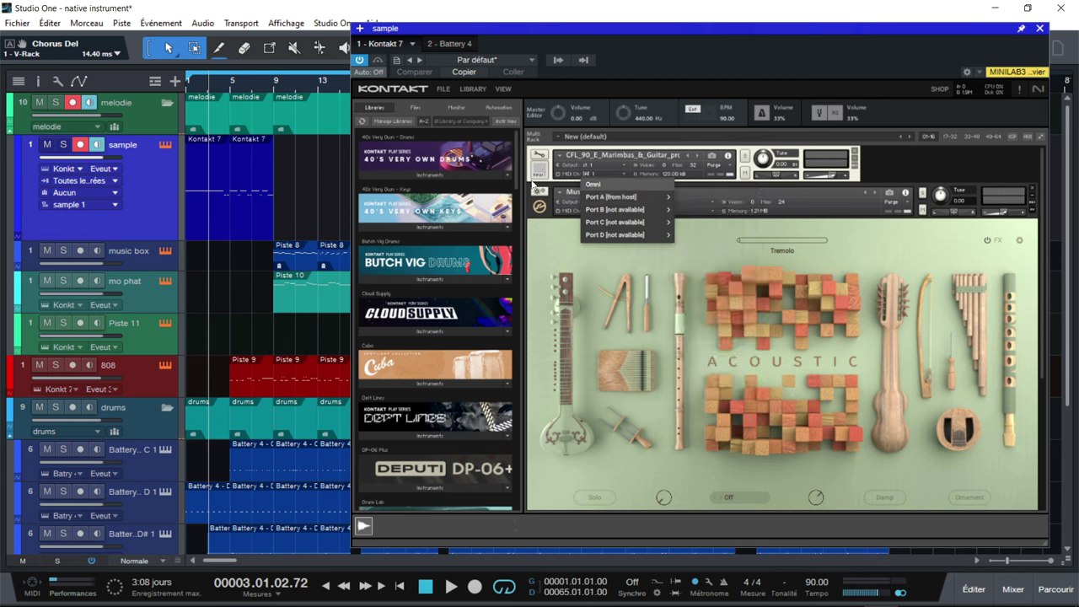
- Enlarge the music box track and check its instrument and event input assignments
click(148, 265)
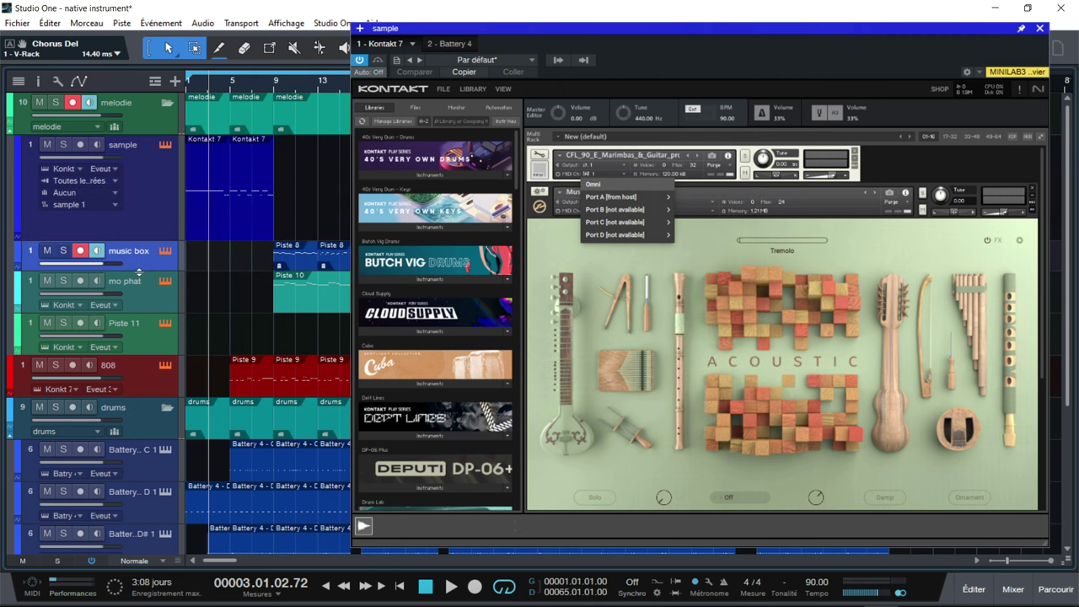
double_click(140, 272)
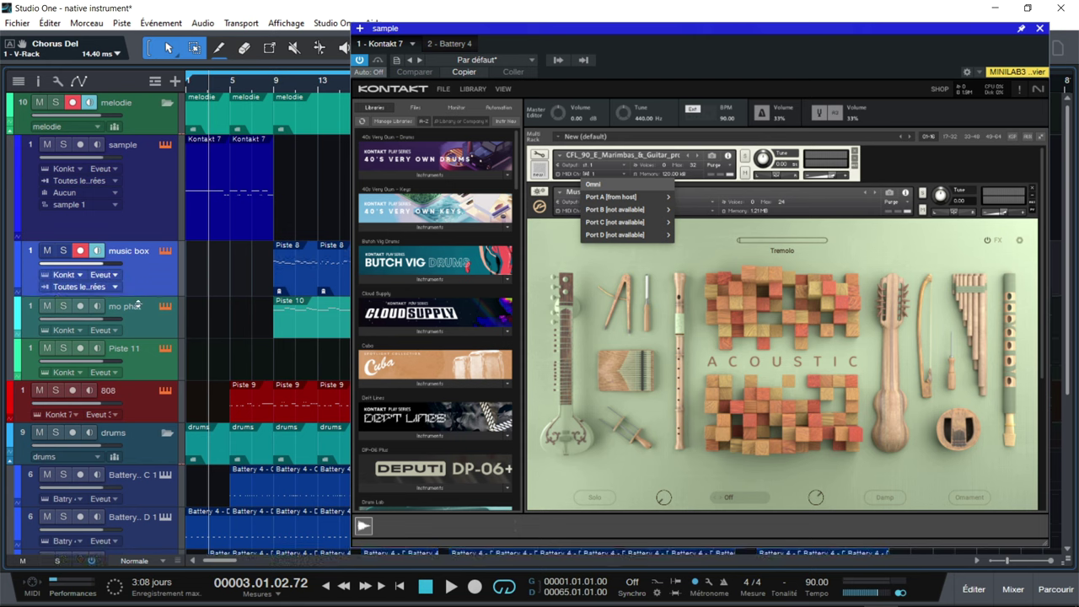
click(79, 276)
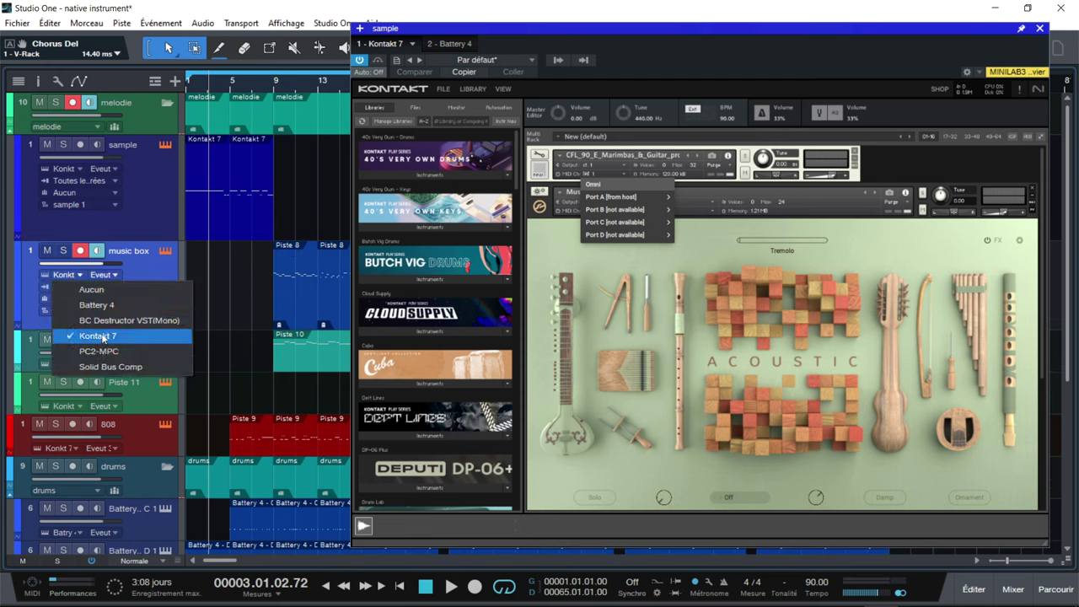
click(145, 266)
click(115, 276)
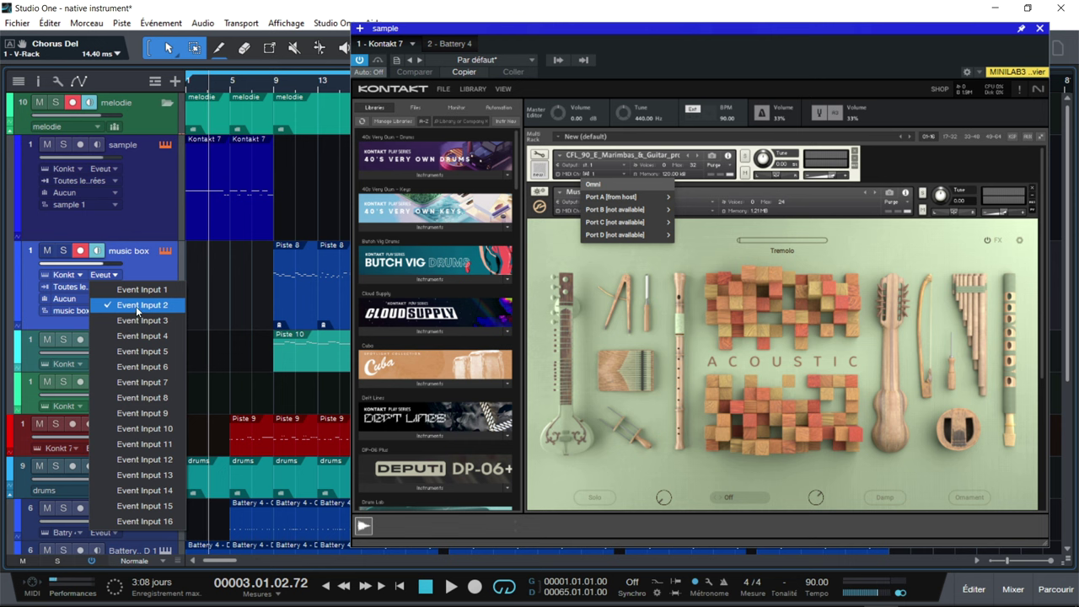
click(635, 302)
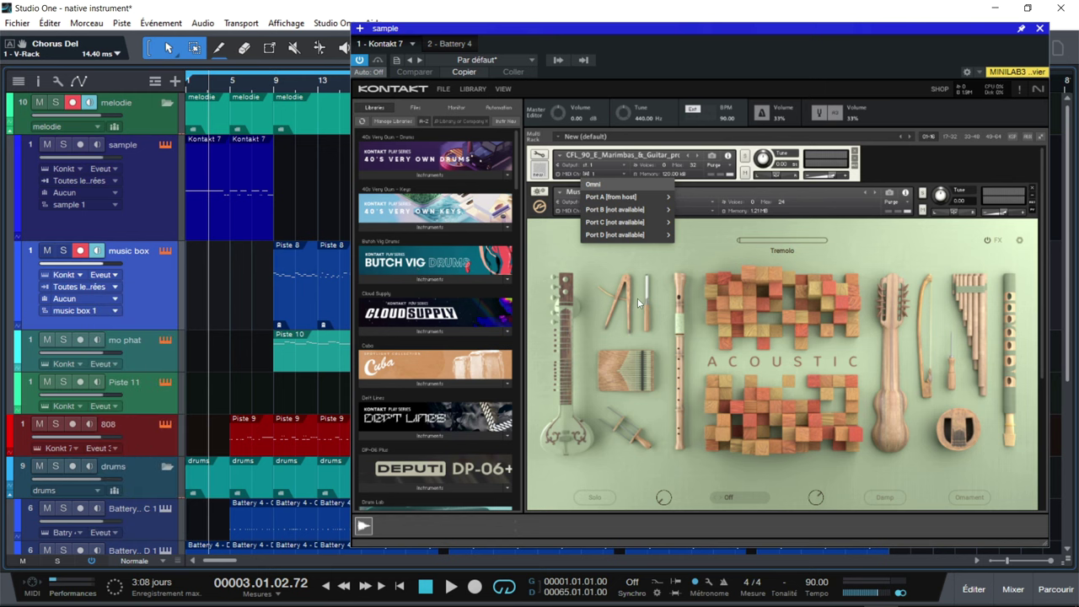
- Set the Music Box instrument's MIDI channel in Kontakt to Port A, channel 2
click(584, 213)
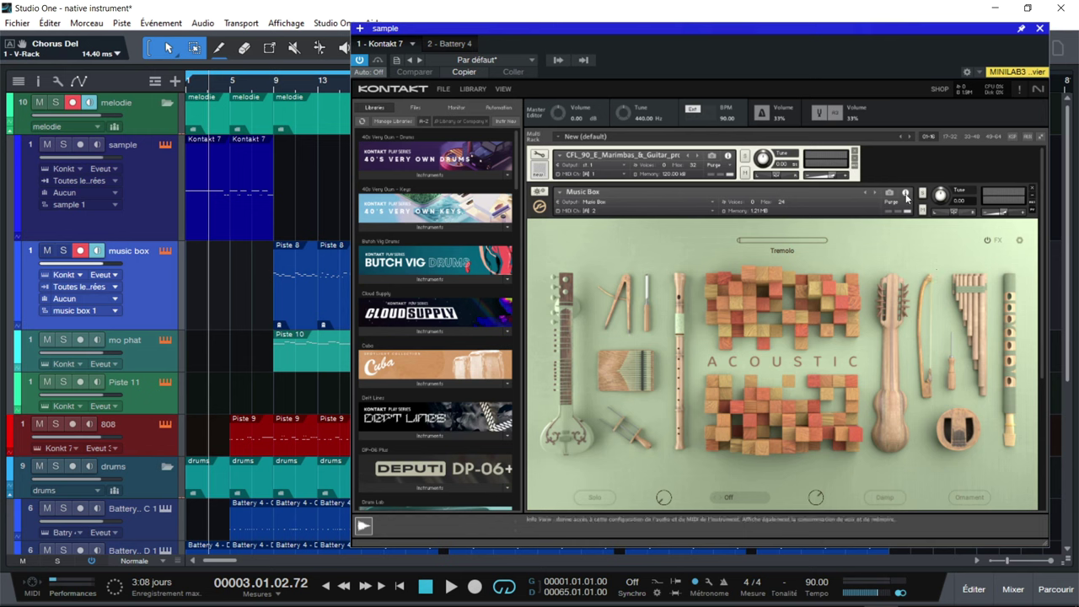
click(624, 210)
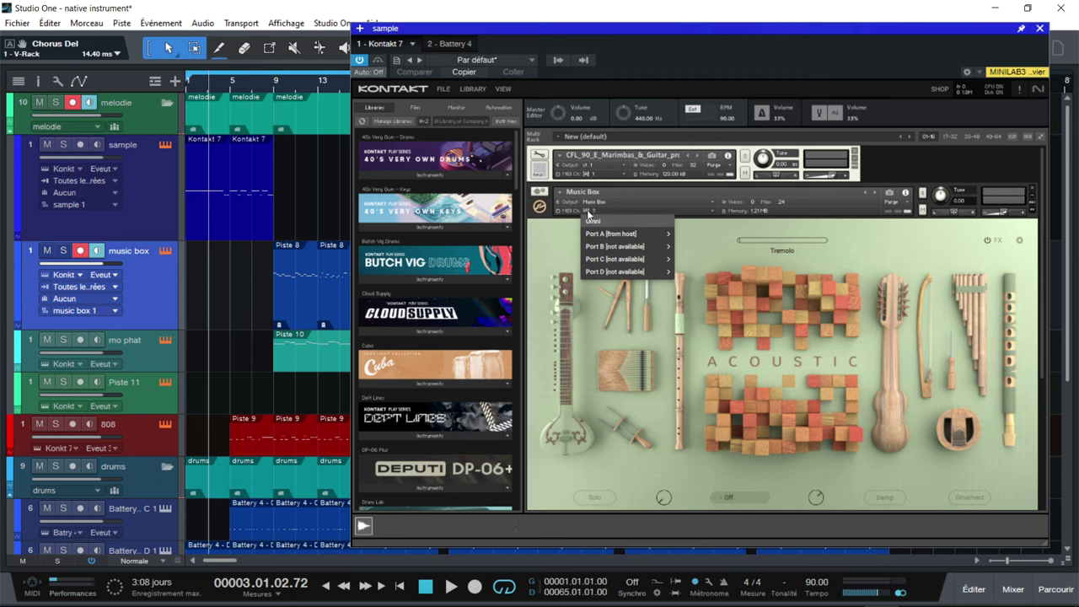
mouse_move(631, 234)
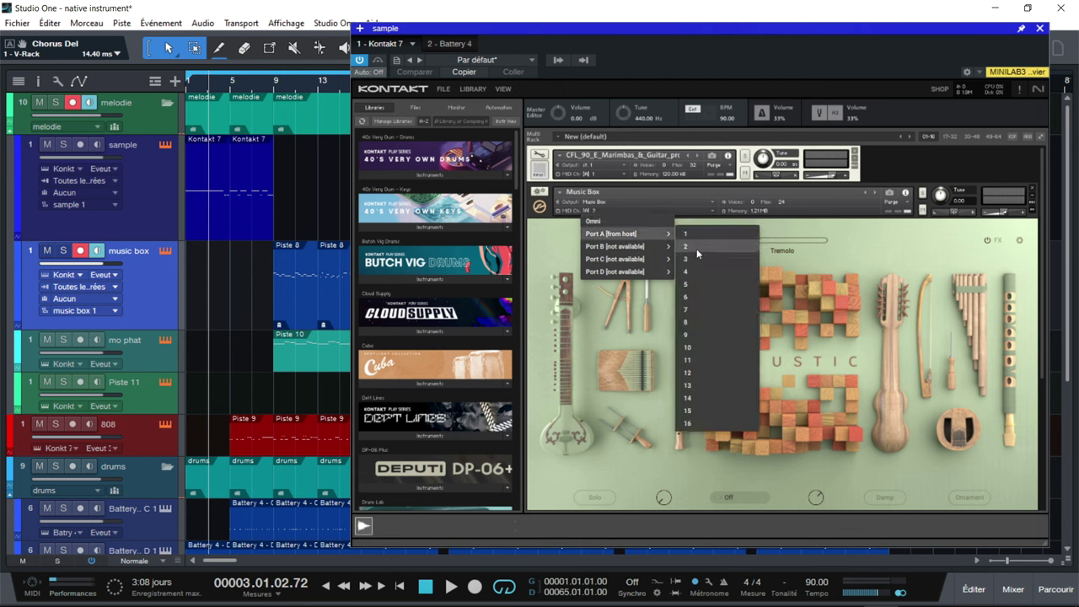
click(696, 247)
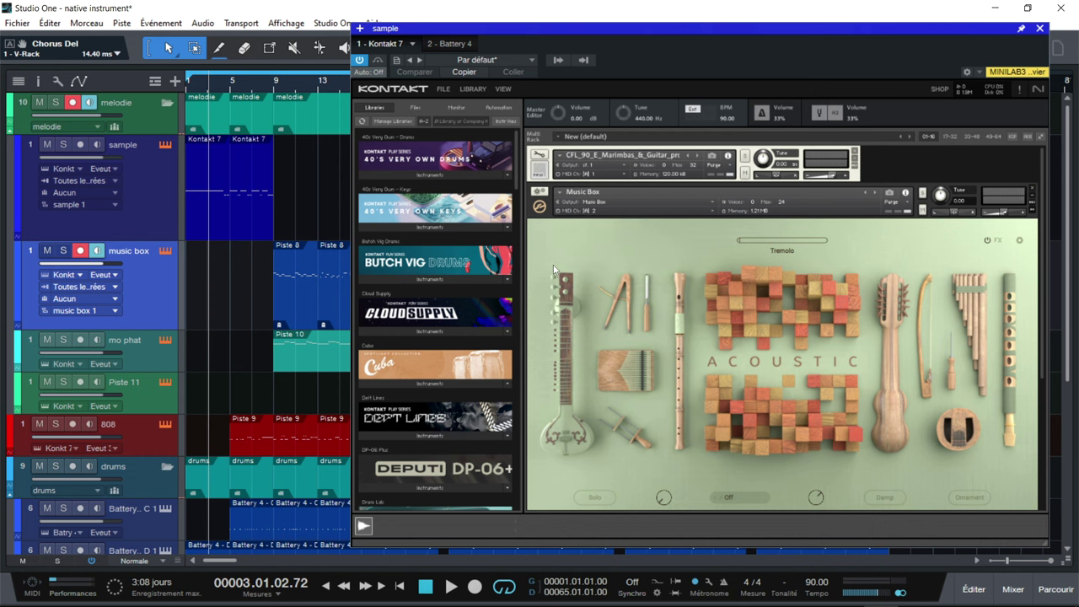
- Enlarge the mo phat track, check its event input, and compare it with the abc 808-2 and SubLevel instruments' MIDI channels in Kontakt
click(149, 360)
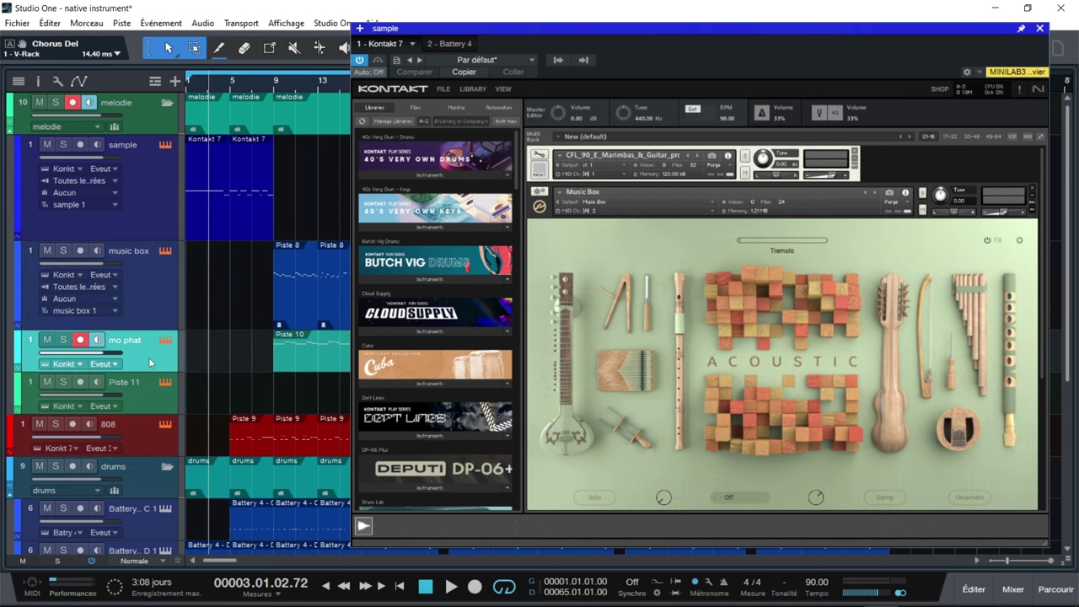
drag(142, 372, 143, 412)
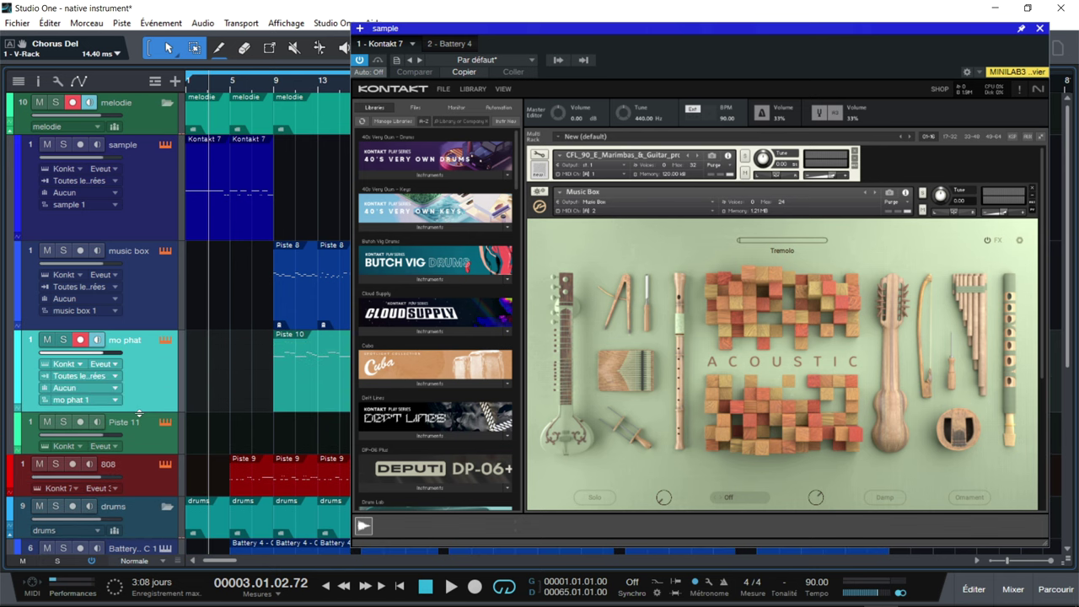
click(105, 363)
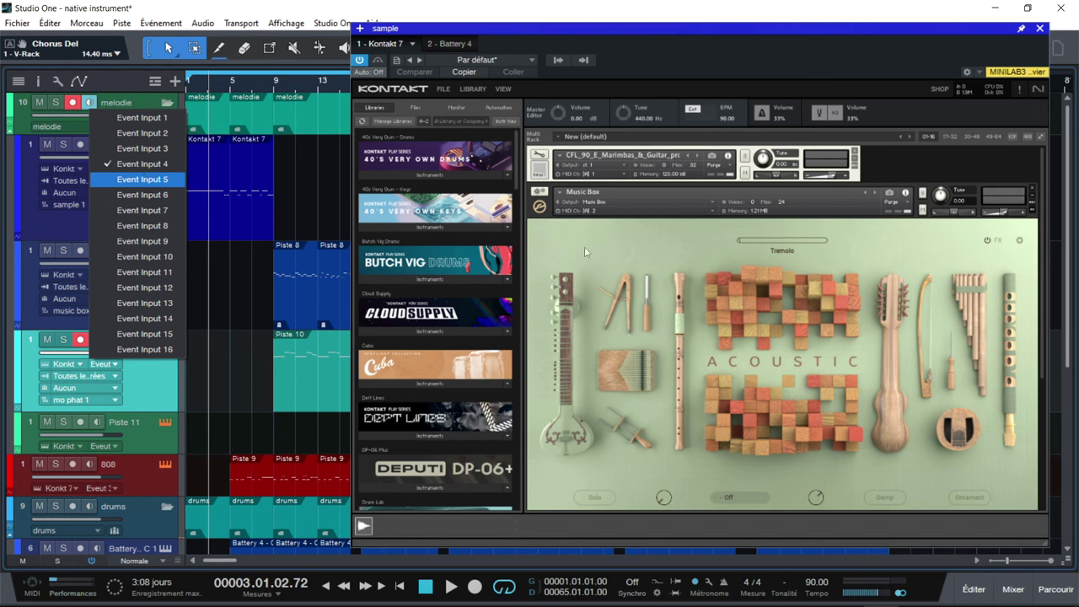
click(687, 253)
scroll(868, 238, down, 1)
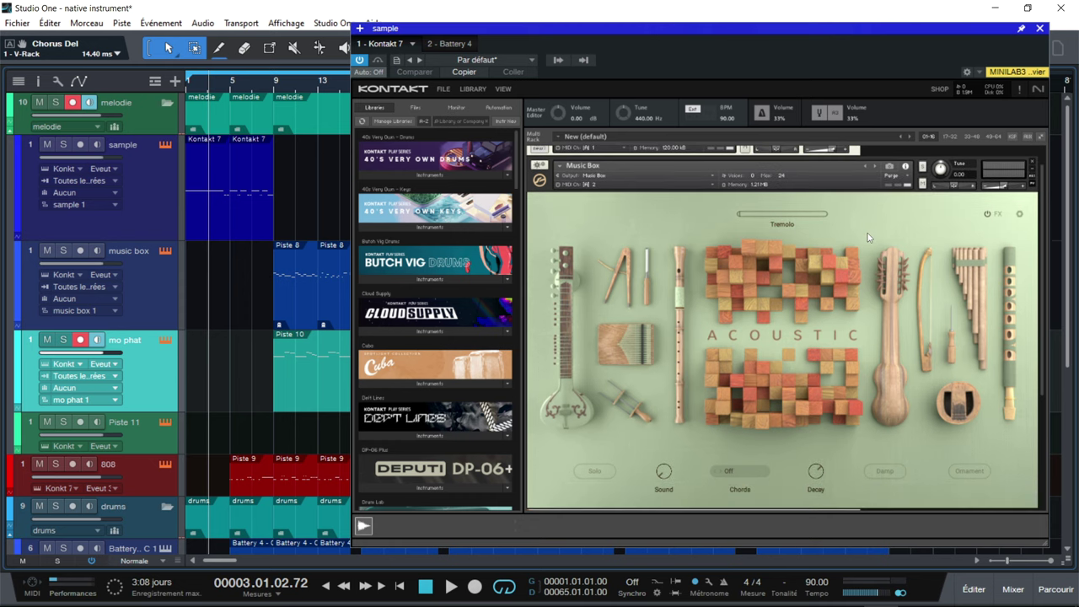
scroll(868, 236, down, 6)
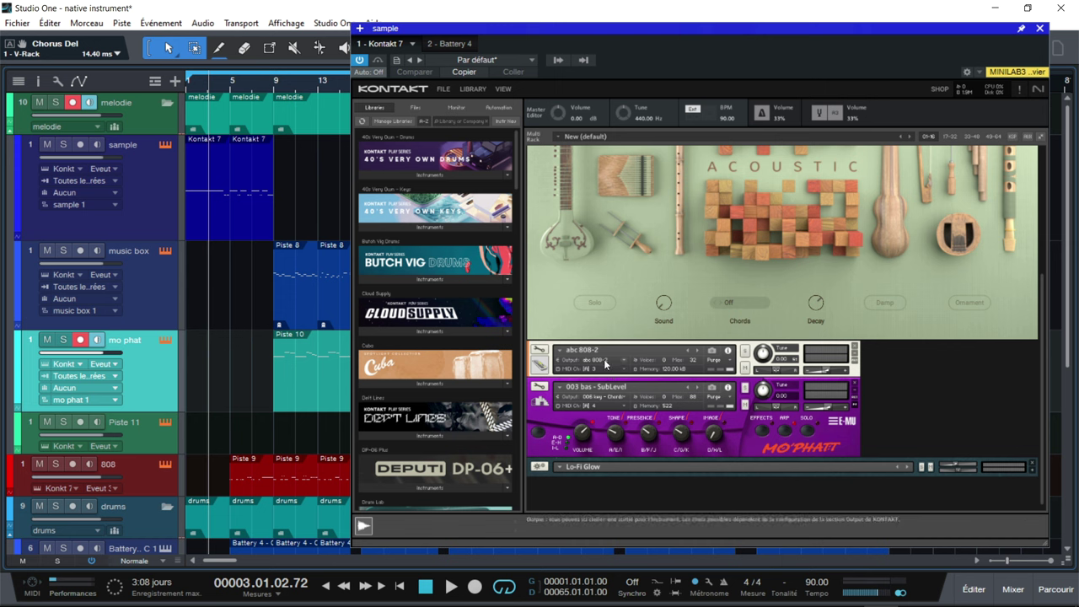
- Select the 808 track and collapse the melodie folder above it
click(146, 475)
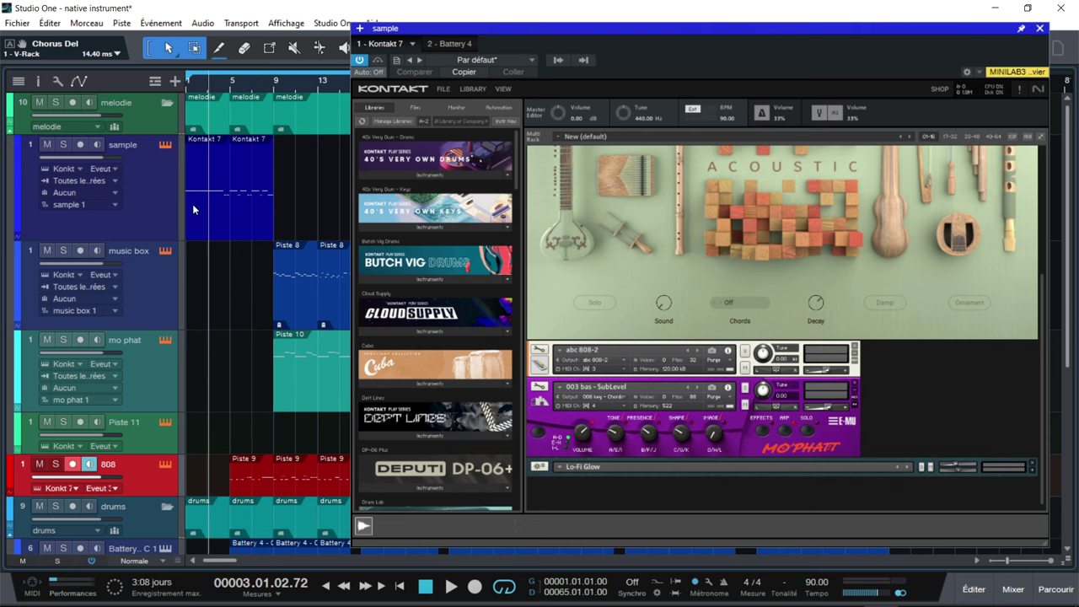
click(168, 103)
click(167, 102)
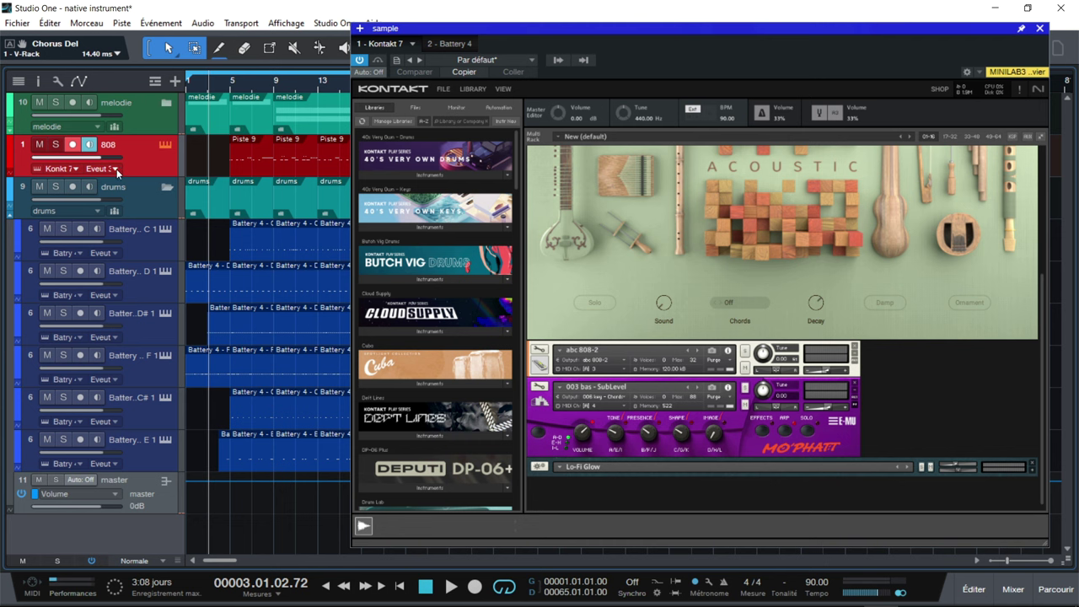
- Enlarge the 808 track and check which event input it uses
drag(136, 173, 138, 238)
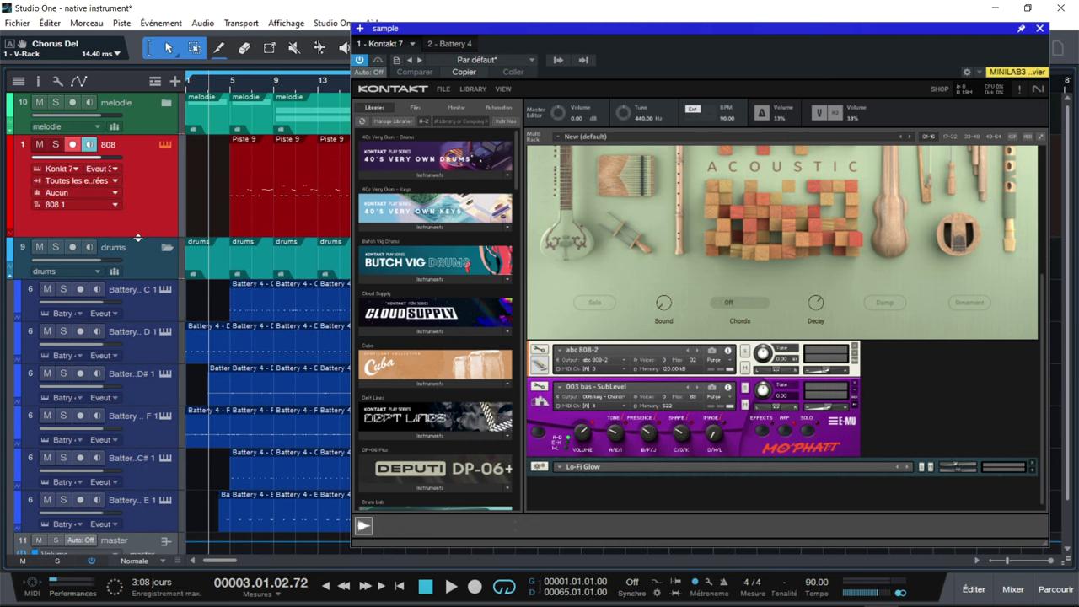
click(118, 170)
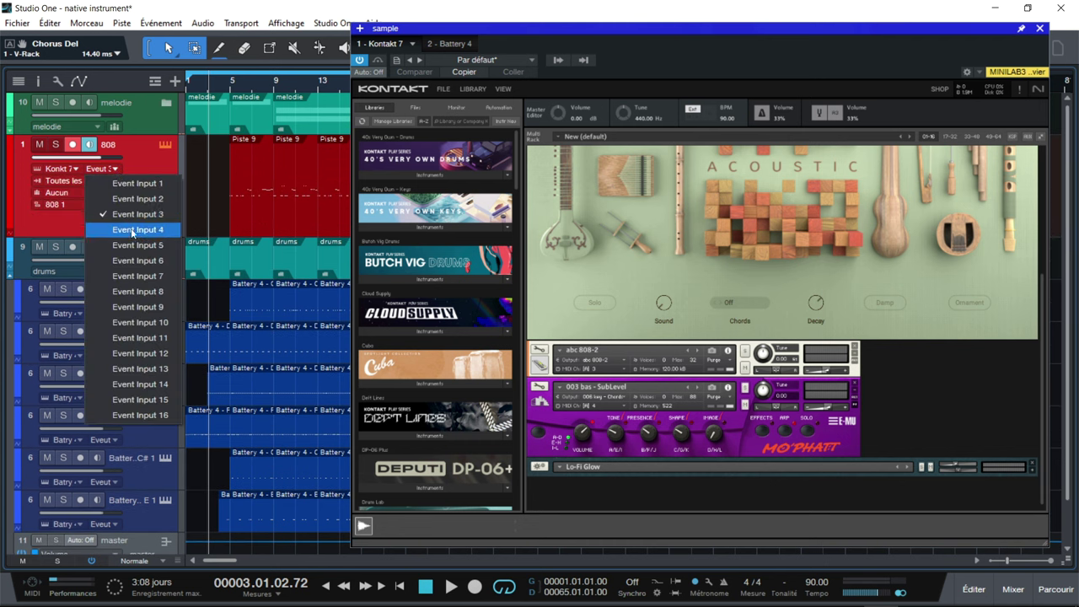
click(166, 162)
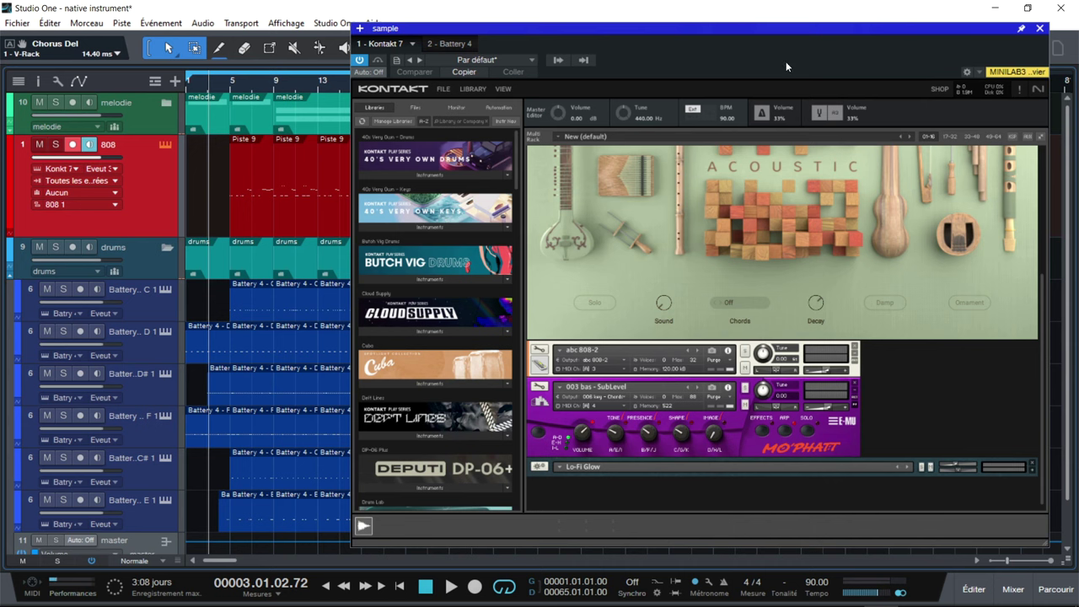
- Review which Kontakt 7 audio outputs are activated for the project
click(559, 61)
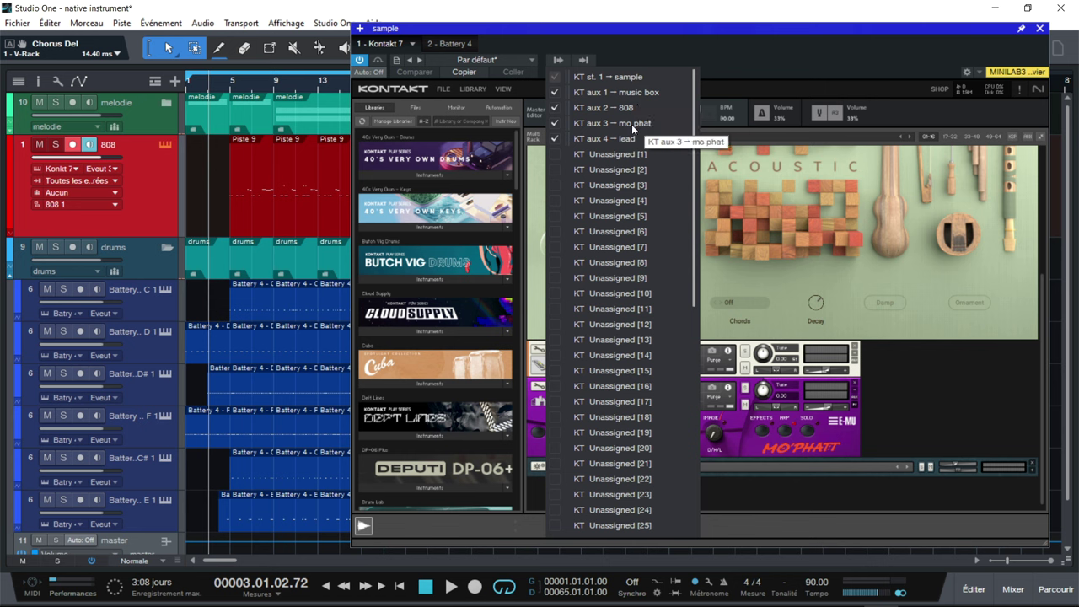
click(788, 222)
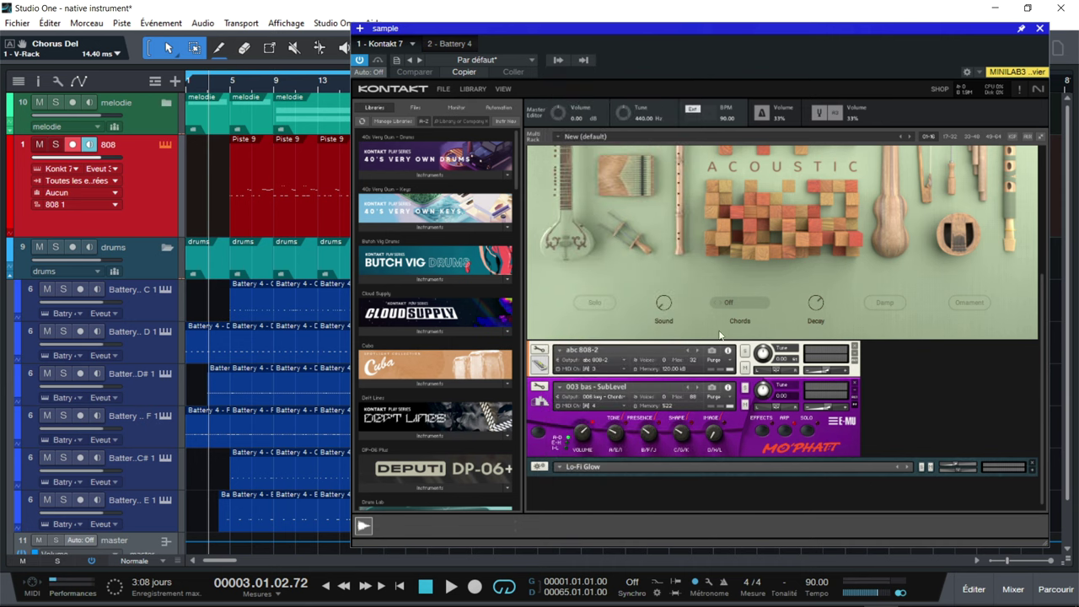
- Show Kontakt's outputs section and check which plugin outputs the st. 1 channel is assigned to
click(503, 89)
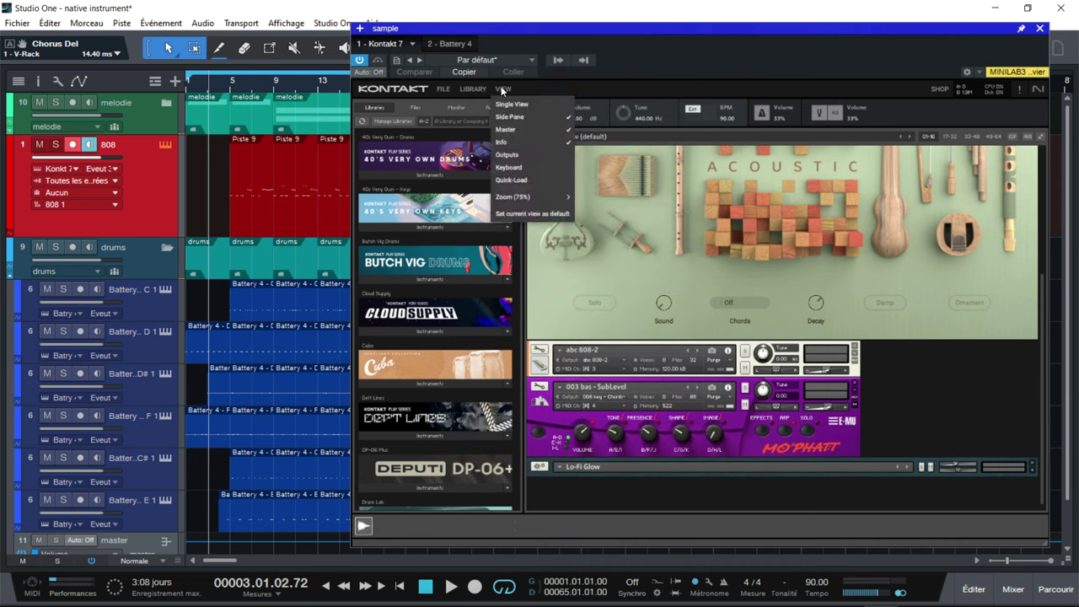
click(513, 155)
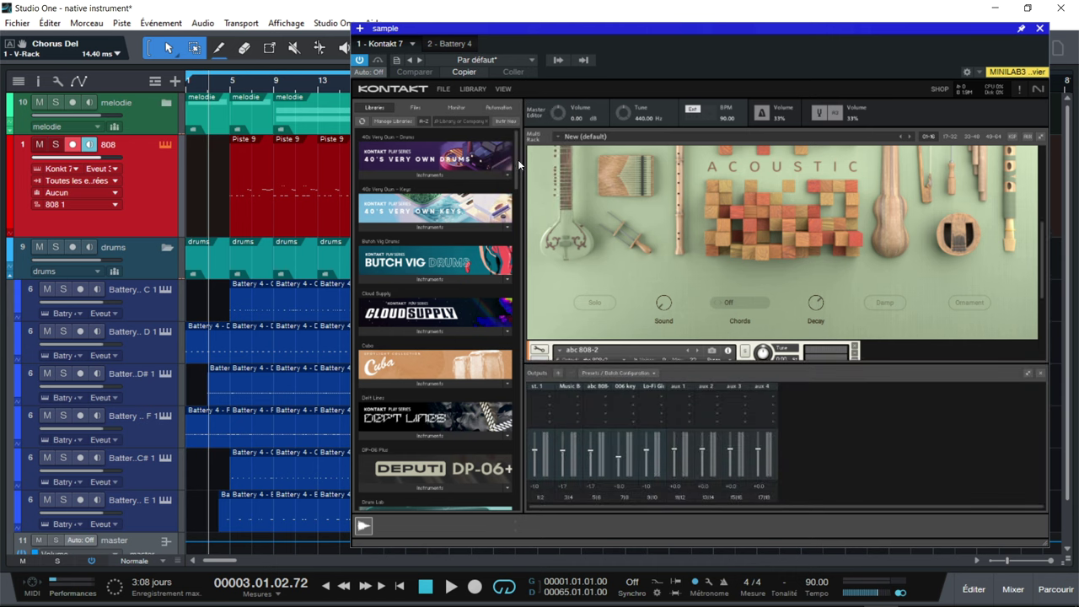
click(541, 497)
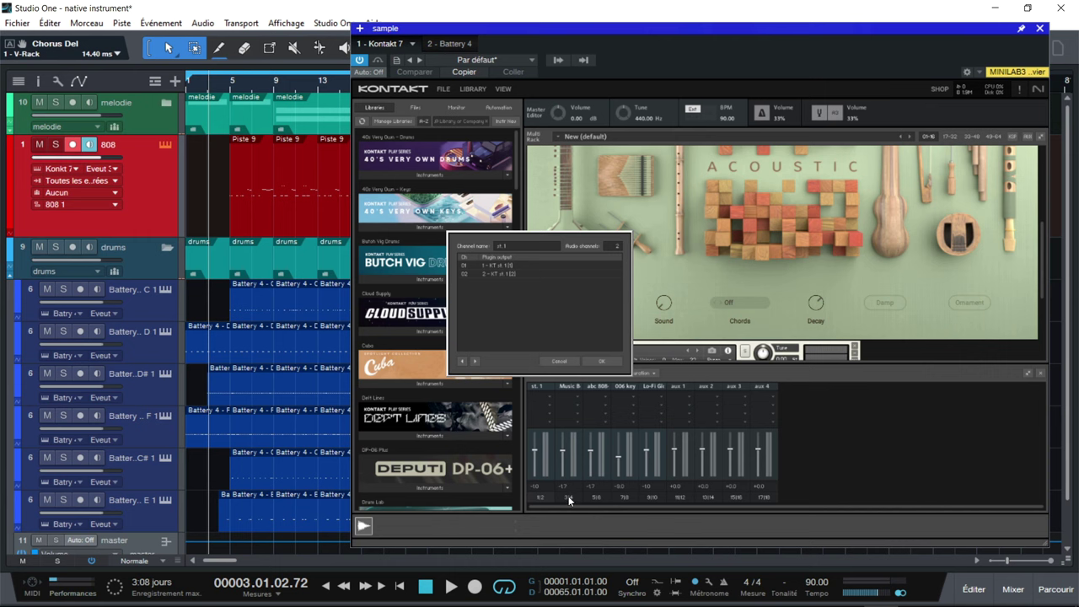
click(600, 360)
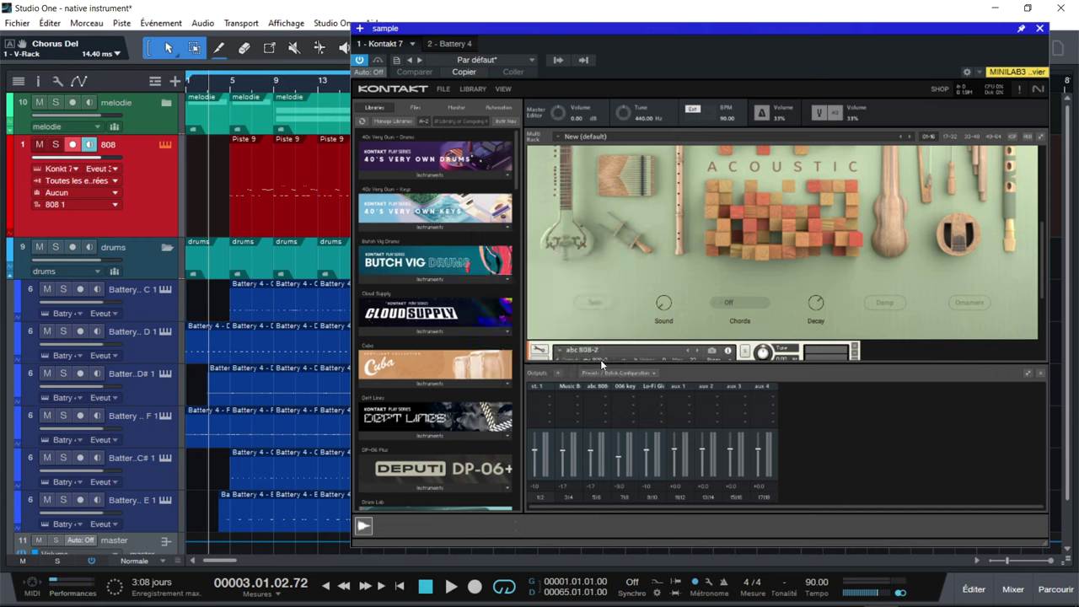
- Inspect the Music Box output channel's plugin output assignment and the list of available KT outputs
click(566, 494)
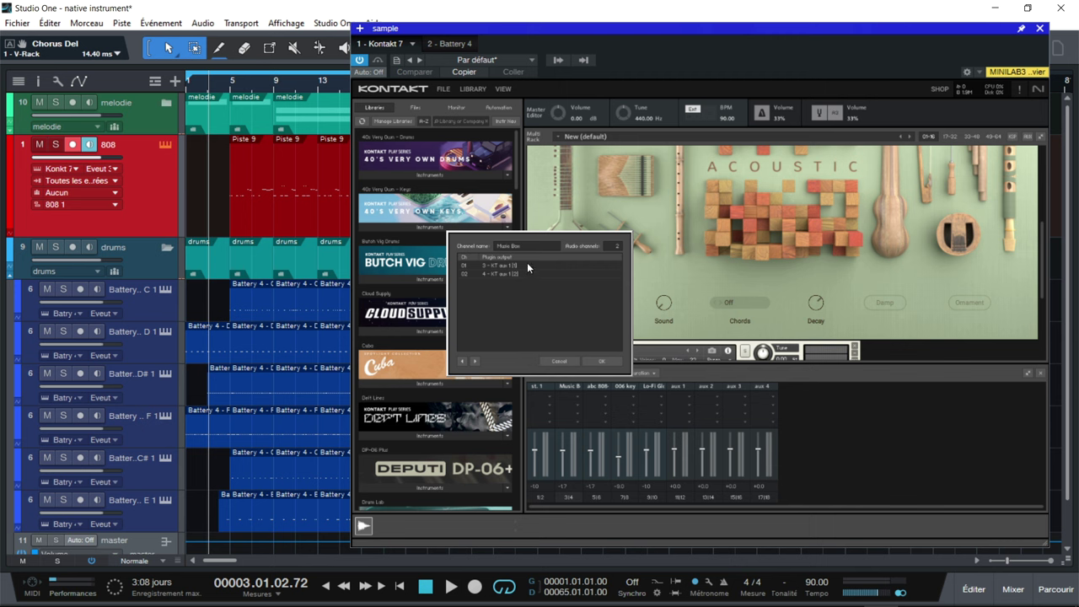
click(501, 267)
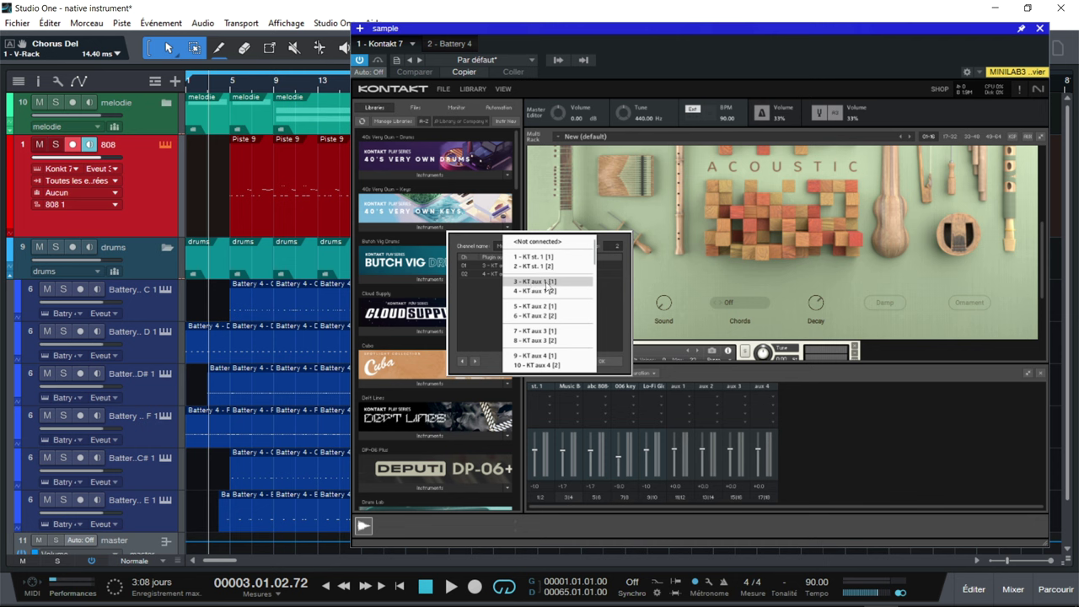
click(492, 292)
click(601, 361)
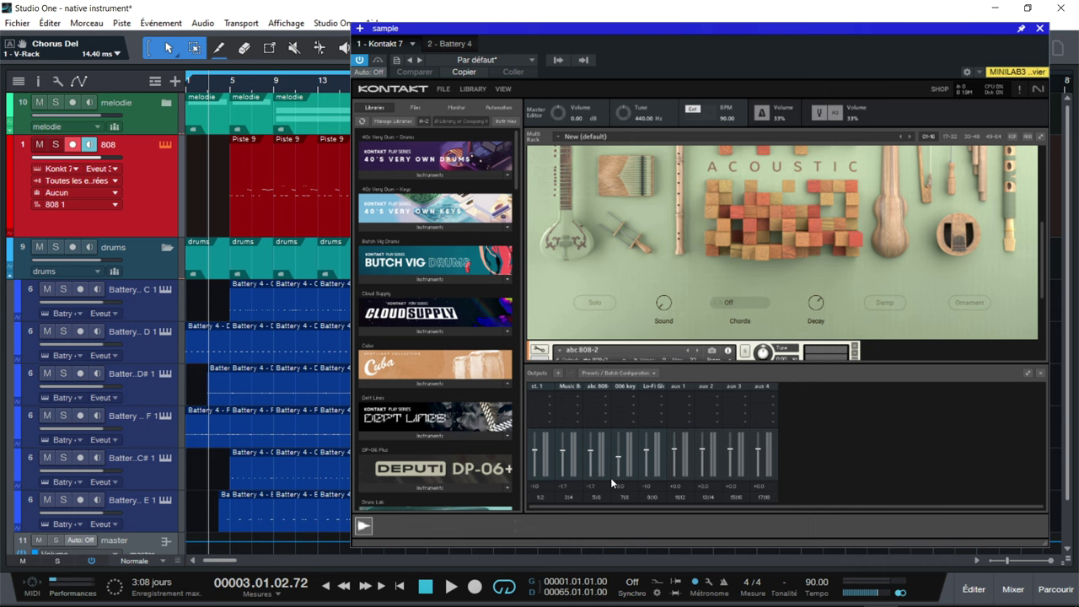
- Check the plugin output assignments of the abc 808-2 and 006 key channels, and close the Kontakt window
click(596, 496)
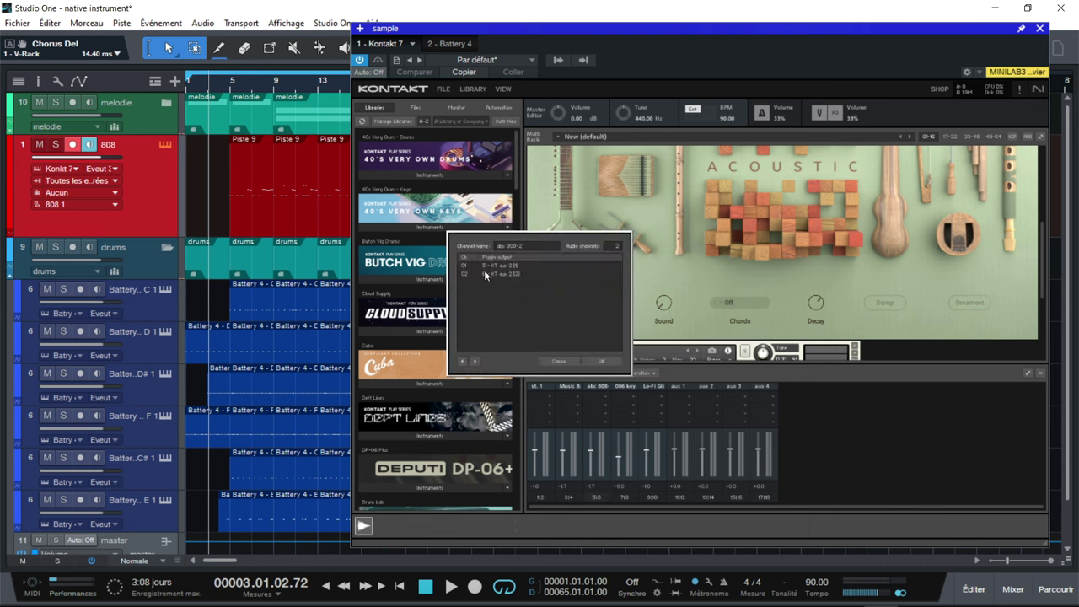
click(495, 266)
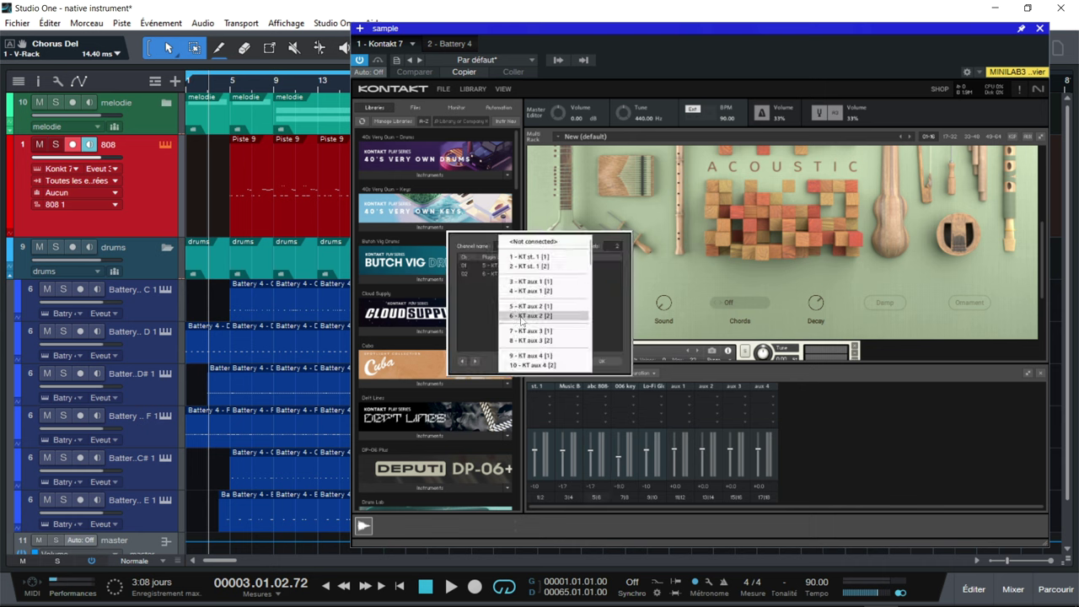
click(471, 311)
click(556, 362)
click(625, 496)
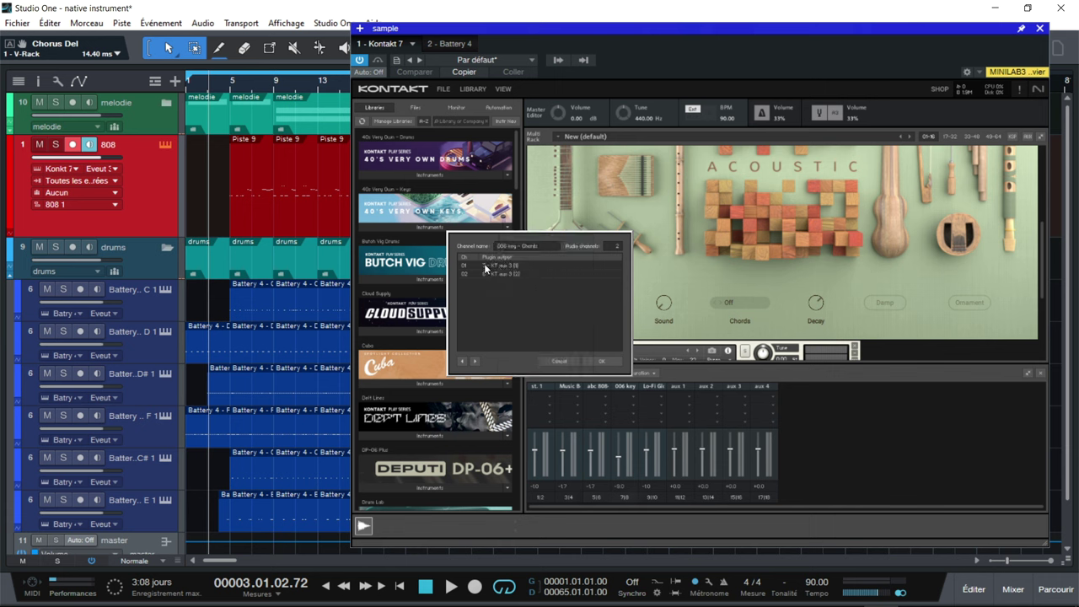
click(601, 361)
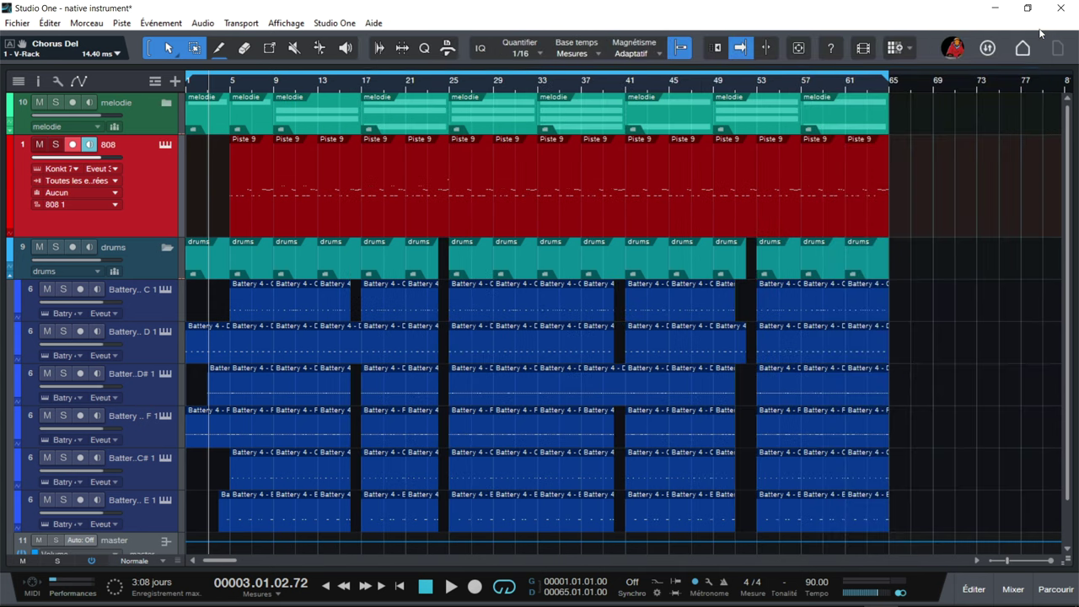
click(1040, 29)
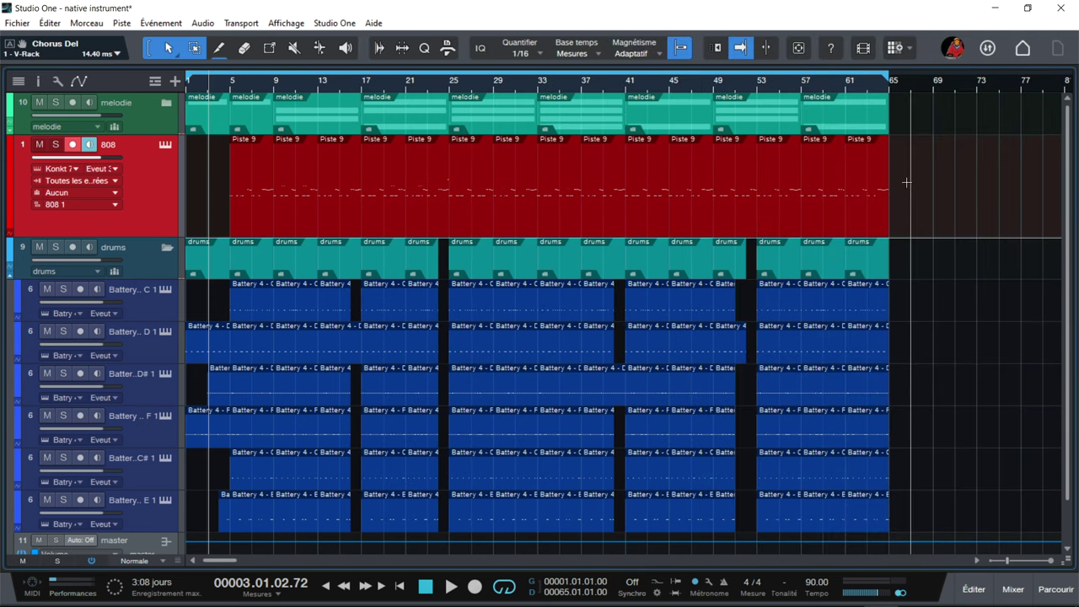
- Open the mixer and audition the sample channel in solo
key(F3)
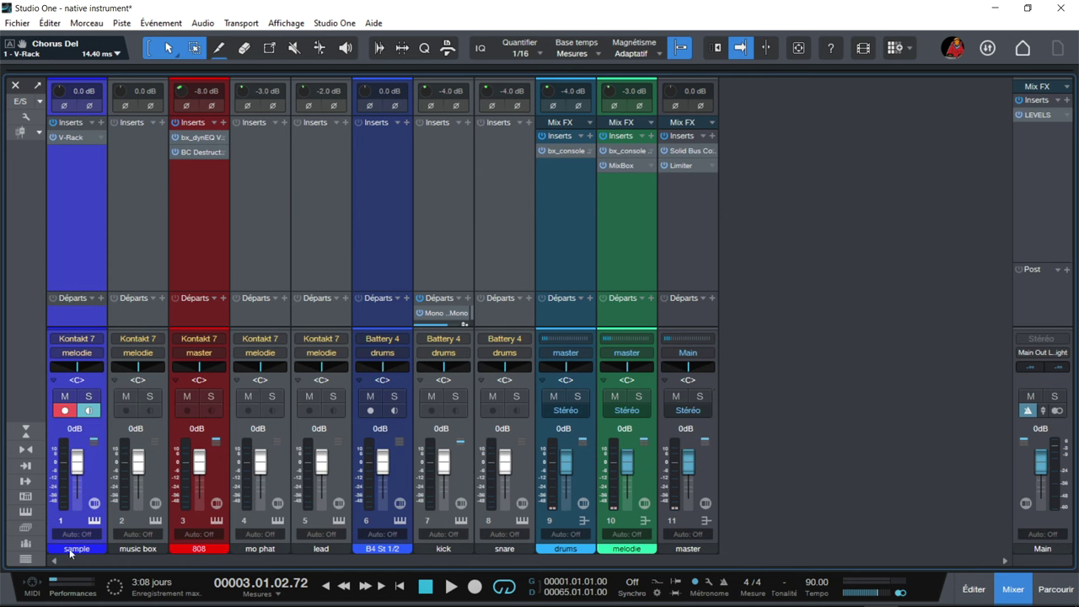
click(89, 397)
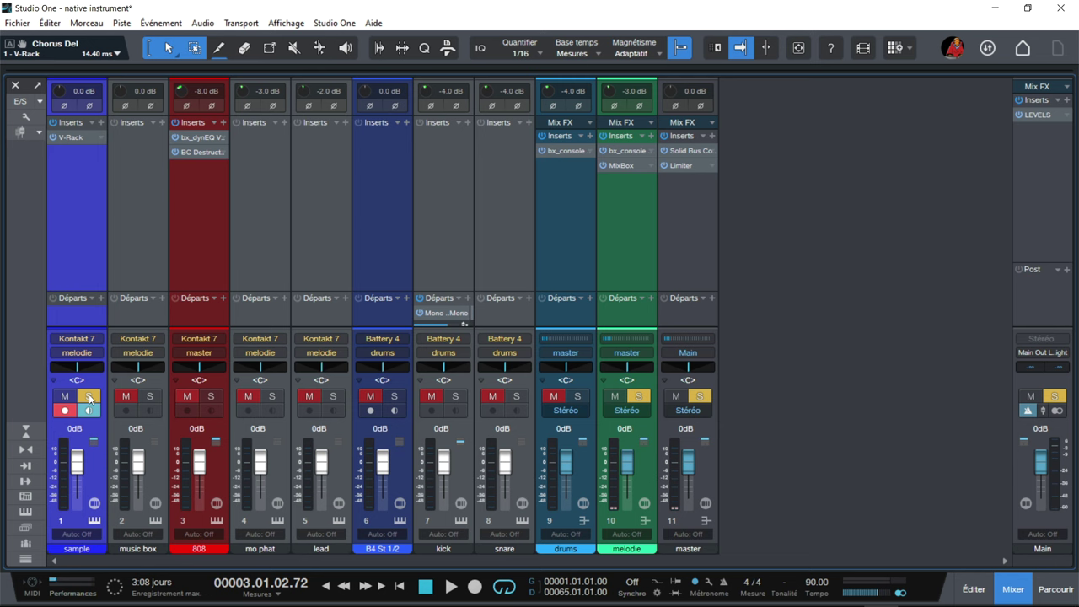
key(space)
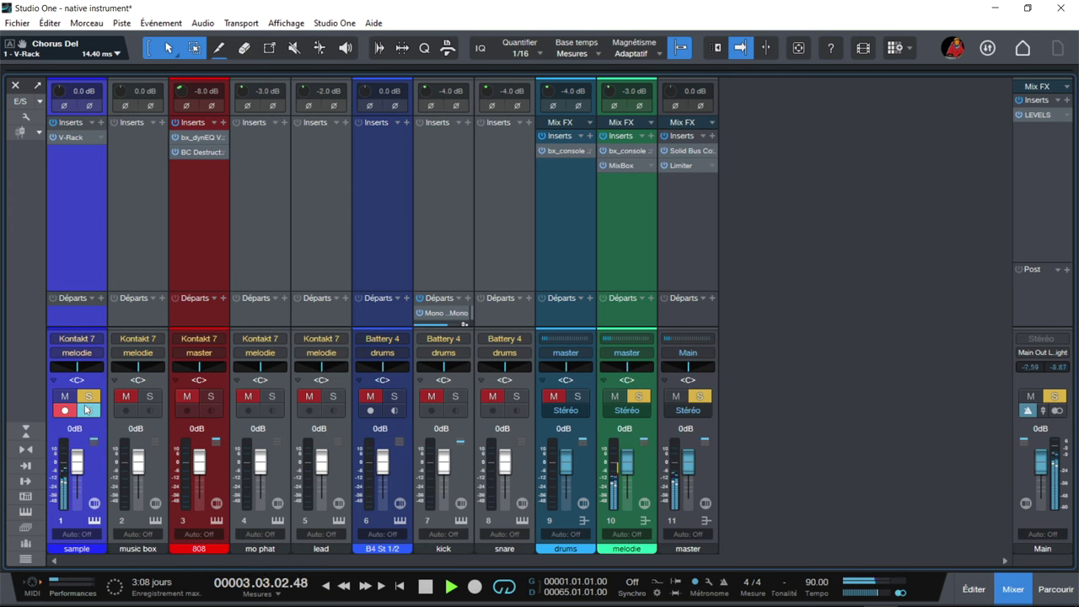
key(space)
- Shrink the mixer to reveal the arrangement, and audition the music box channel in solo from bar 9 in place of sample
drag(980, 76, 979, 312)
click(276, 81)
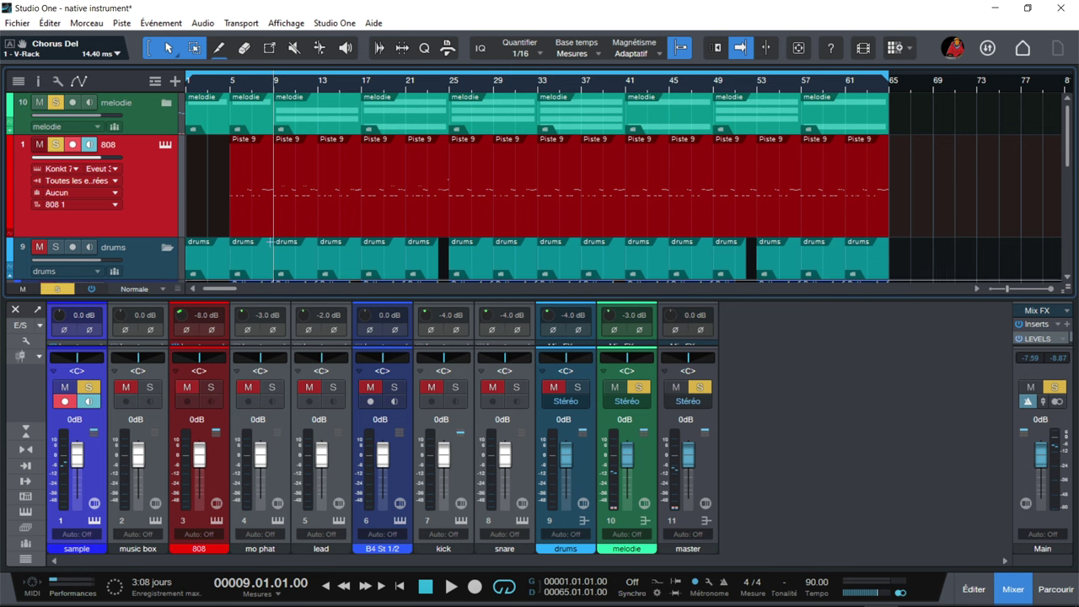
click(86, 389)
click(145, 387)
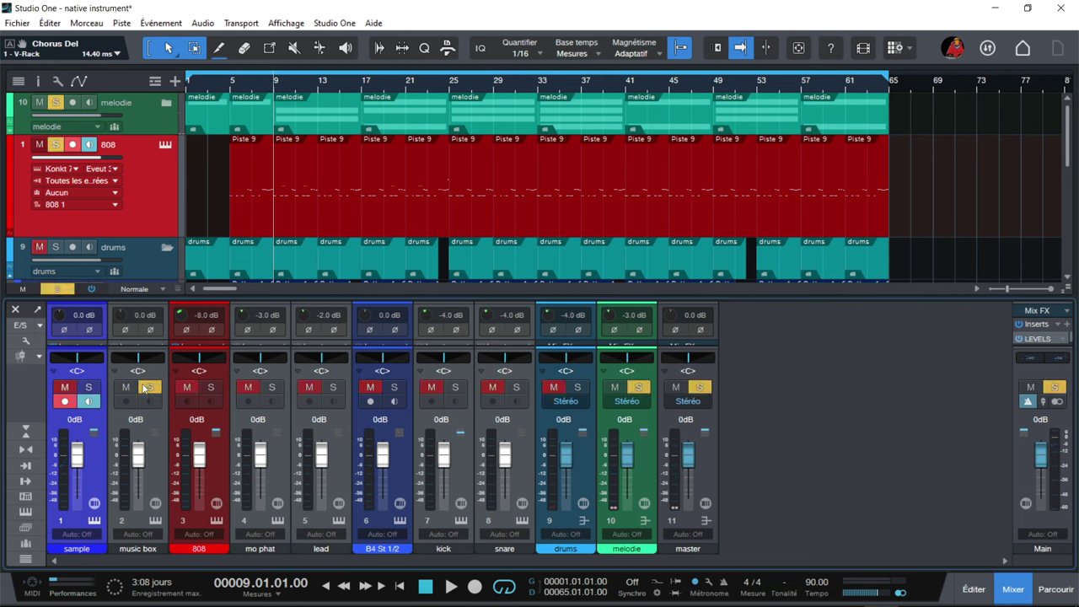
key(space)
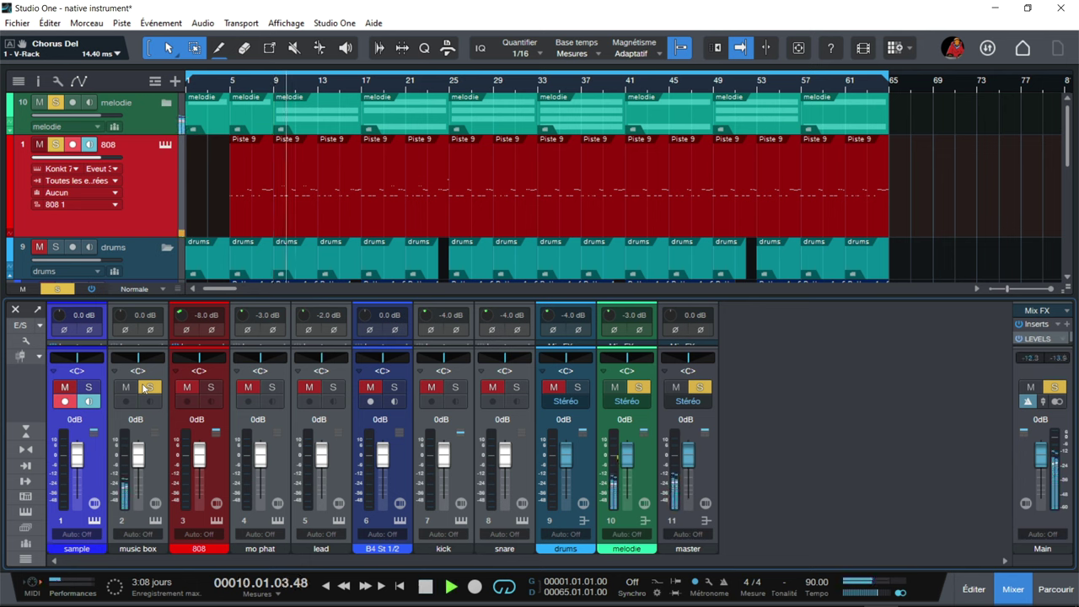
click(147, 387)
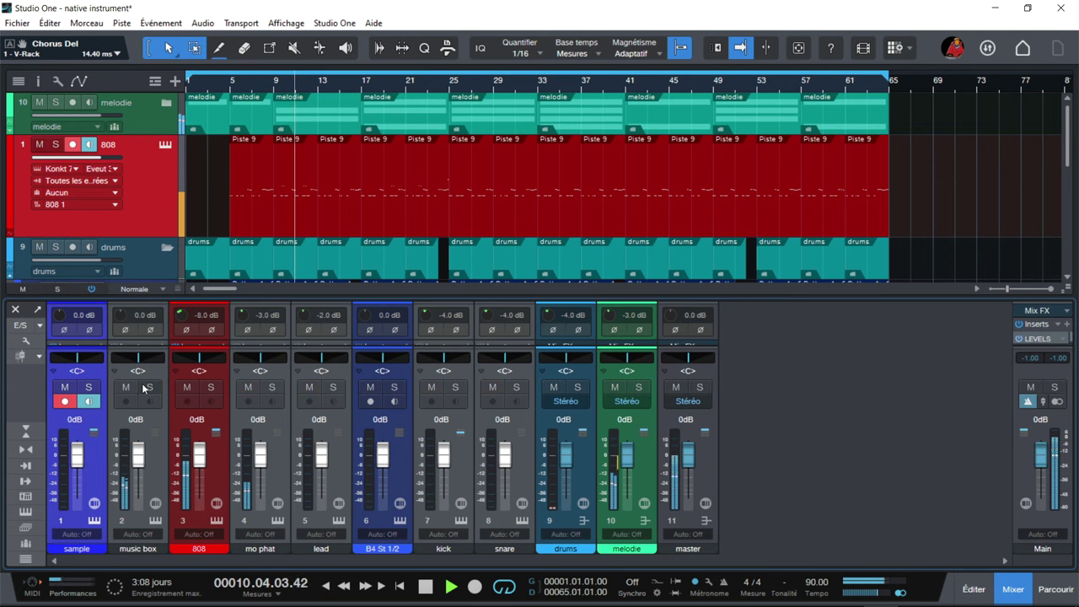
- Solo the 808 channel during playback, release it and solo the mo phat channel
click(211, 387)
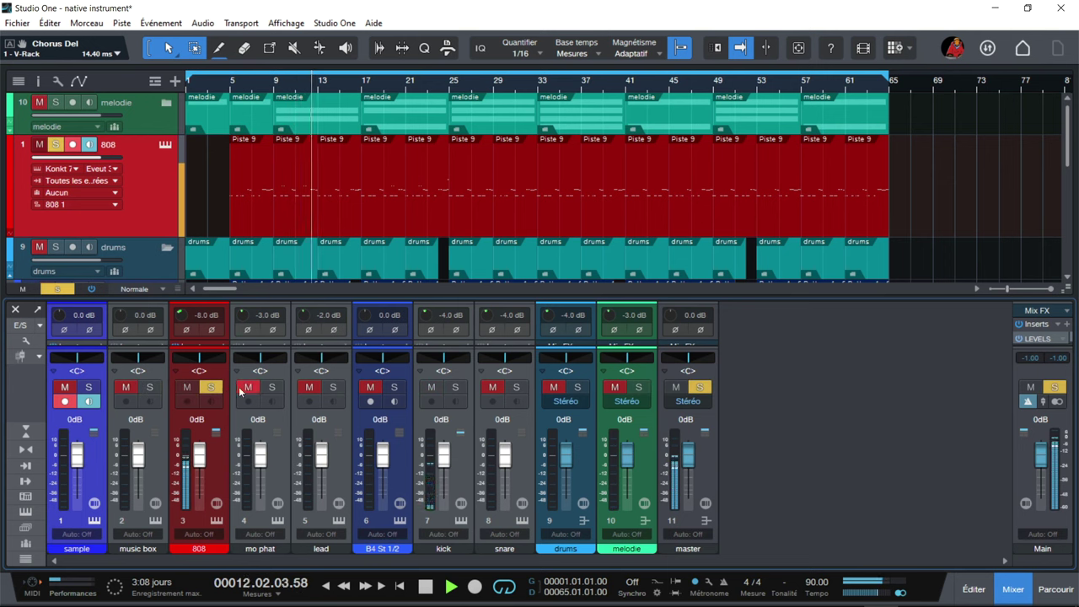
click(211, 387)
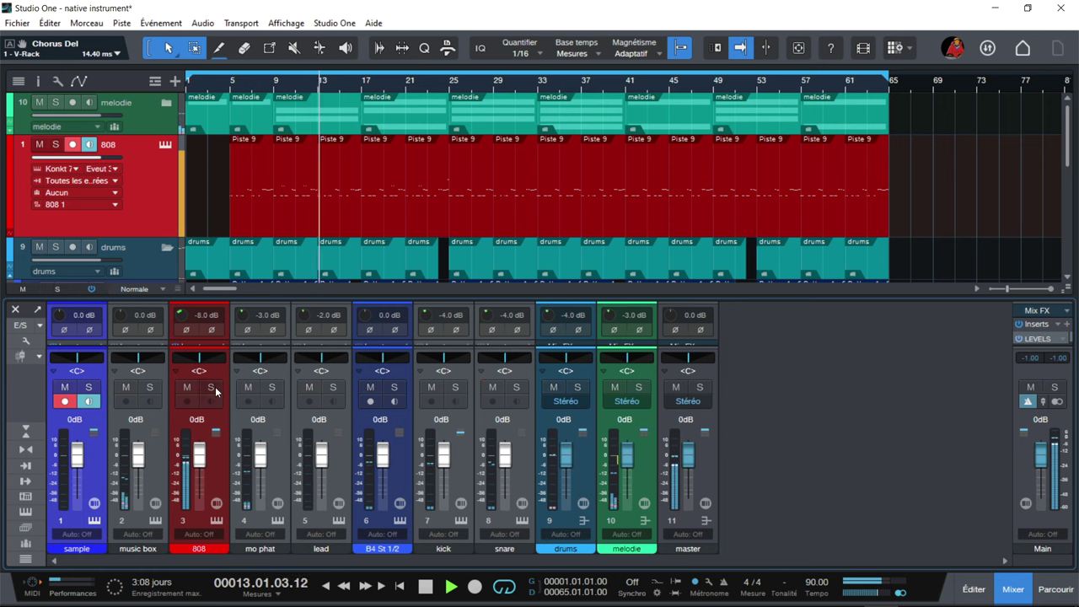
click(271, 388)
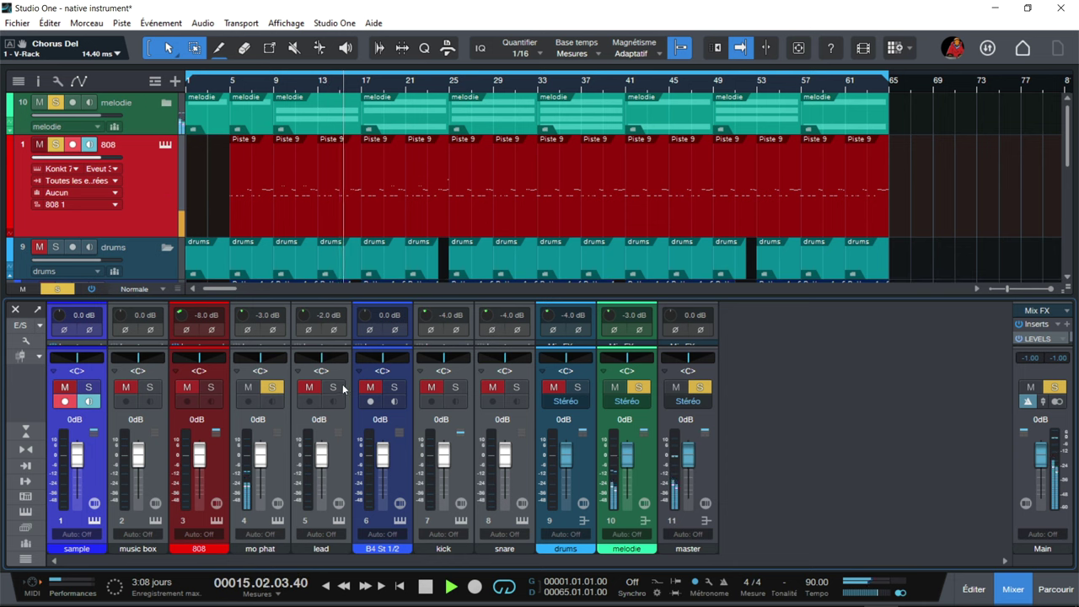
- Solo the lead channel instead of mo phat, listen to it and stop playback
click(334, 388)
click(271, 387)
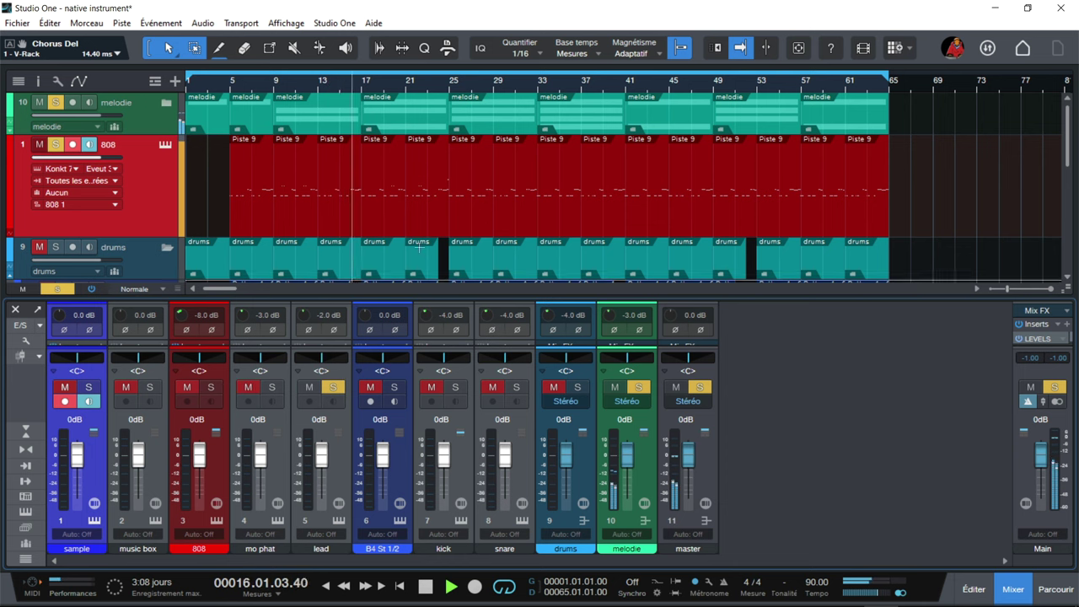
scroll(427, 153, down, 5)
scroll(431, 118, up, 4)
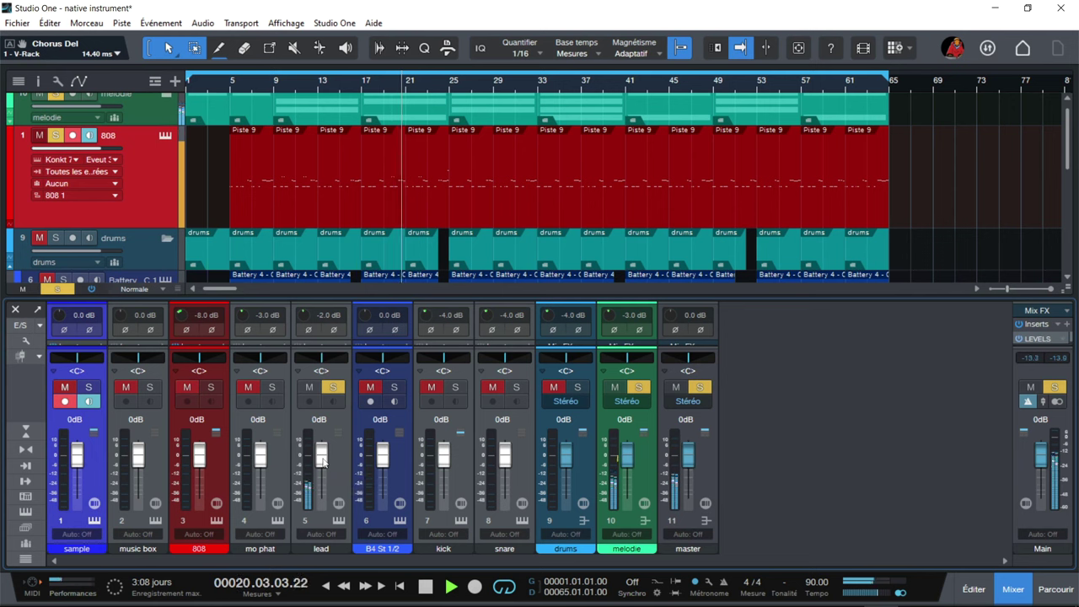
key(space)
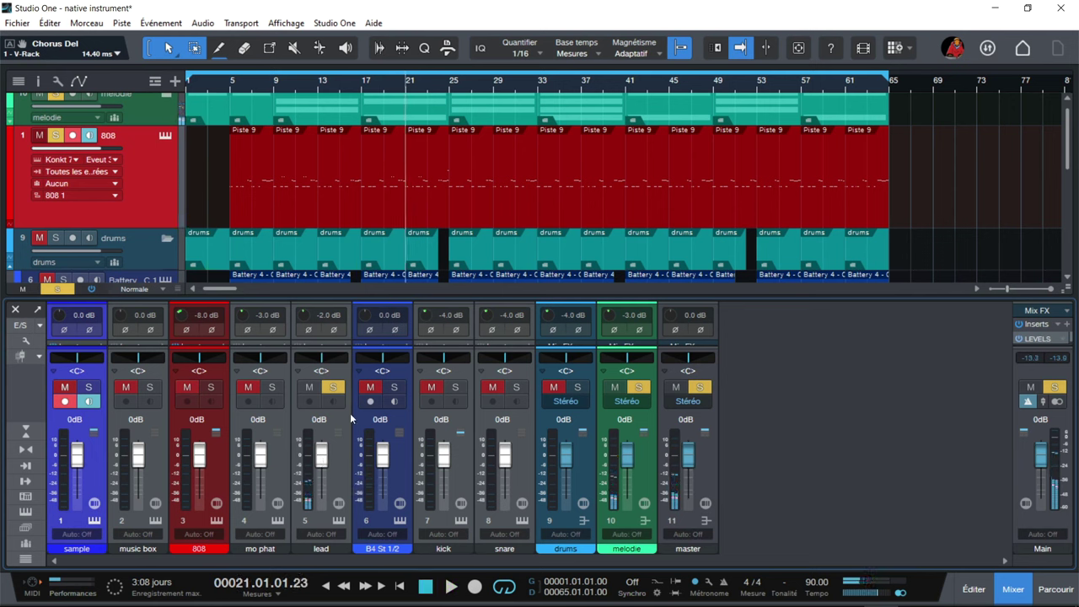
- Reopen Kontakt from the lead channel, hide its outputs section and look through the instruments in the rack
click(338, 521)
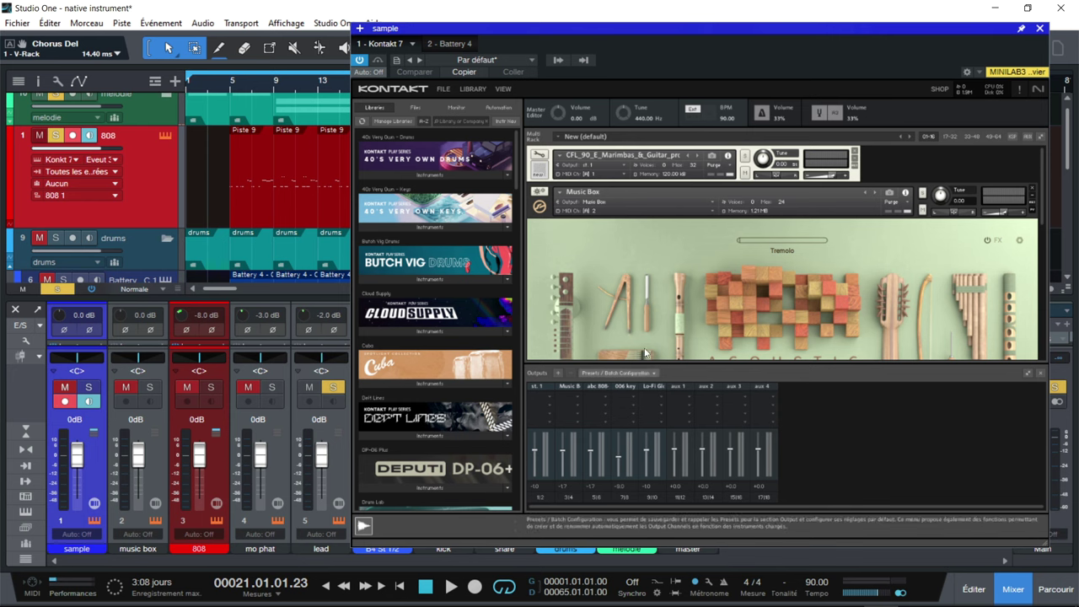
click(1040, 373)
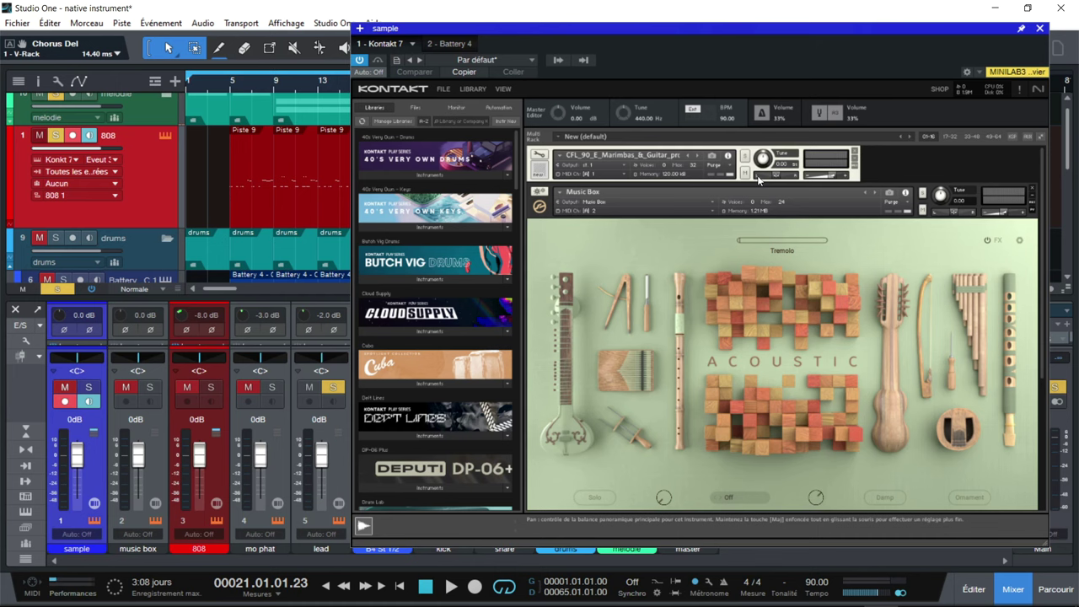
scroll(758, 178, down, 3)
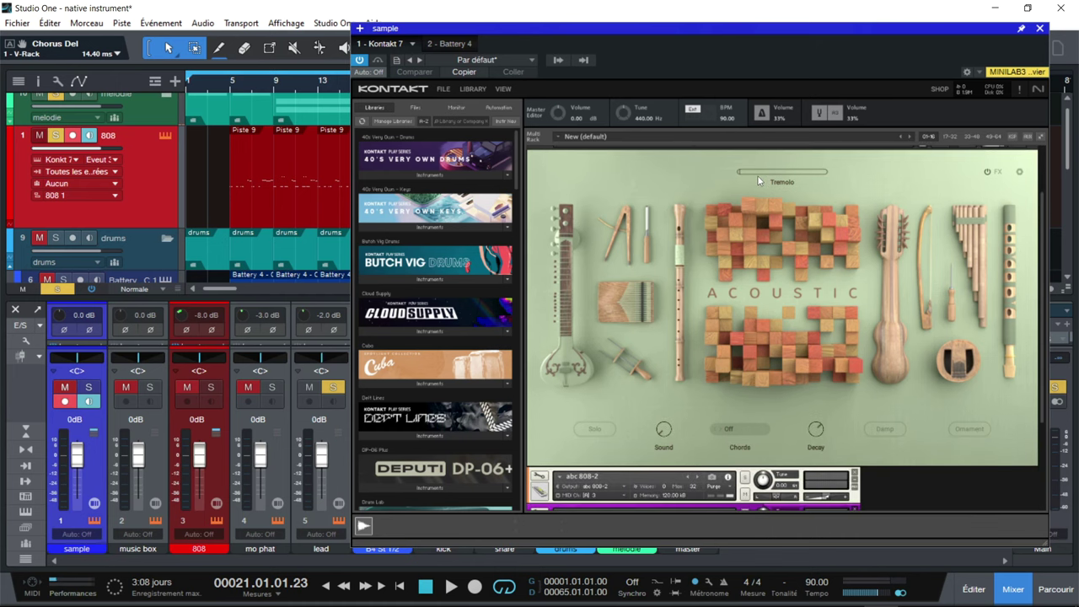
scroll(758, 178, down, 1)
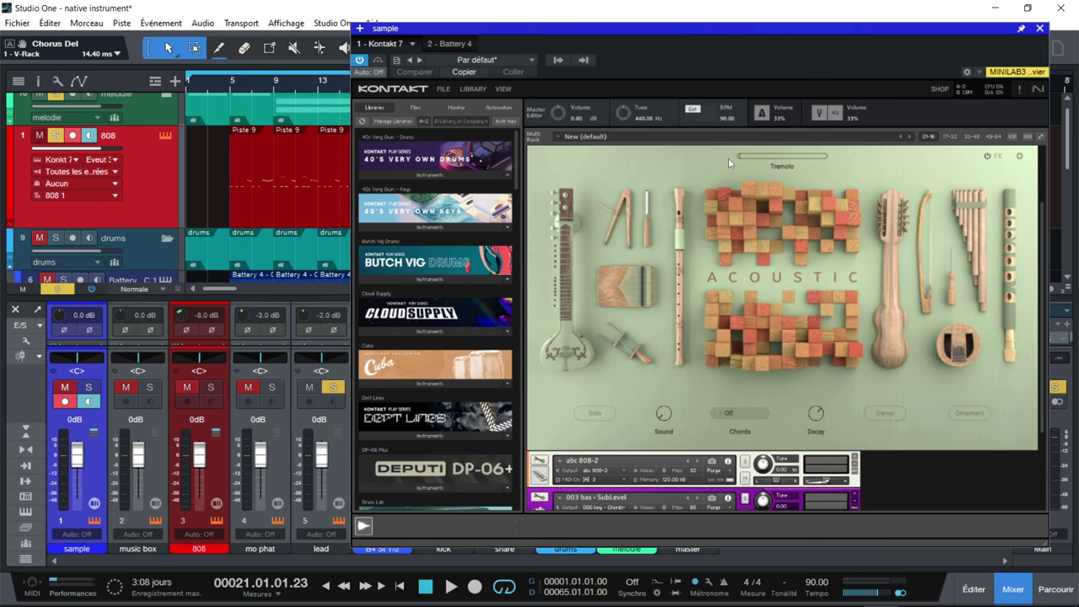
scroll(728, 159, down, 3)
scroll(728, 158, down, 2)
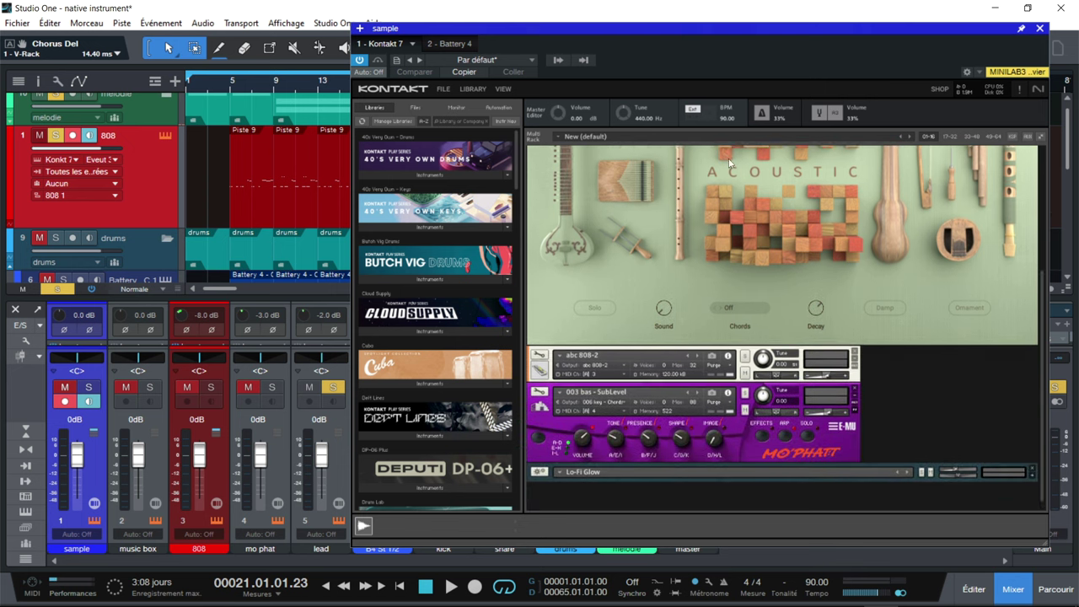
click(1040, 29)
- Open Battery 4 from the first Battery track, show the kick cell's main settings, and browse the factory kits and sample files
scroll(768, 123, down, 5)
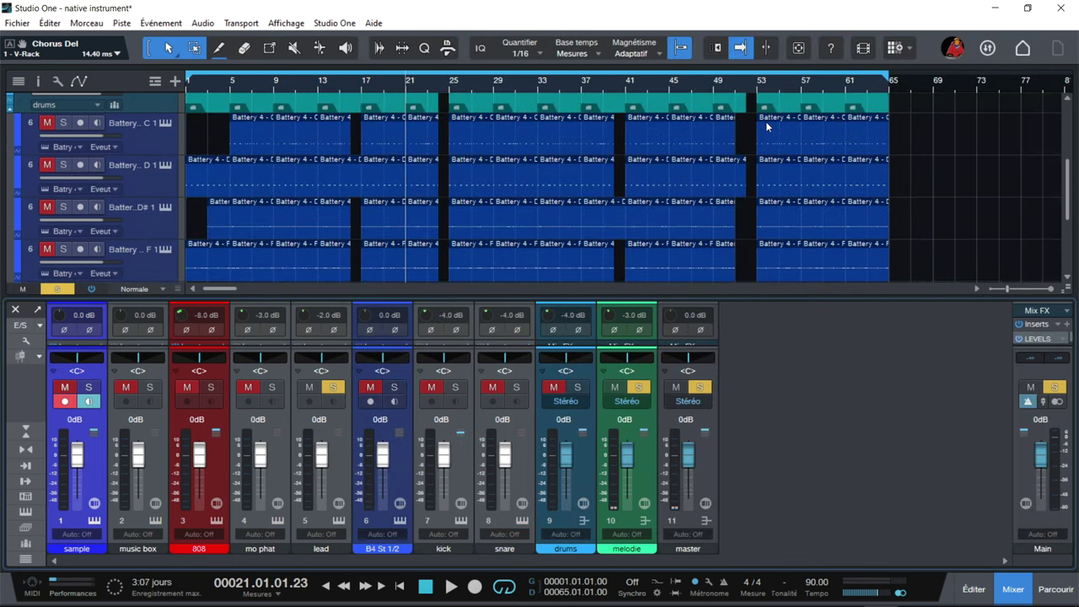
click(165, 124)
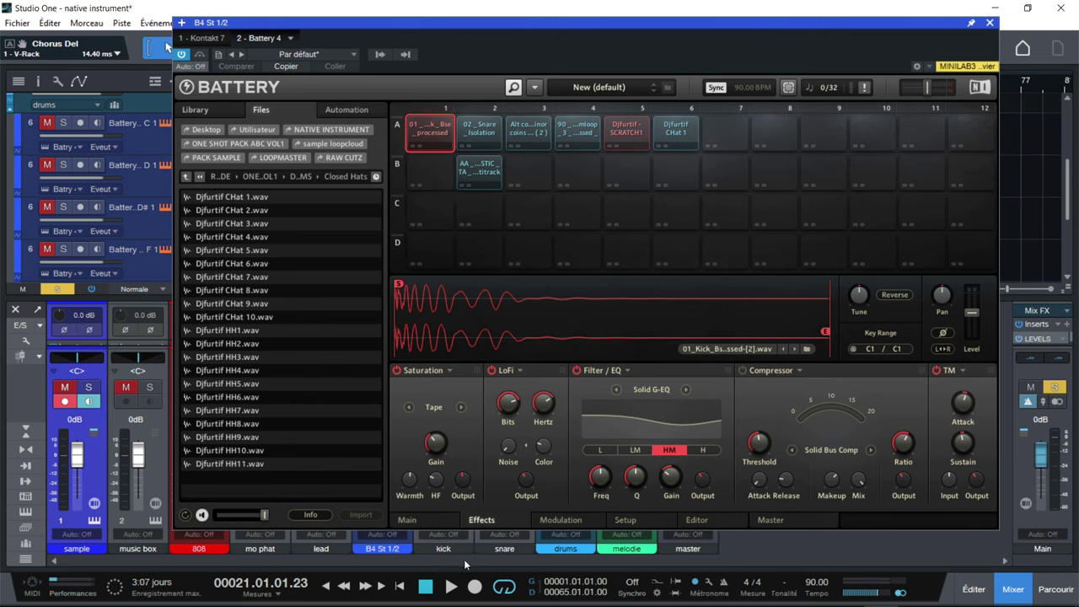
click(412, 520)
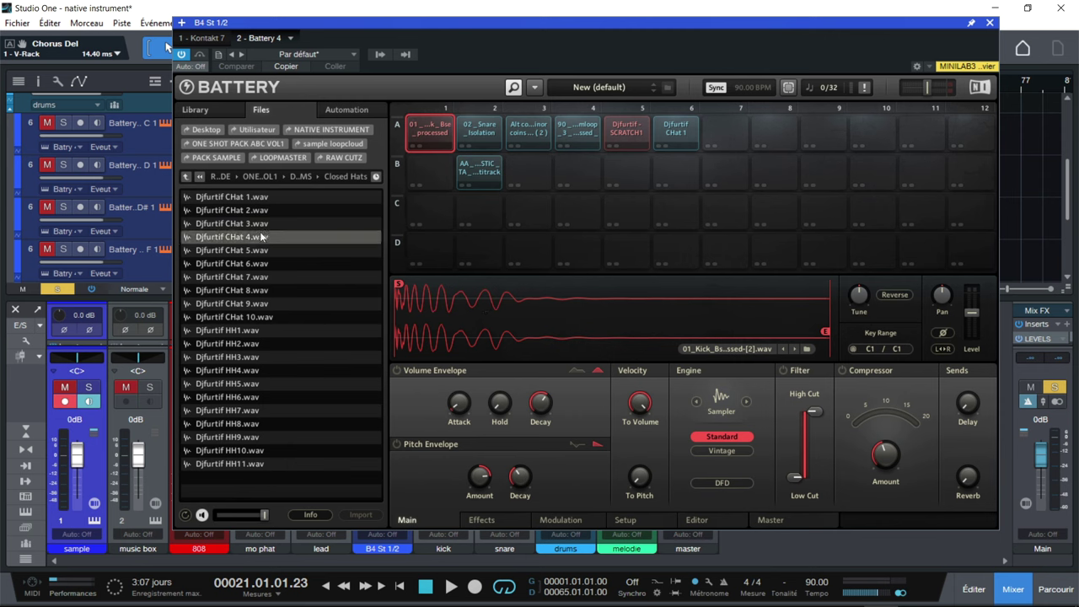
click(214, 110)
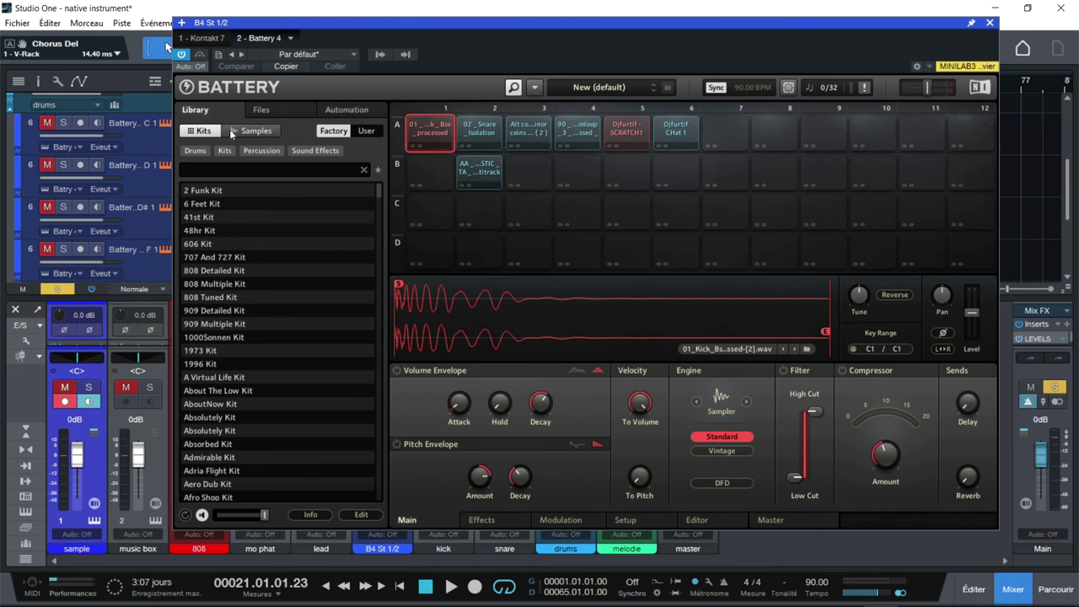
click(269, 116)
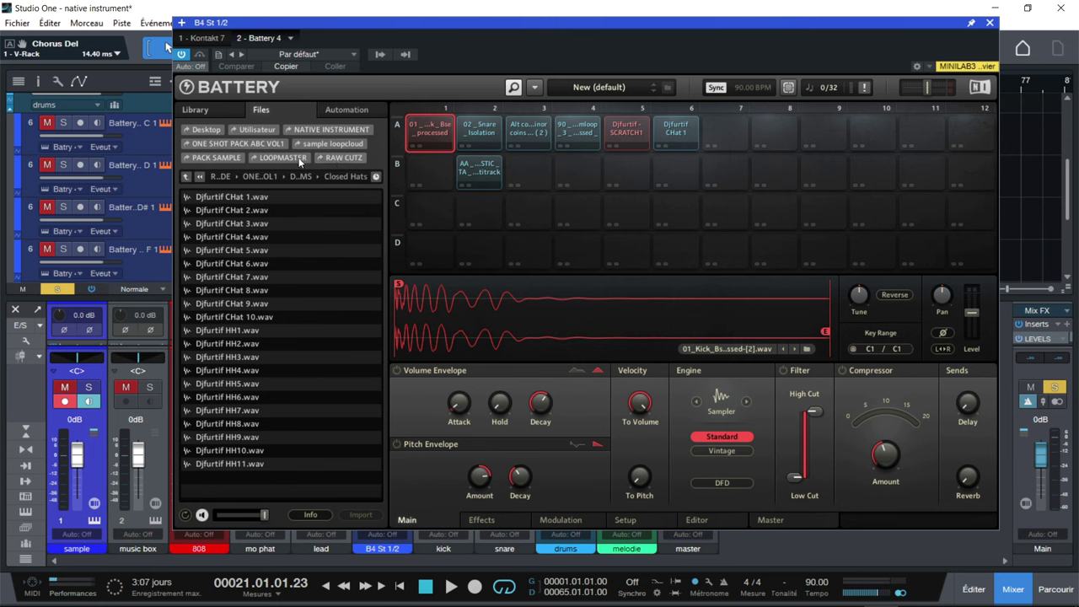
- Load goute d'eau.wav from the DRUMS folder into empty cell A7 and show its waveform in the sample editor
click(218, 200)
click(186, 177)
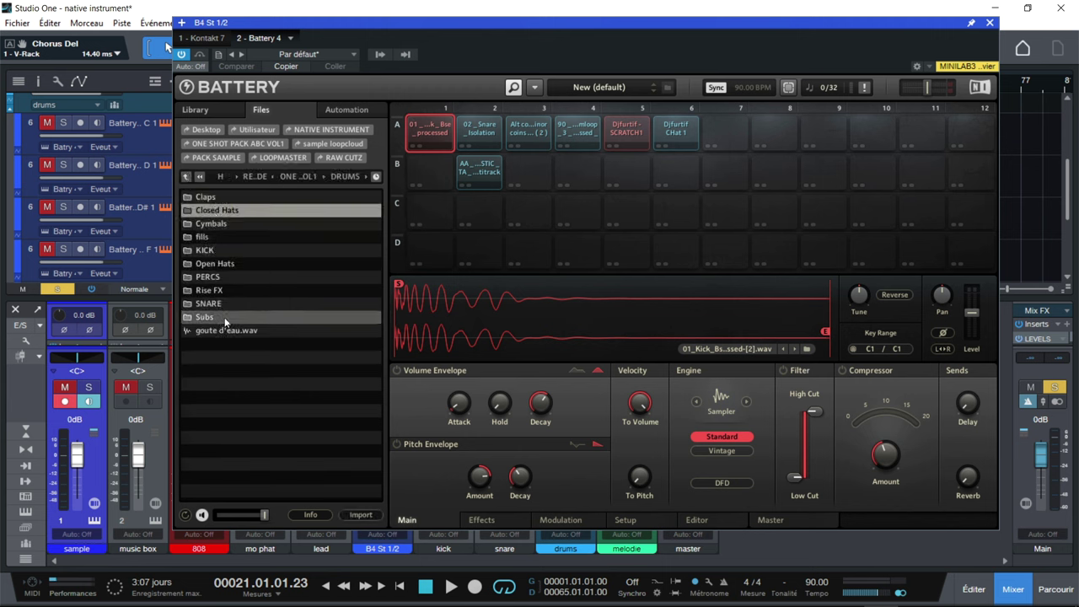
click(726, 133)
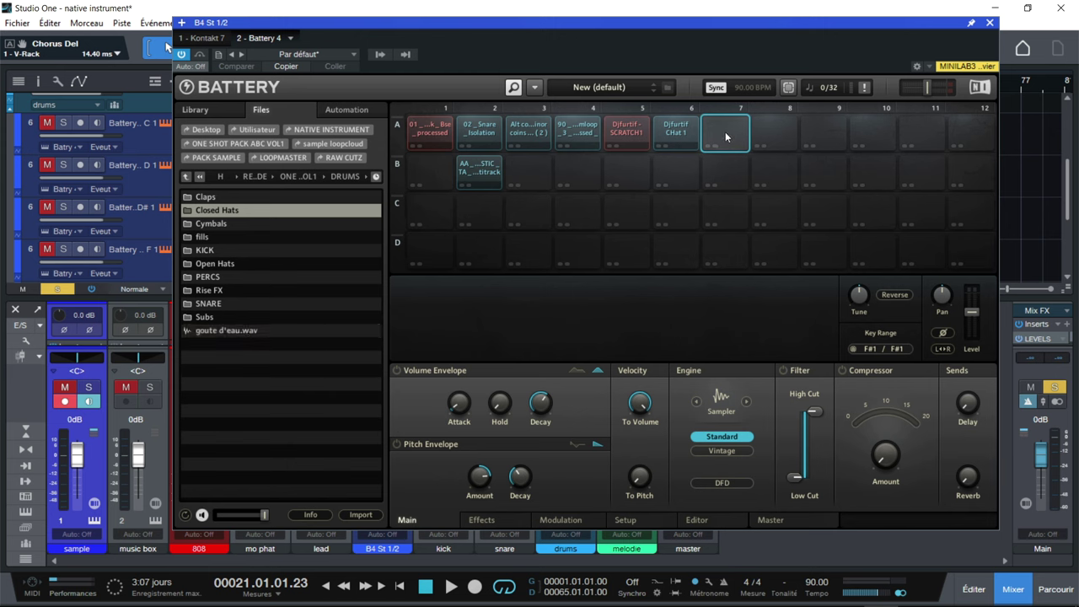
double_click(275, 330)
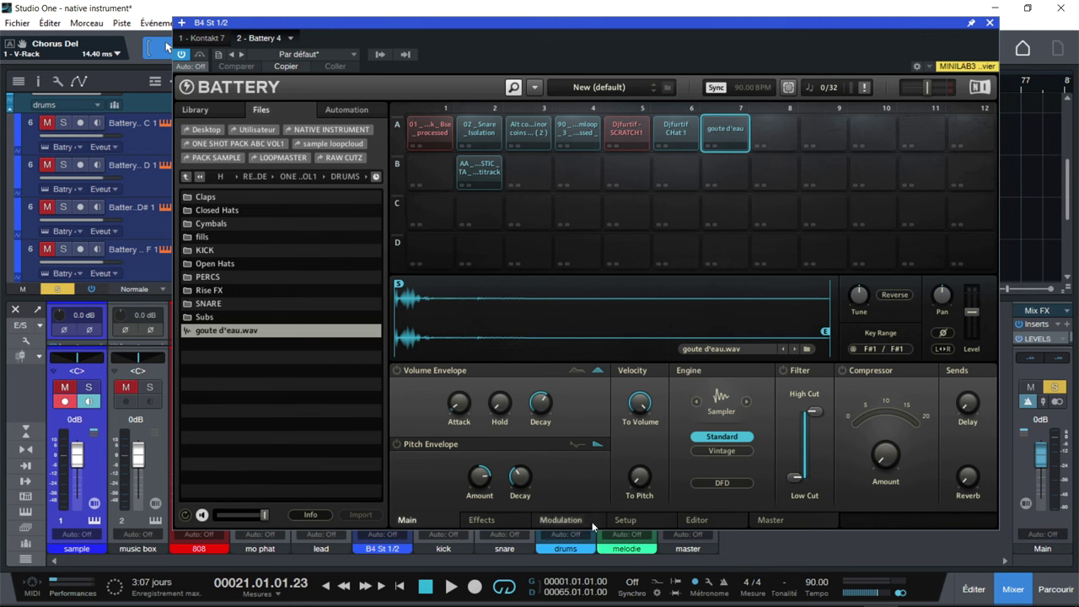
click(696, 520)
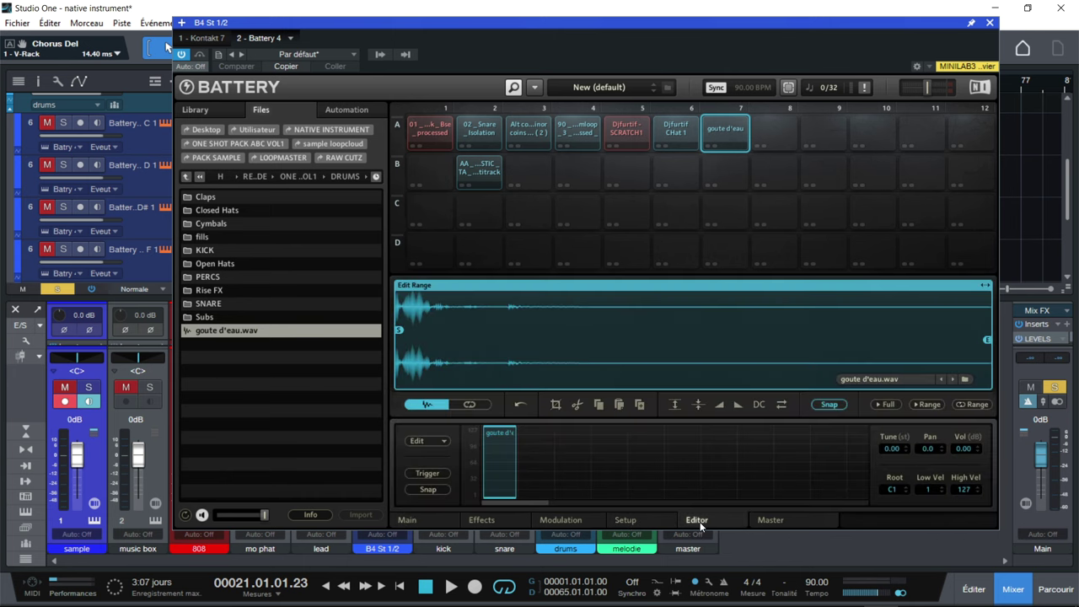
mouse_move(993, 339)
- Replace cell A7's sample with Rd007_88DrmLpA.wav from the RAW CUTZ folder CoffeeBreaks04_Lps_Smpls_88Bpm_Bmin and open it in the sample editor
click(342, 159)
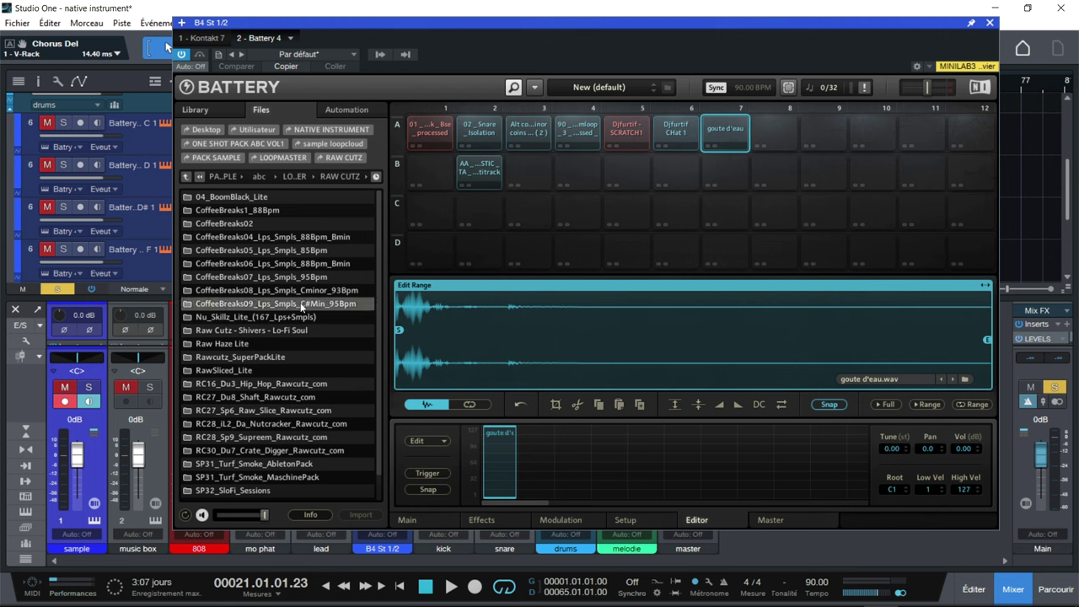
click(306, 240)
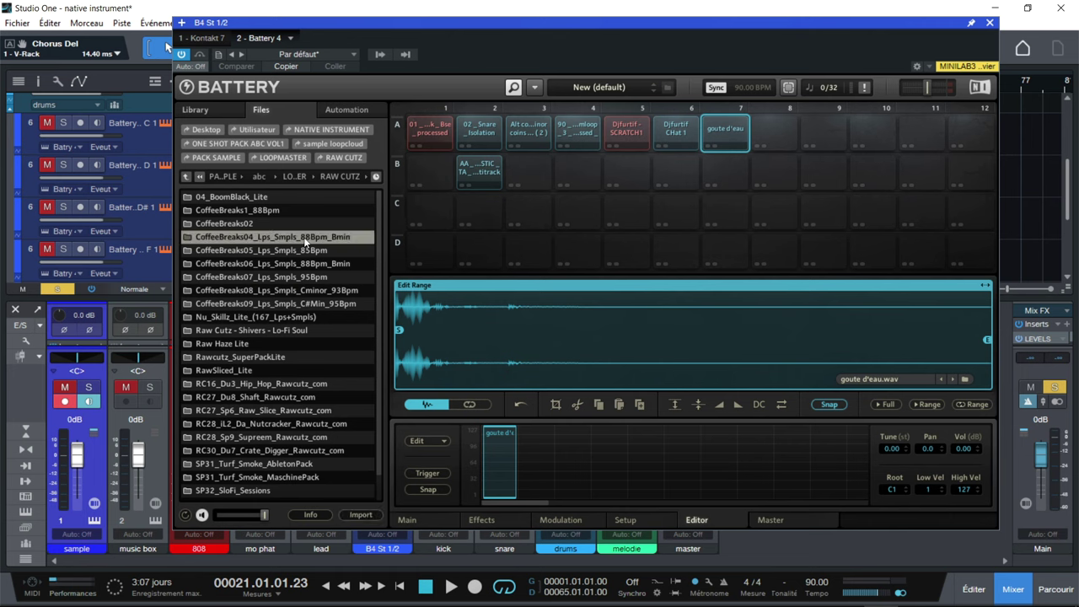
double_click(306, 241)
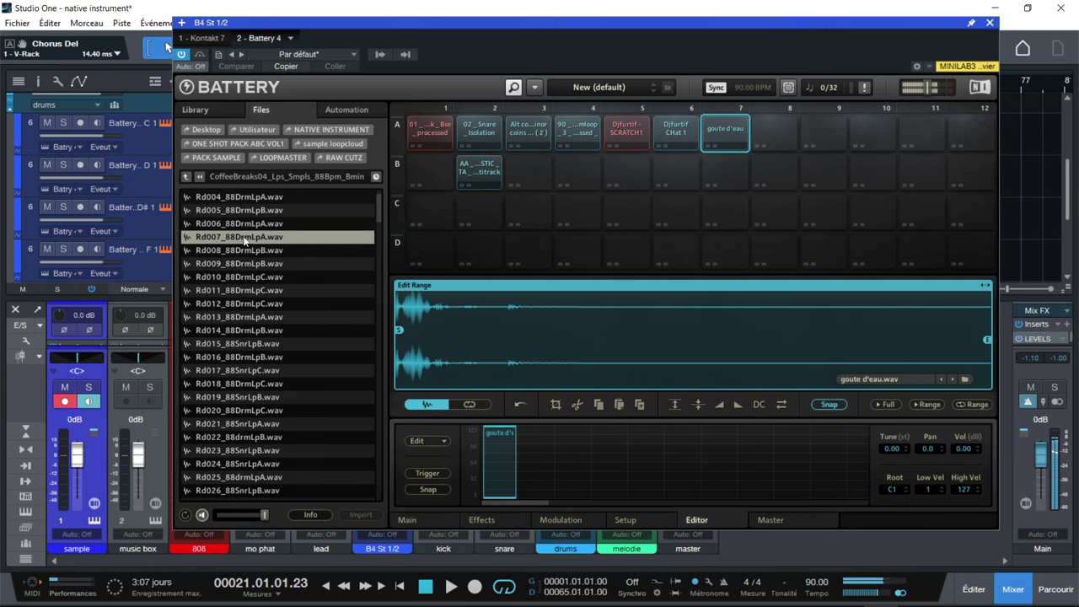
drag(244, 240, 443, 320)
click(407, 519)
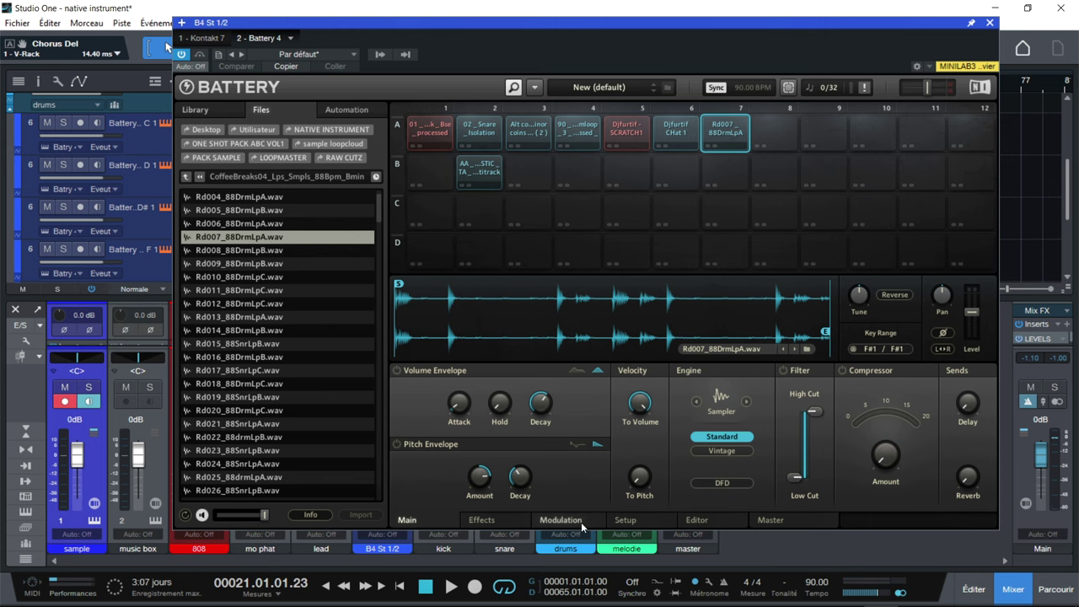
click(692, 521)
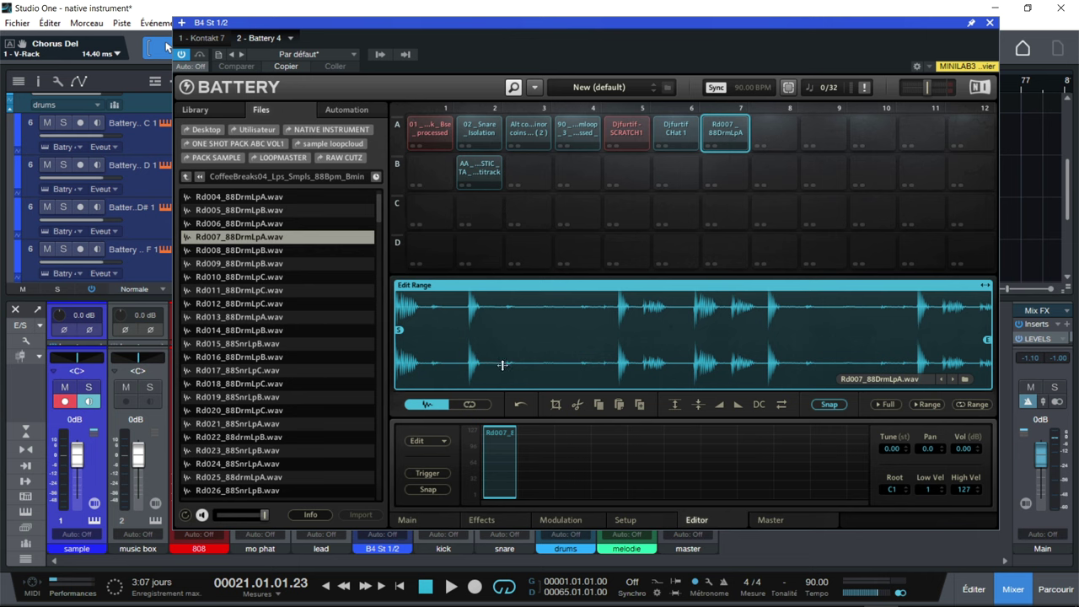
- Audition the loop and narrow the edit range and start and end markers around its second hit, ending at about 40657
click(730, 139)
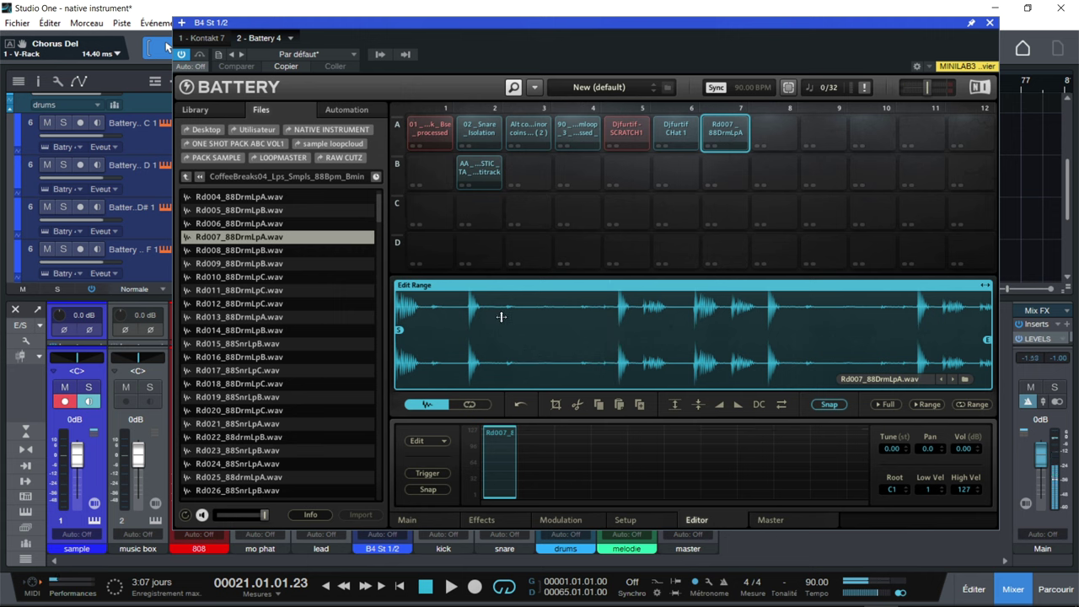
mouse_move(394, 328)
mouse_move(395, 329)
mouse_down()
mouse_move(497, 333)
mouse_move(462, 334)
mouse_up()
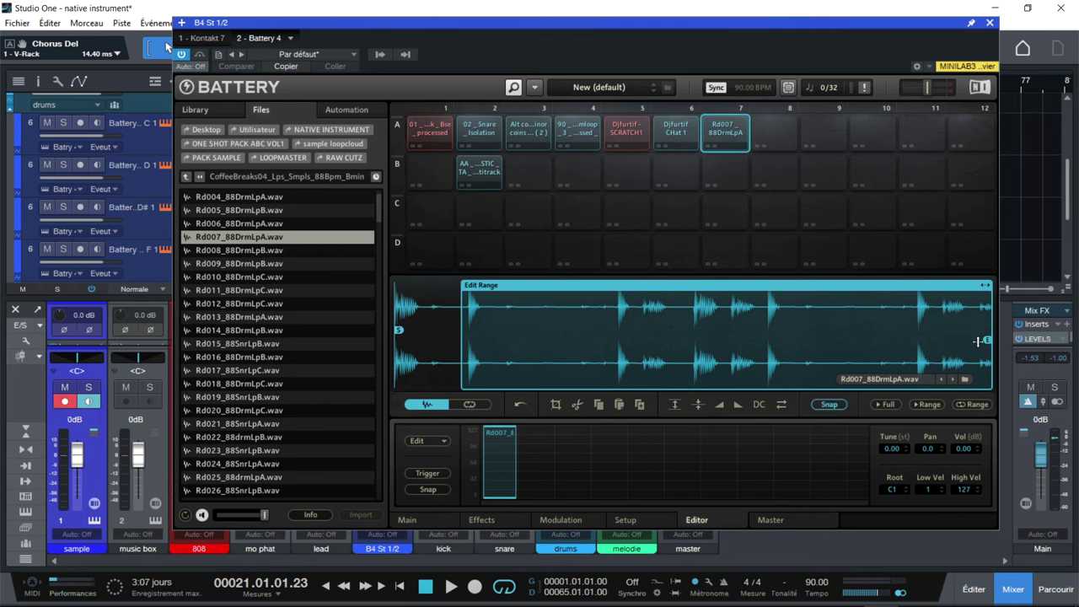
mouse_move(984, 339)
mouse_down()
mouse_move(477, 335)
mouse_move(489, 336)
mouse_up()
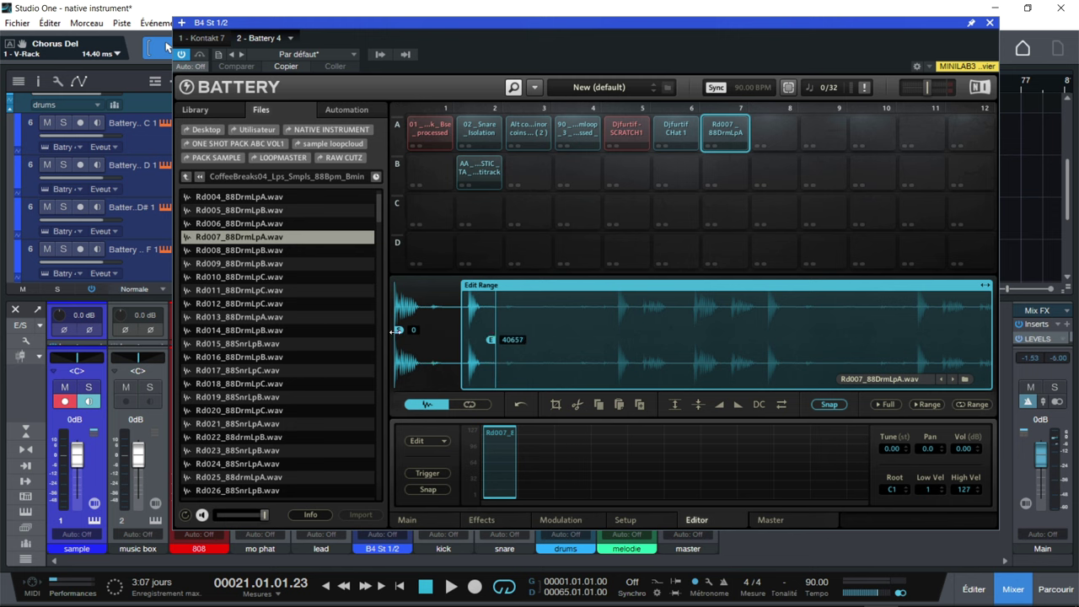
drag(399, 331, 466, 338)
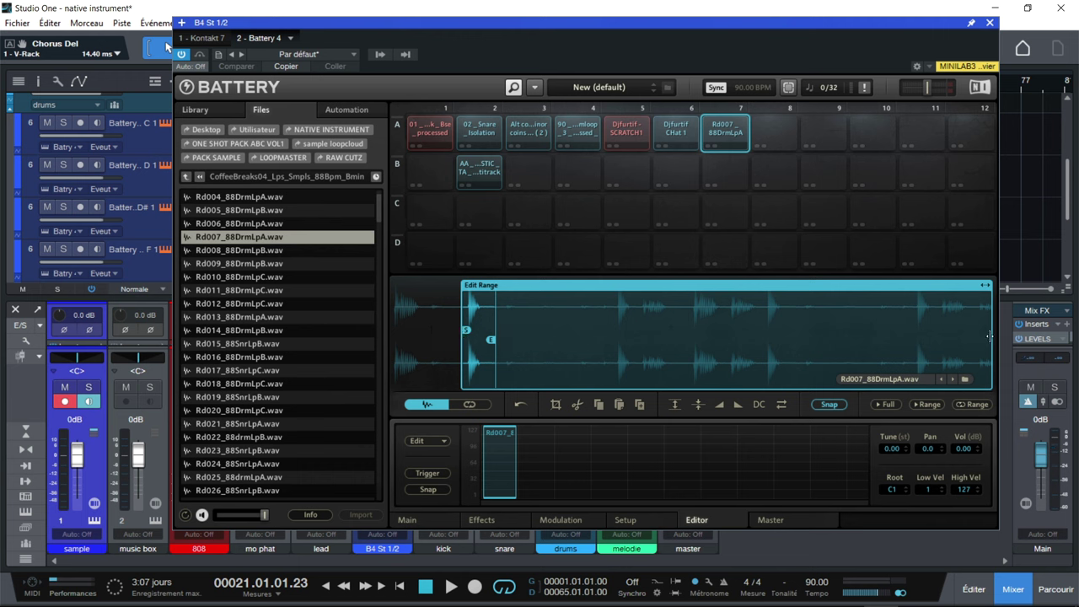
drag(993, 336, 497, 356)
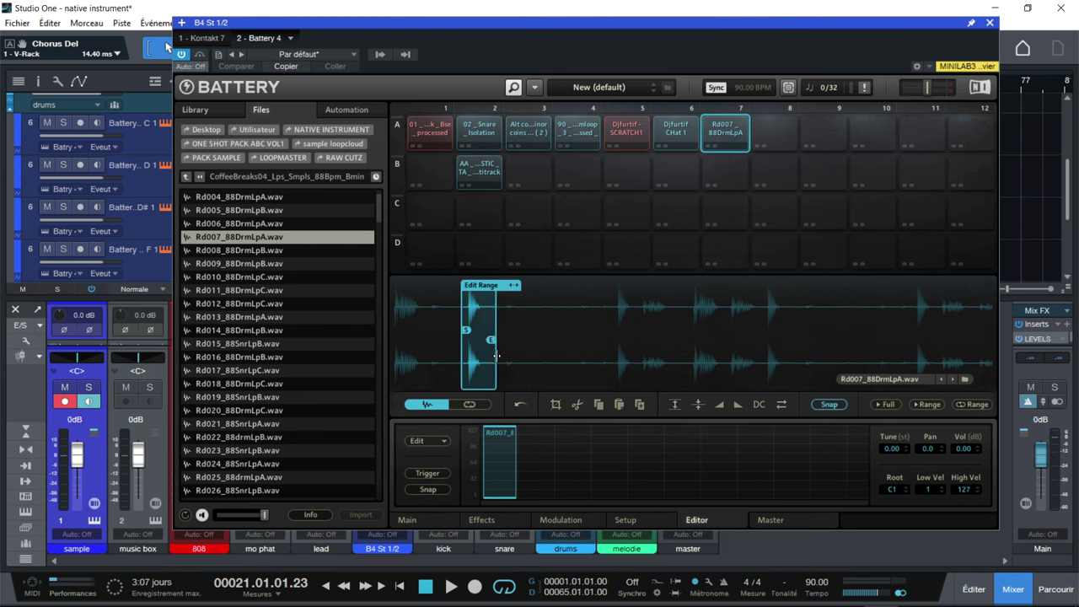
- Crop the loop to the edit range and store the edited samples in the Edited Samples folder
click(557, 405)
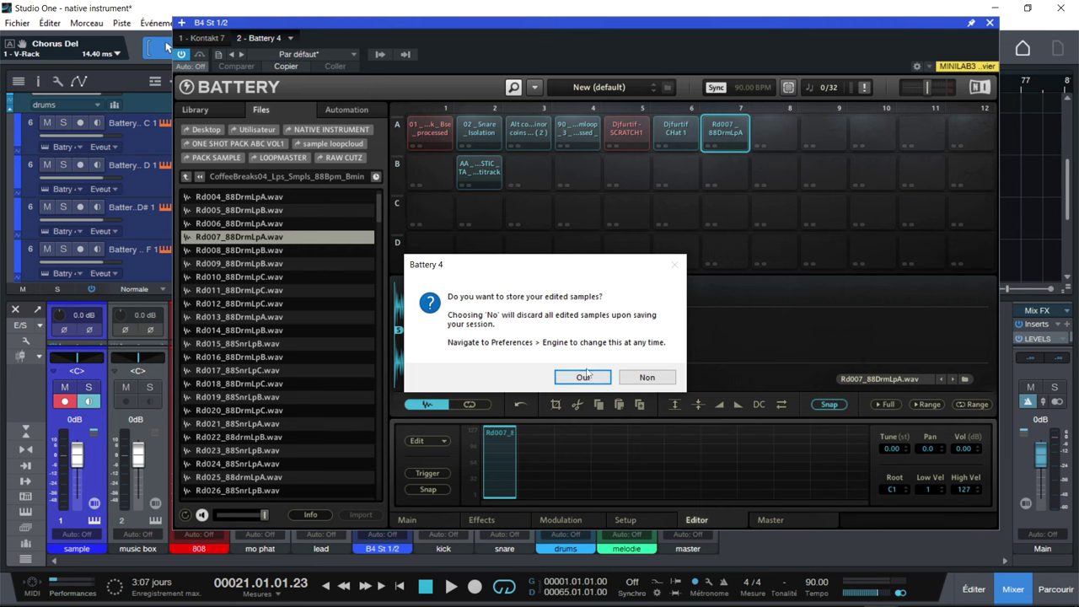
click(583, 376)
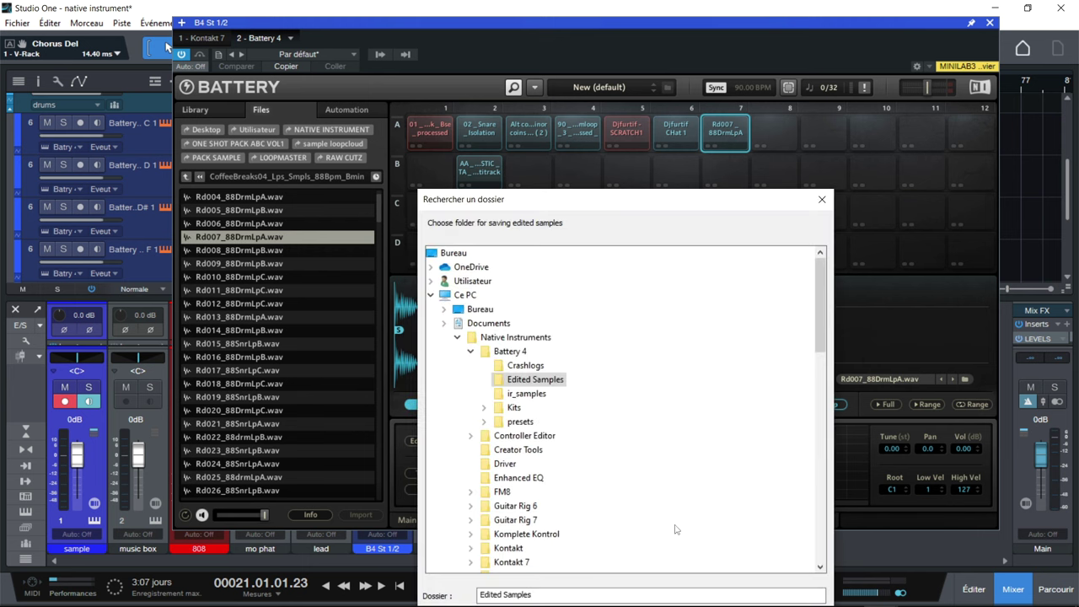
drag(750, 204, 788, 50)
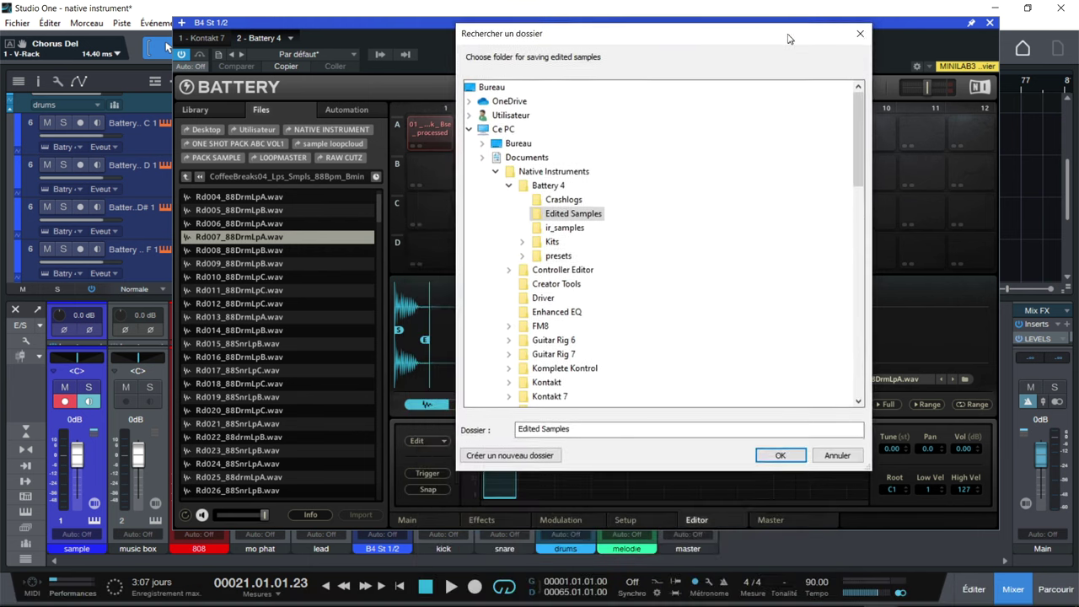
click(781, 466)
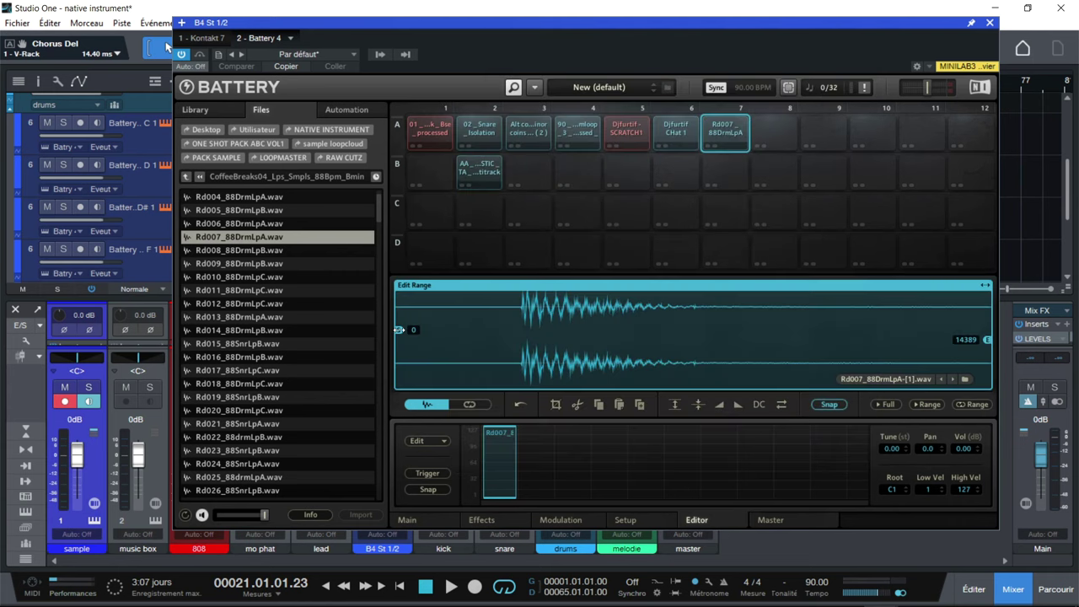
- Move the start marker and the beginning of the edit range to the hit's attack at about 2989, and audition the cell
click(716, 129)
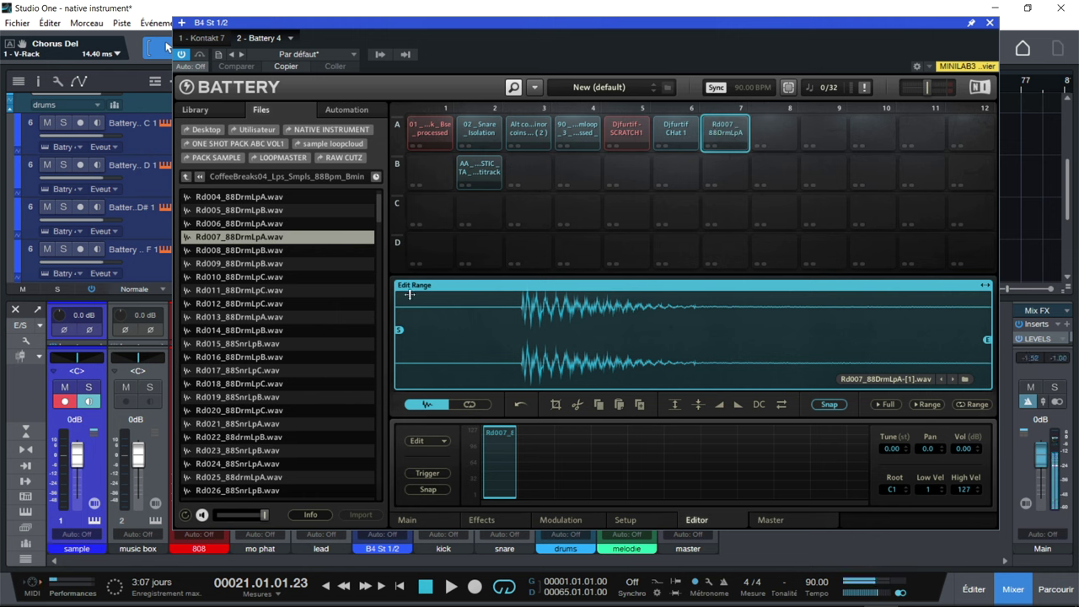
drag(403, 338, 524, 345)
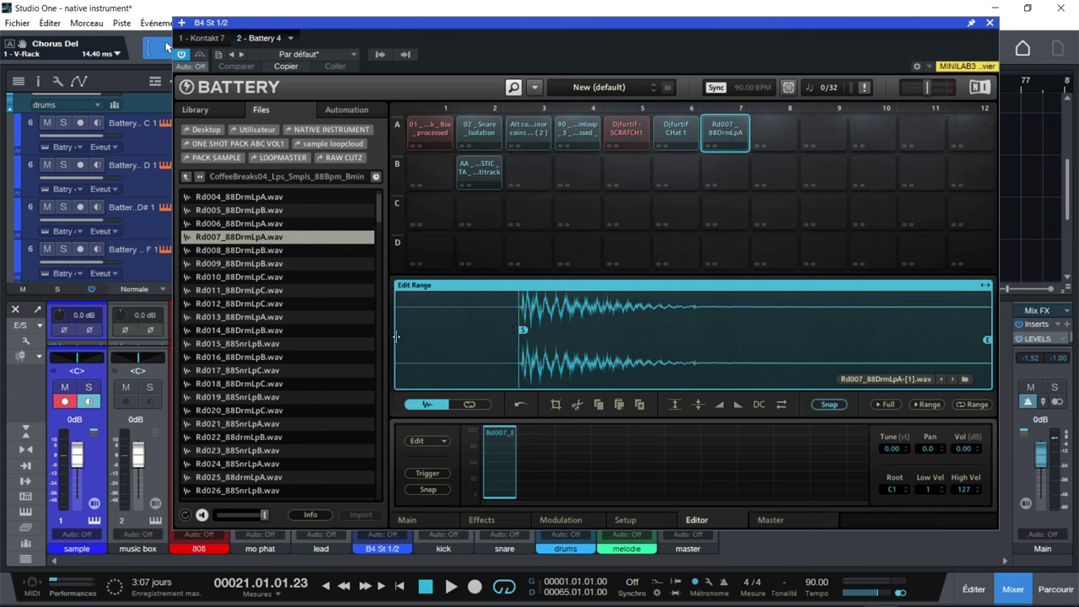
drag(396, 337, 515, 349)
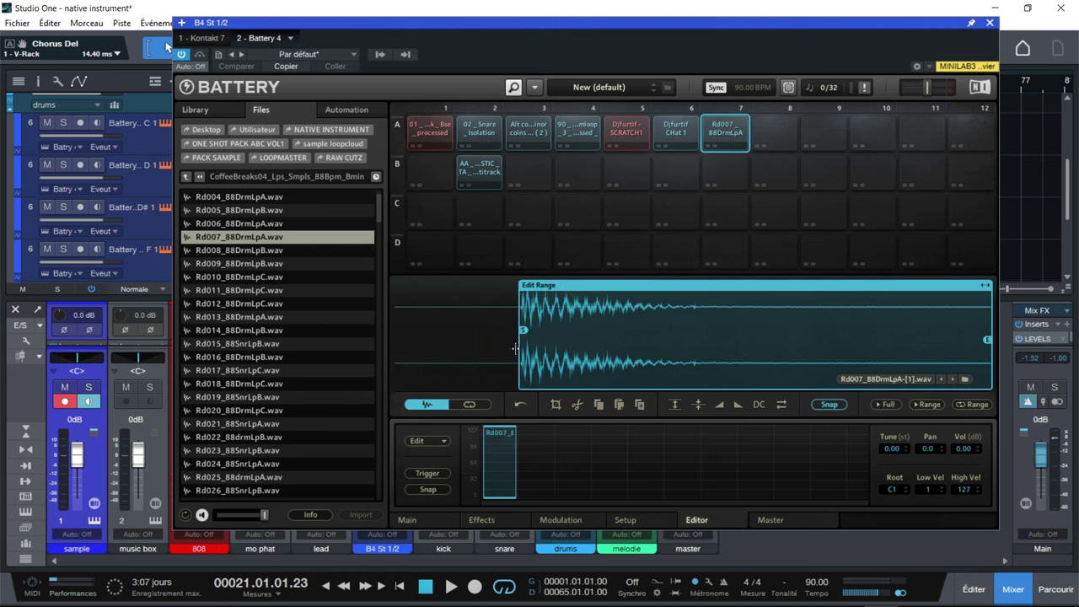
click(728, 133)
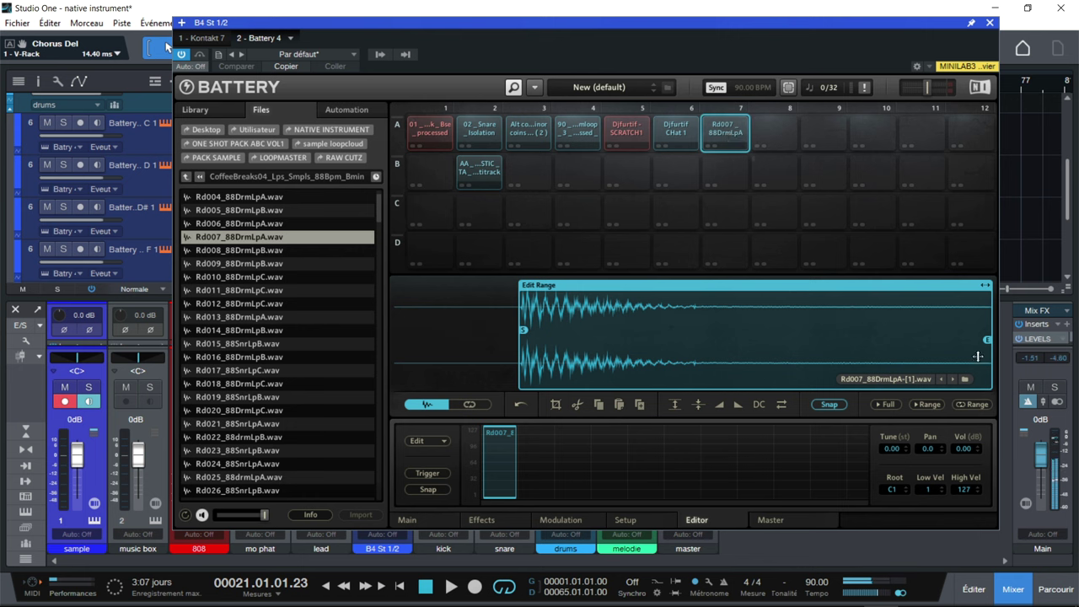
- Bring the end marker and edit range's end in to about 11114, crop the sample to that range and audition it
drag(993, 340, 853, 340)
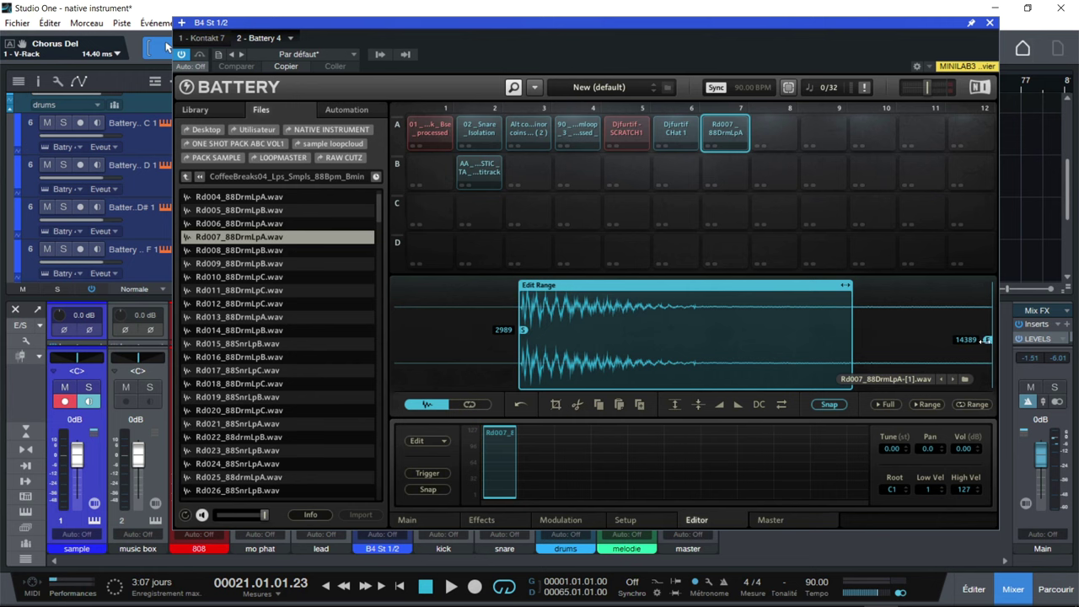
drag(983, 340, 833, 340)
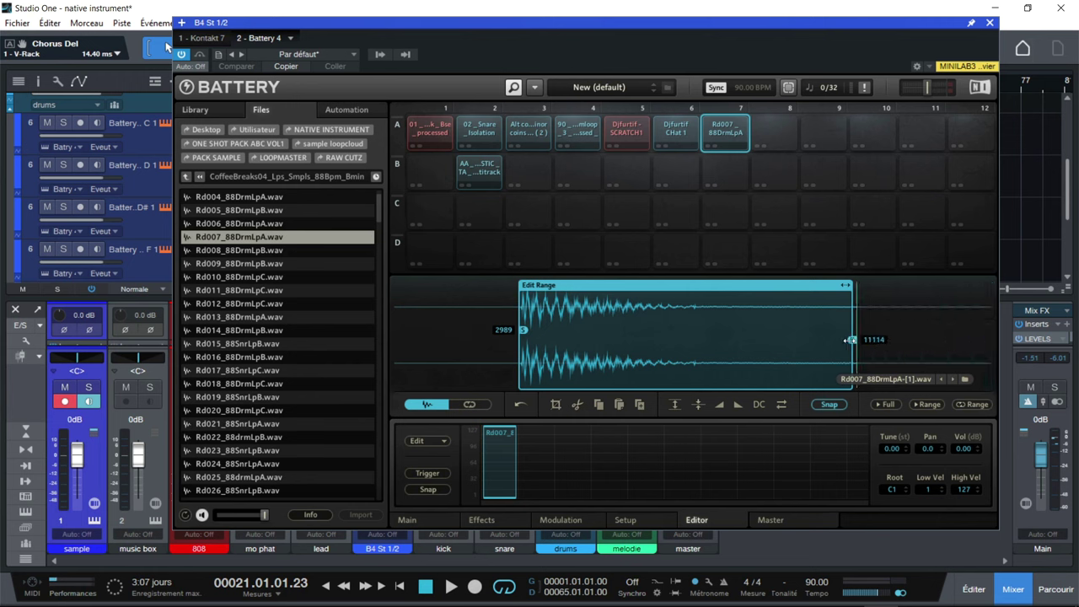
click(718, 133)
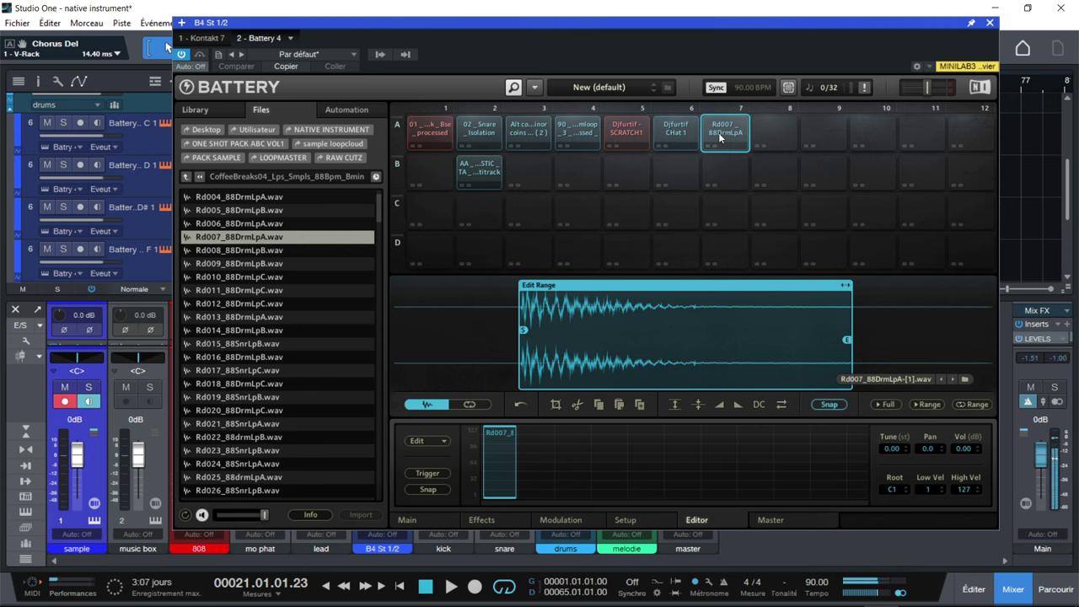
click(554, 404)
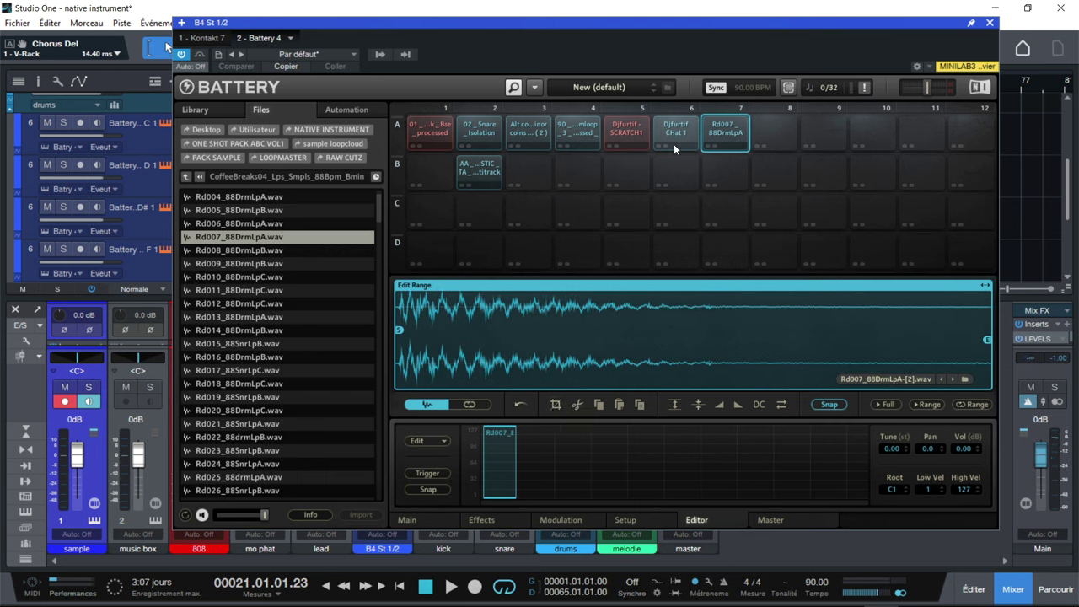
click(718, 131)
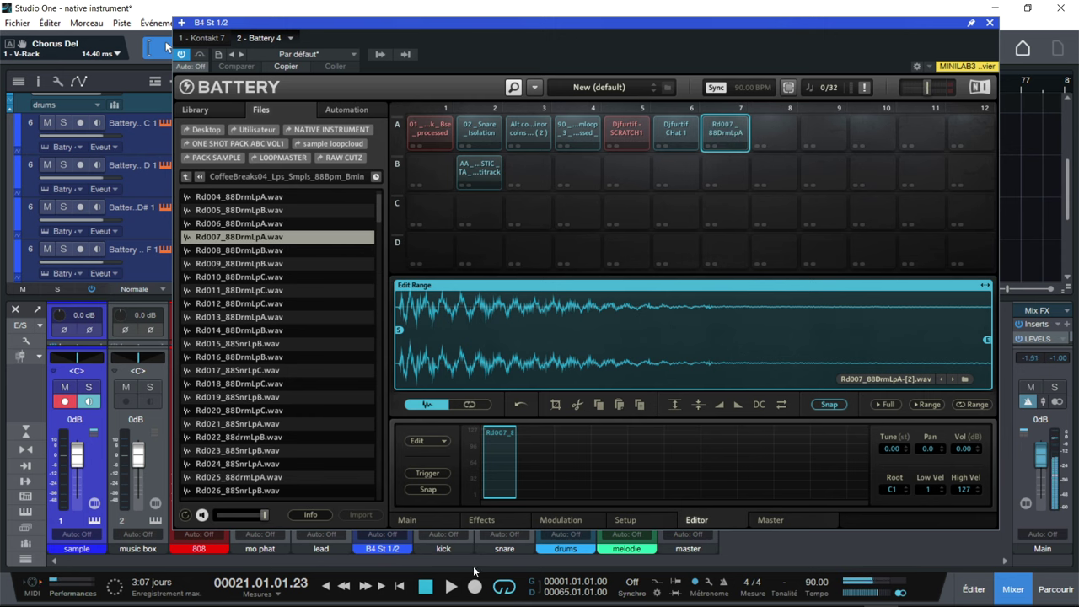
- Show cell A7's main settings and set its engine to Sampler in Vintage mode with the S1200 option
click(424, 517)
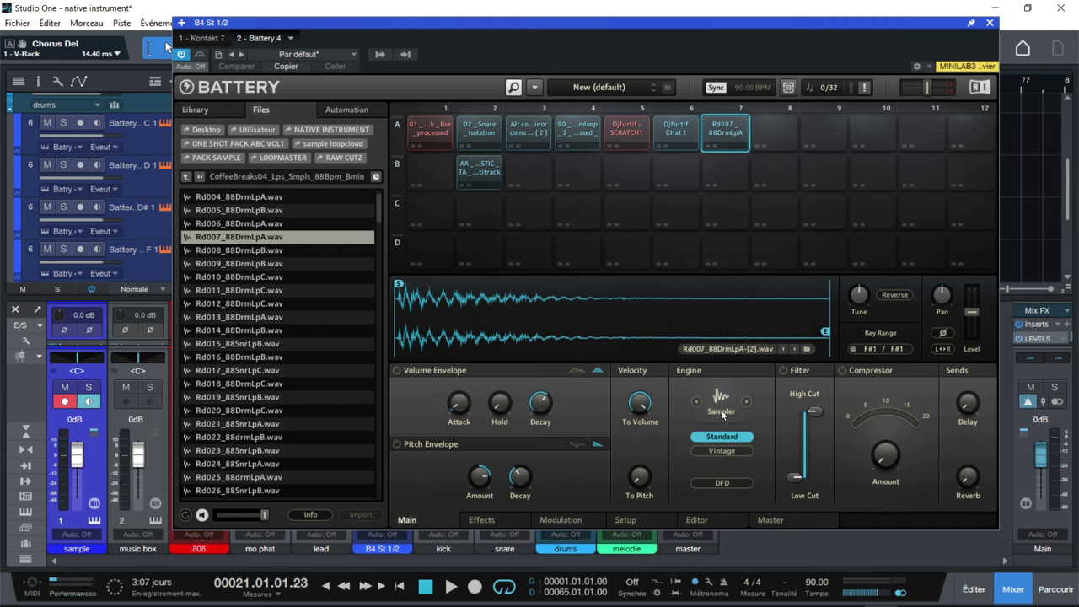
click(721, 411)
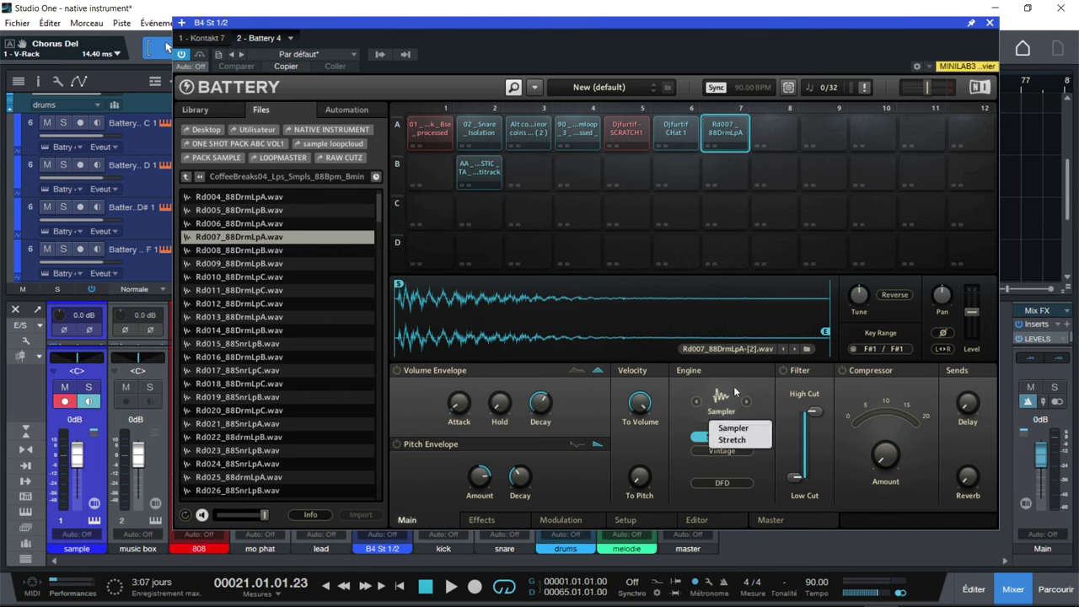
click(731, 428)
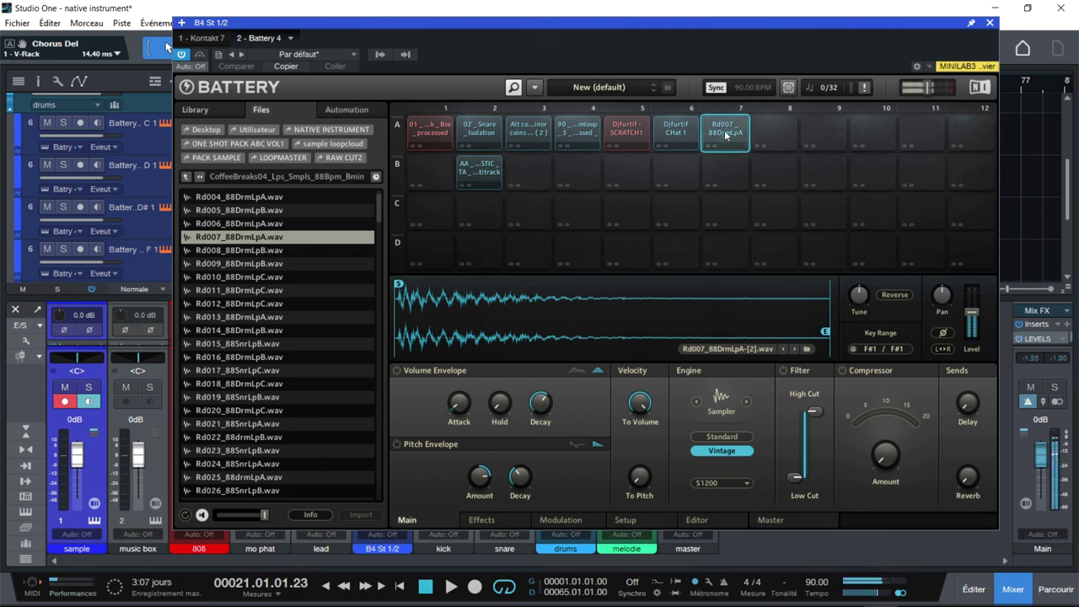
- Enable cell A7's filter, audition it with the high cut at 359.5 Hz, and raise the high cut to 10.0 kHz
click(786, 370)
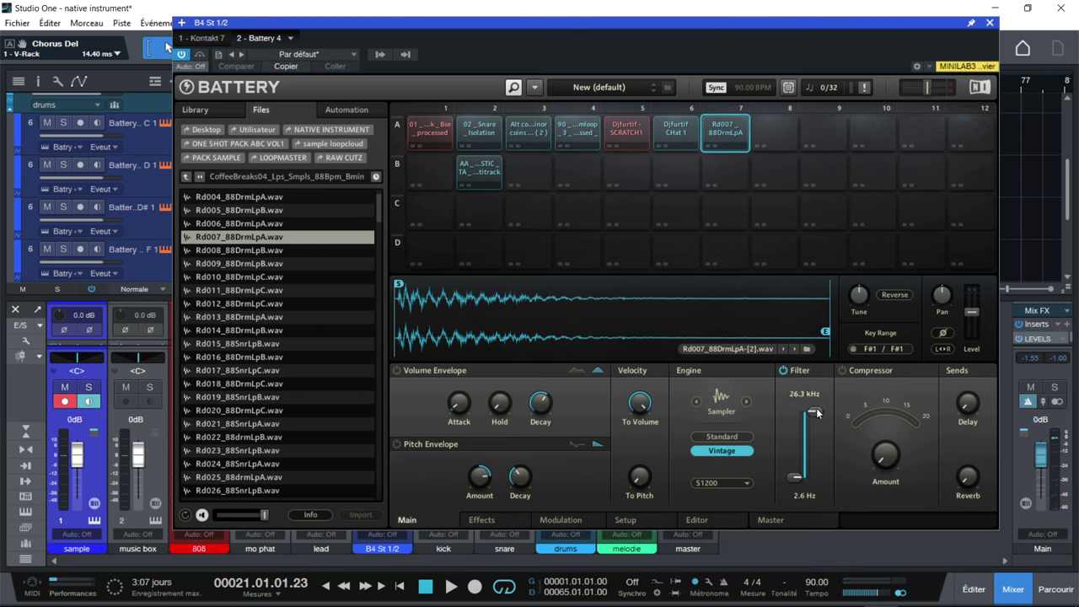
drag(814, 412, 814, 442)
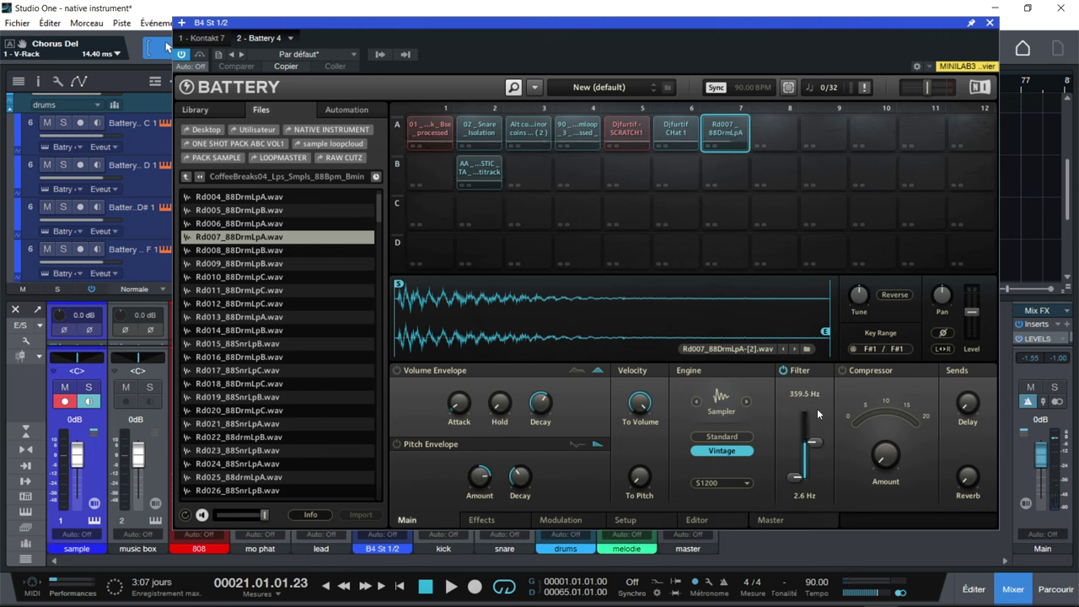
click(735, 147)
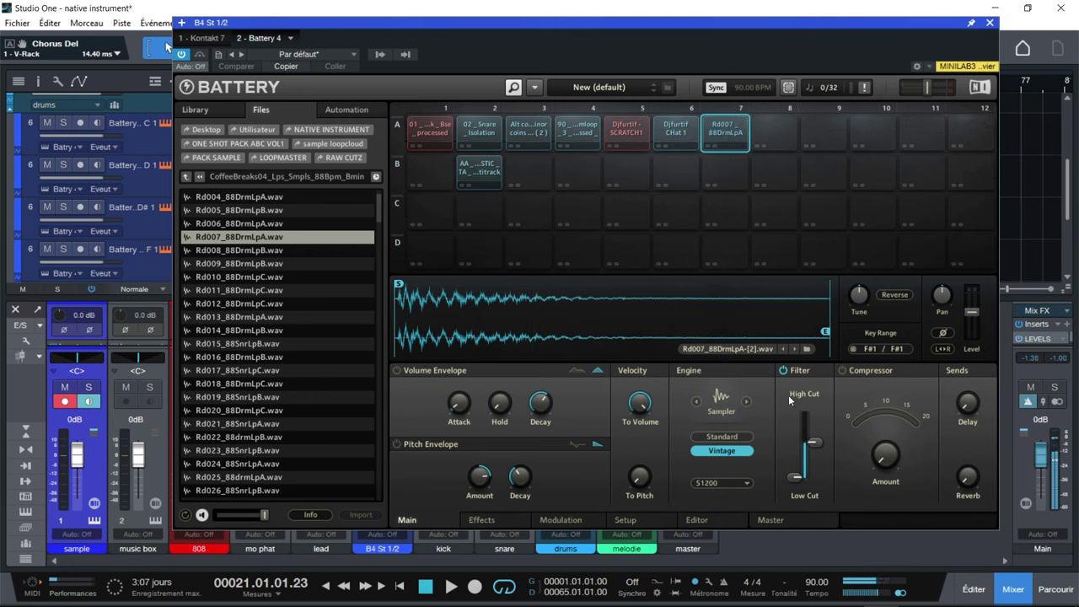
drag(814, 442, 813, 418)
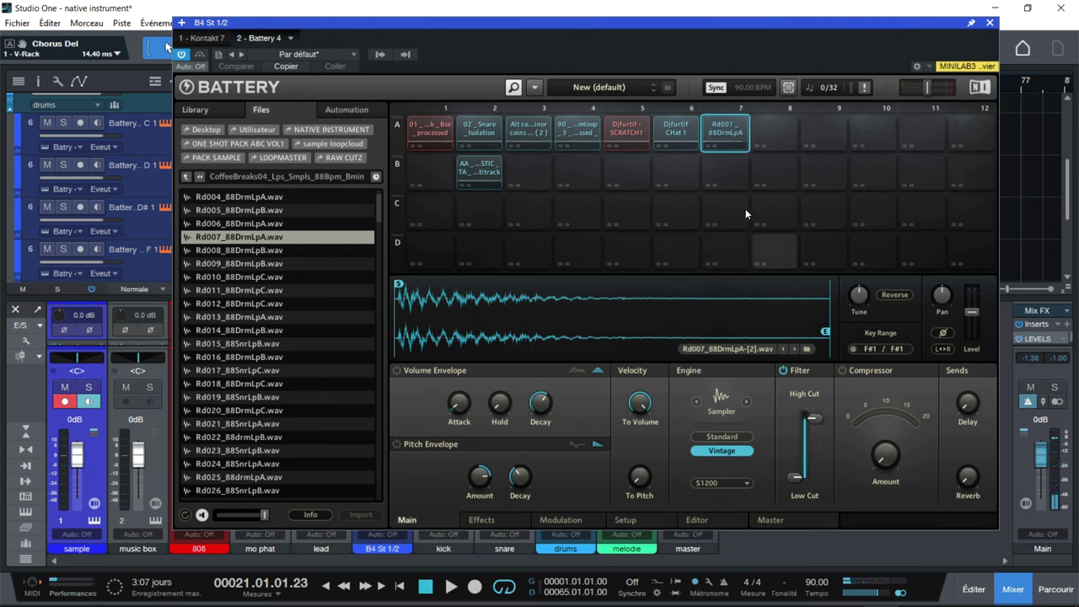
click(736, 145)
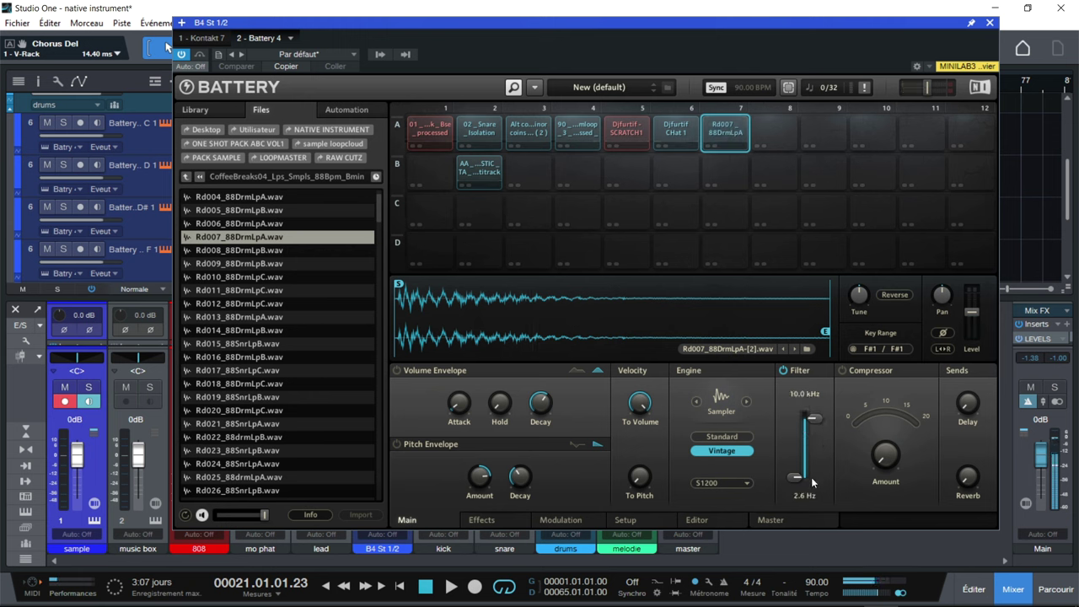
- Raise cell A7's low cut to 206.6 Hz, enable the compressor with an increased amount, and audition the cell after each change
drag(802, 482, 802, 450)
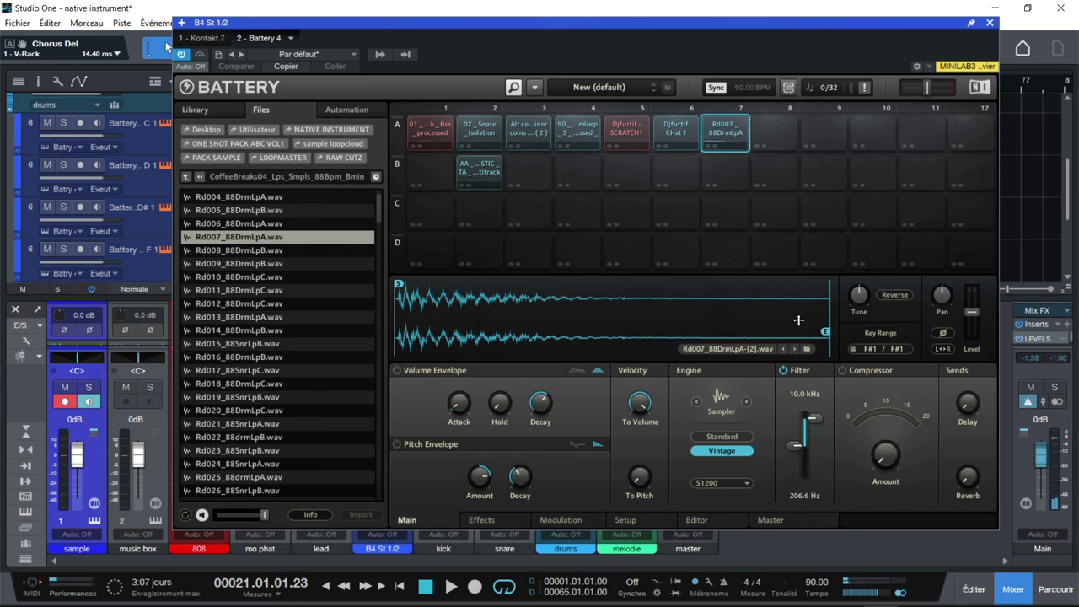
click(723, 140)
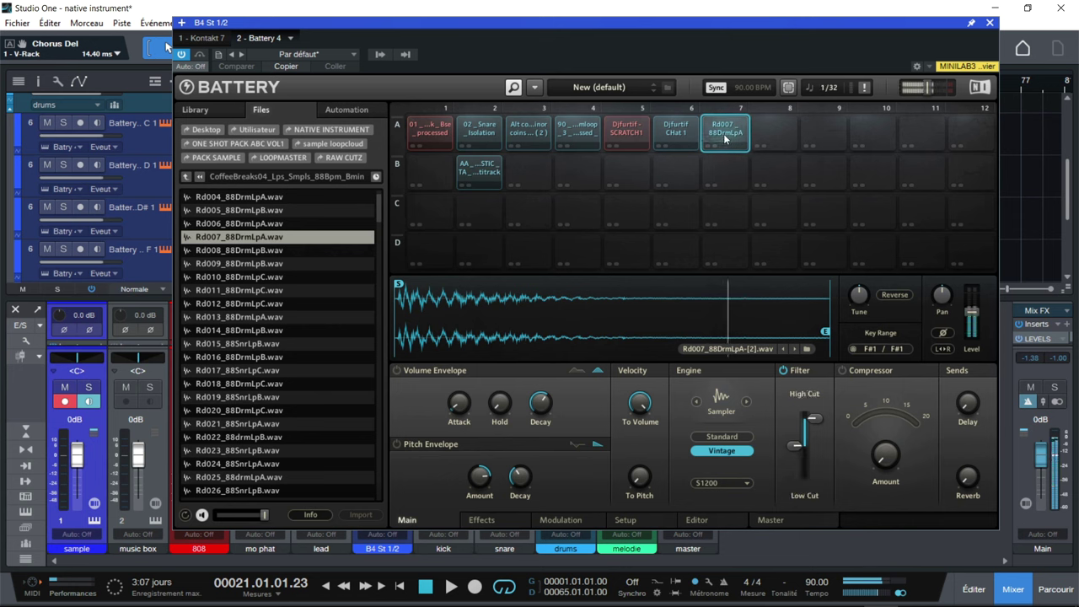
click(842, 372)
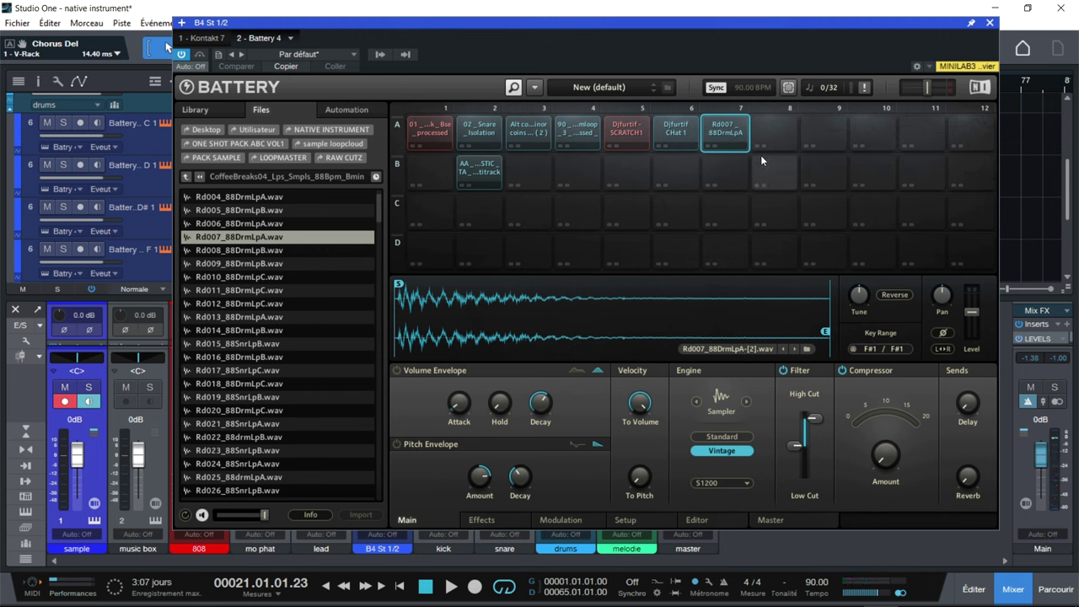
mouse_move(885, 455)
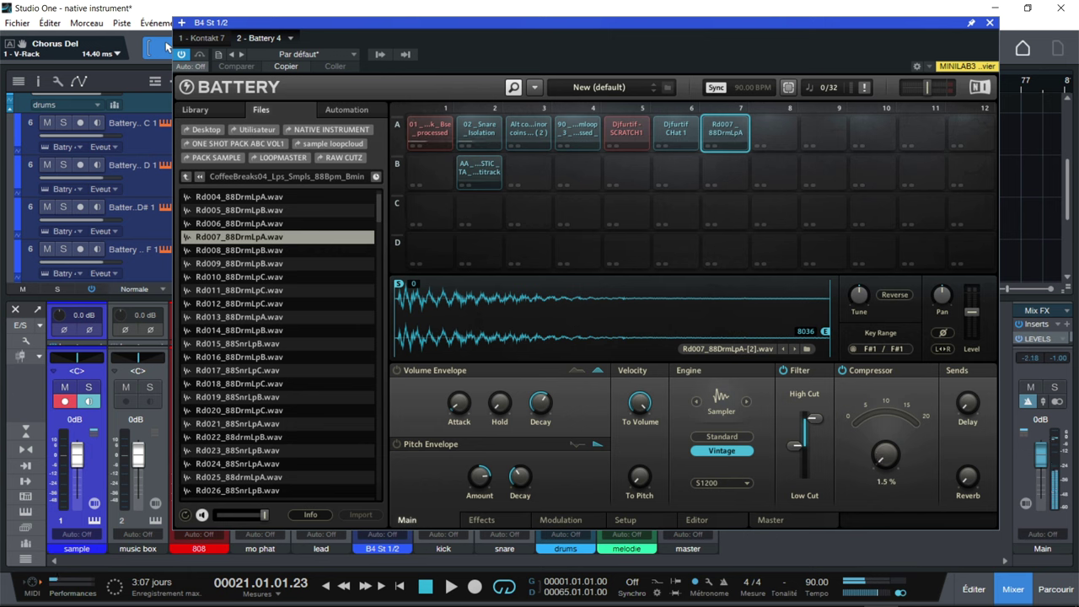
click(721, 139)
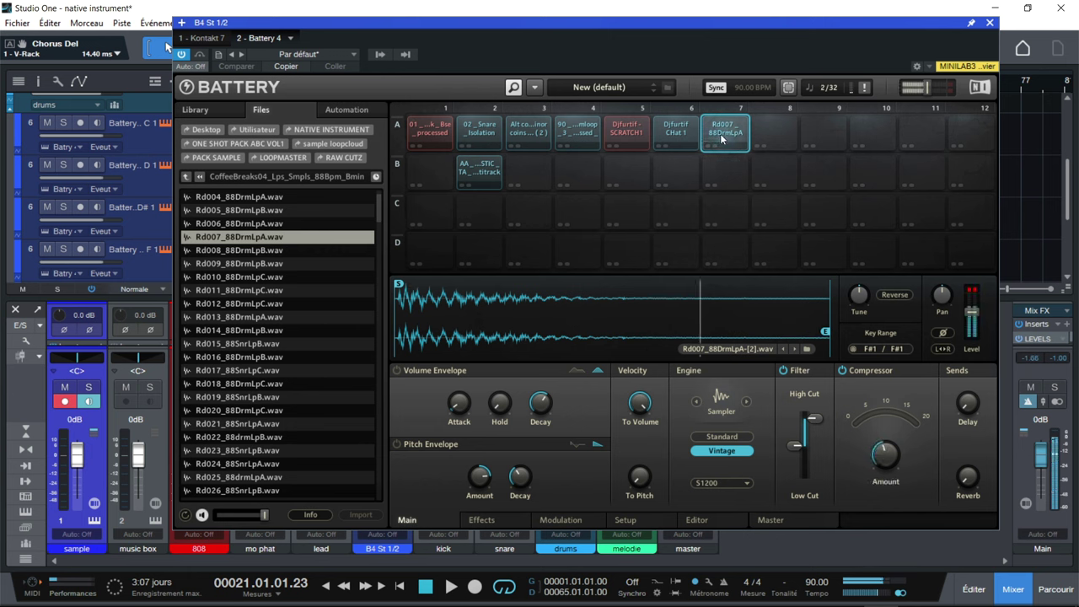
- Lower the low cut of cell A7's filter slightly and audition the cell several times
mouse_move(812, 418)
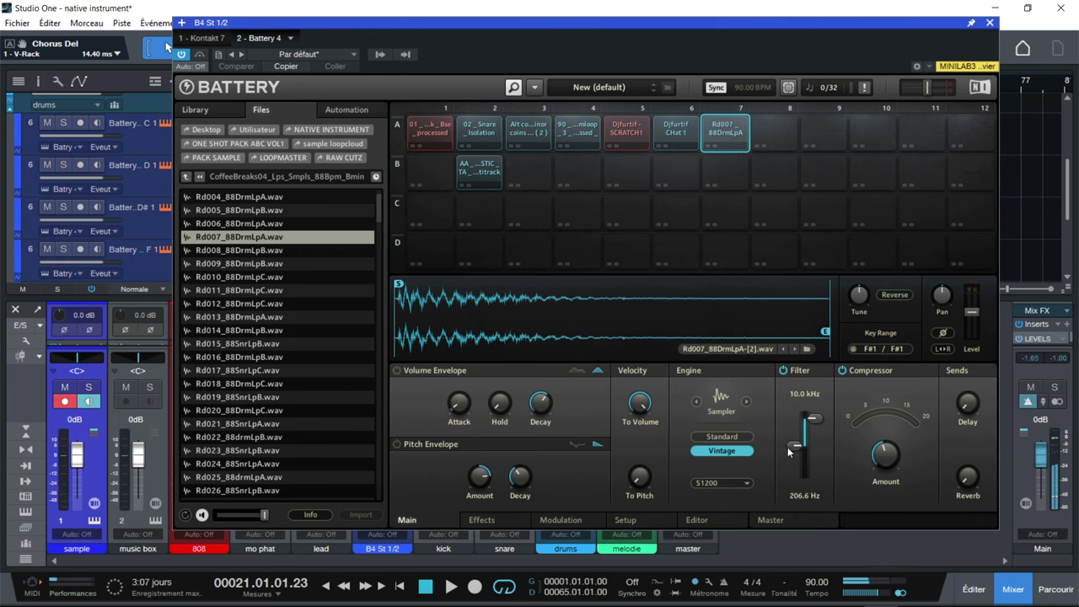
click(714, 136)
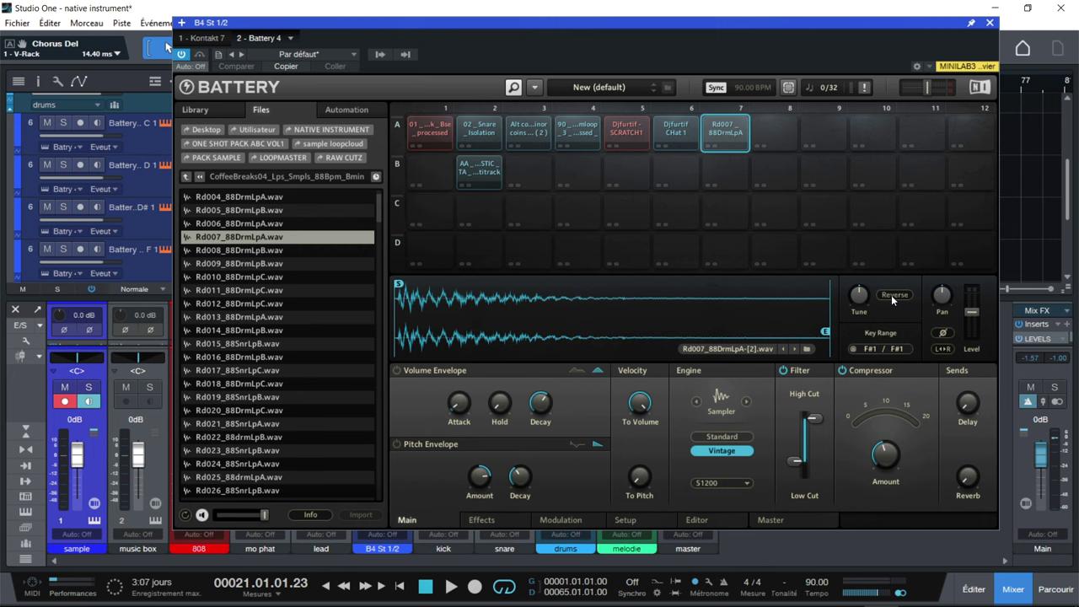
click(721, 144)
click(722, 144)
- Show cell A7's effects and set its filter/EQ to Solid G-EQ
click(507, 519)
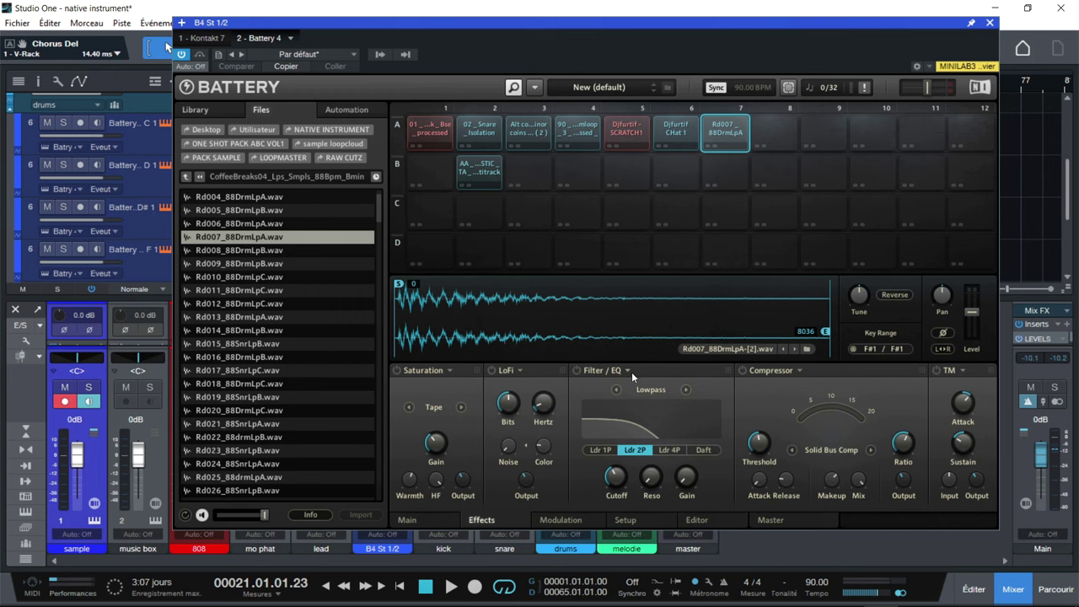
click(655, 390)
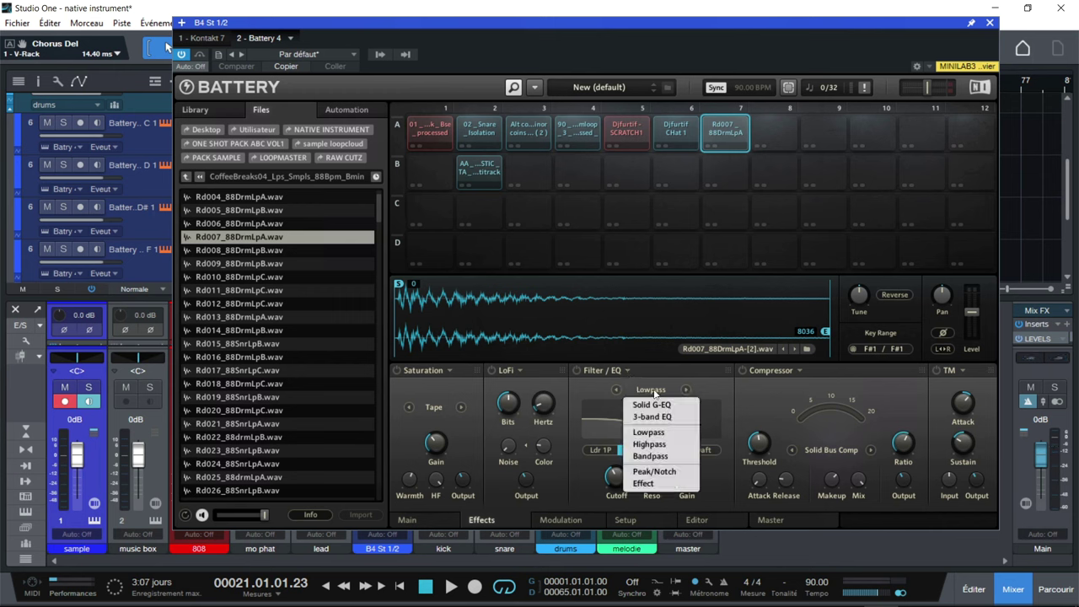
click(656, 406)
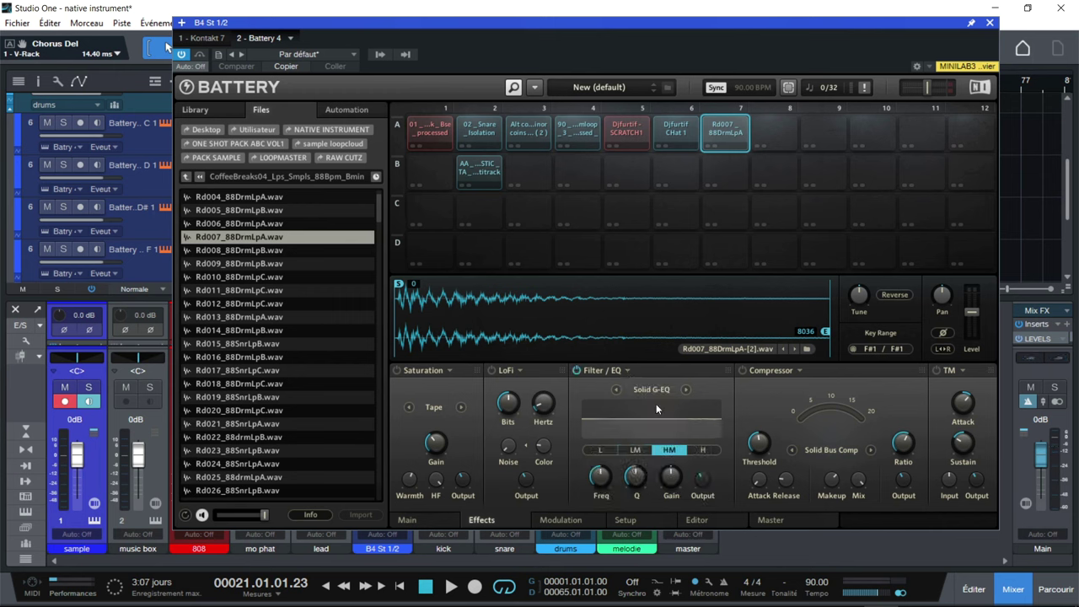
- Try the 3-band EQ and Effect filter types, stepping Effect through Frm 2, Vow A and Vow B, with Vow B's cutoff at 46.5 Hz
click(649, 390)
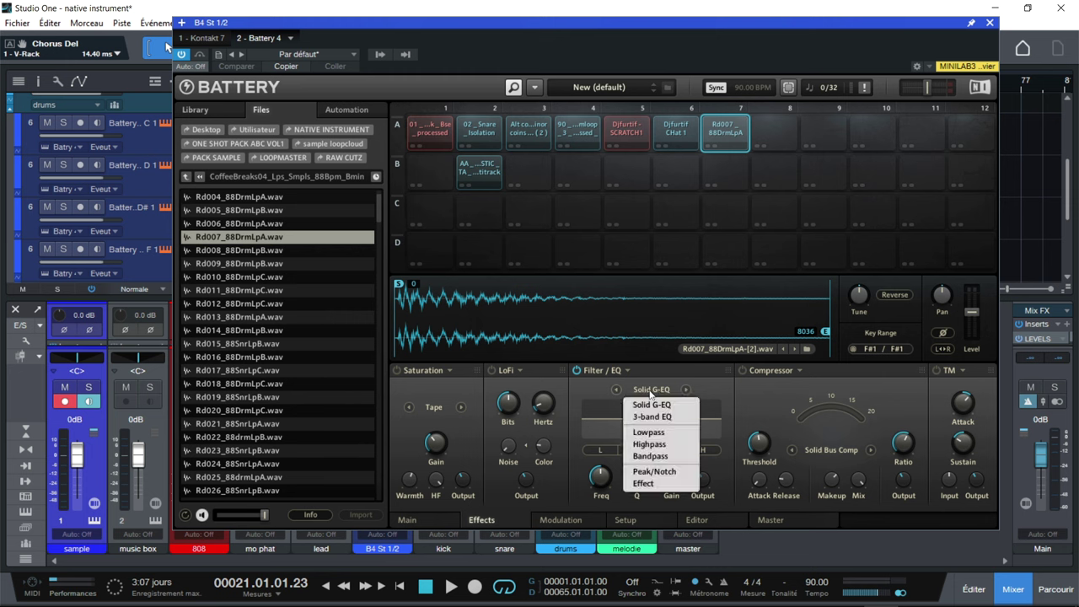
click(652, 417)
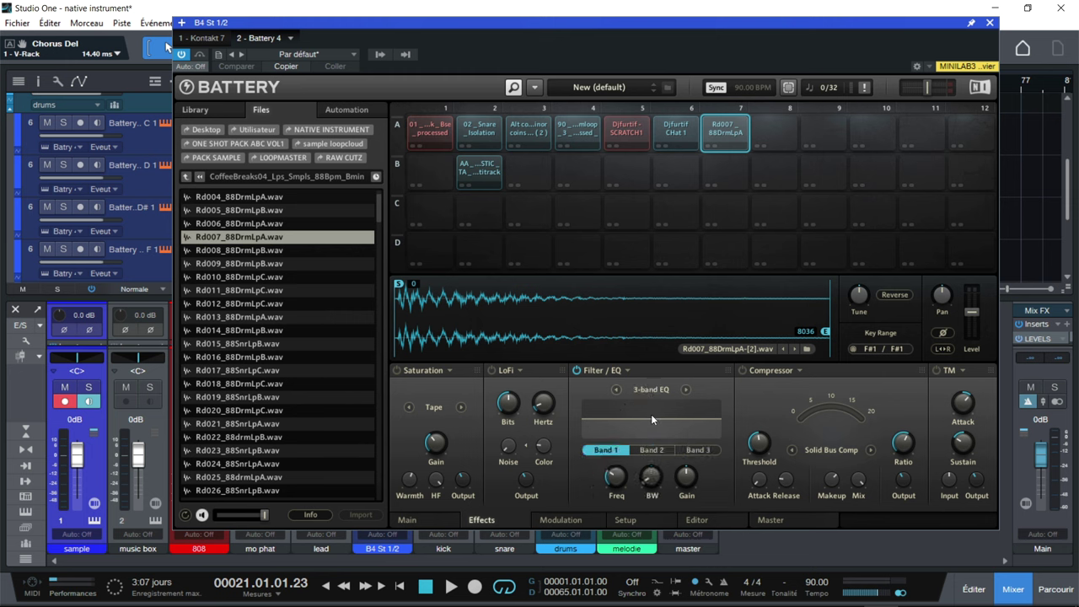
click(654, 388)
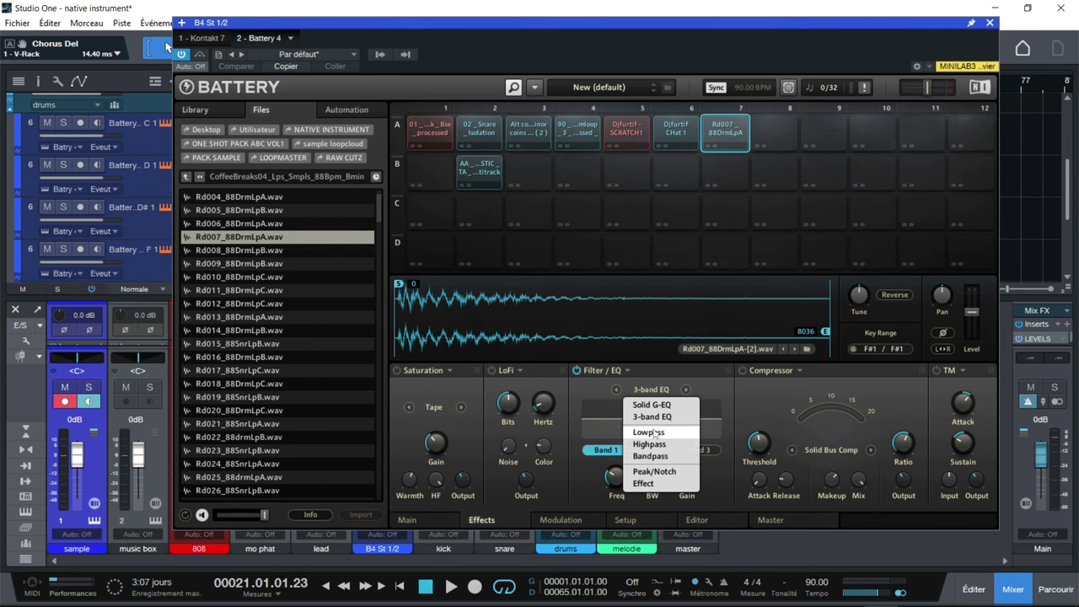
click(656, 489)
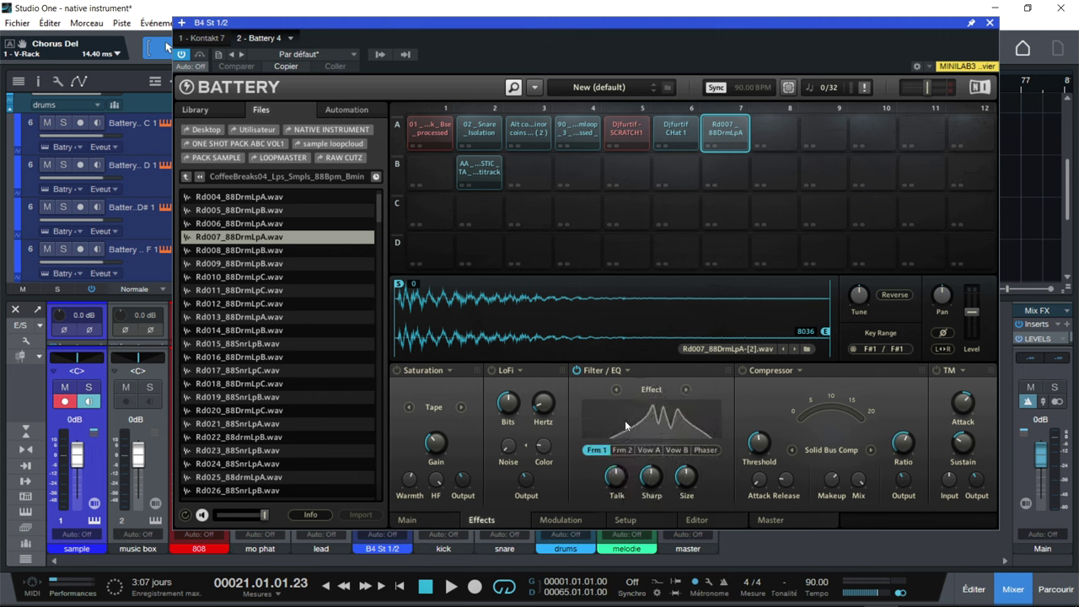
click(621, 450)
click(644, 451)
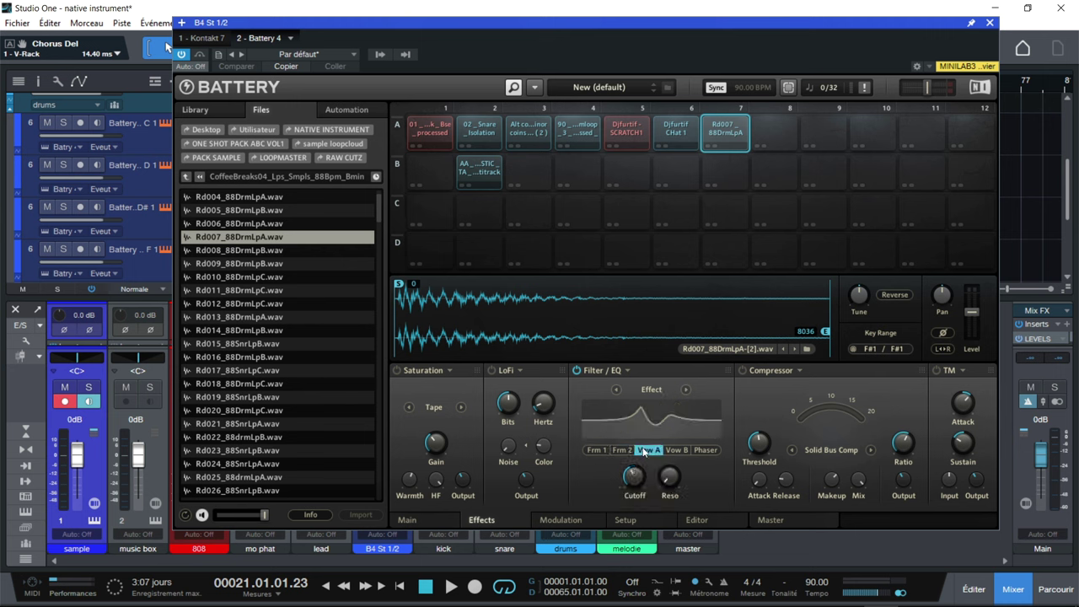
click(677, 451)
mouse_move(672, 483)
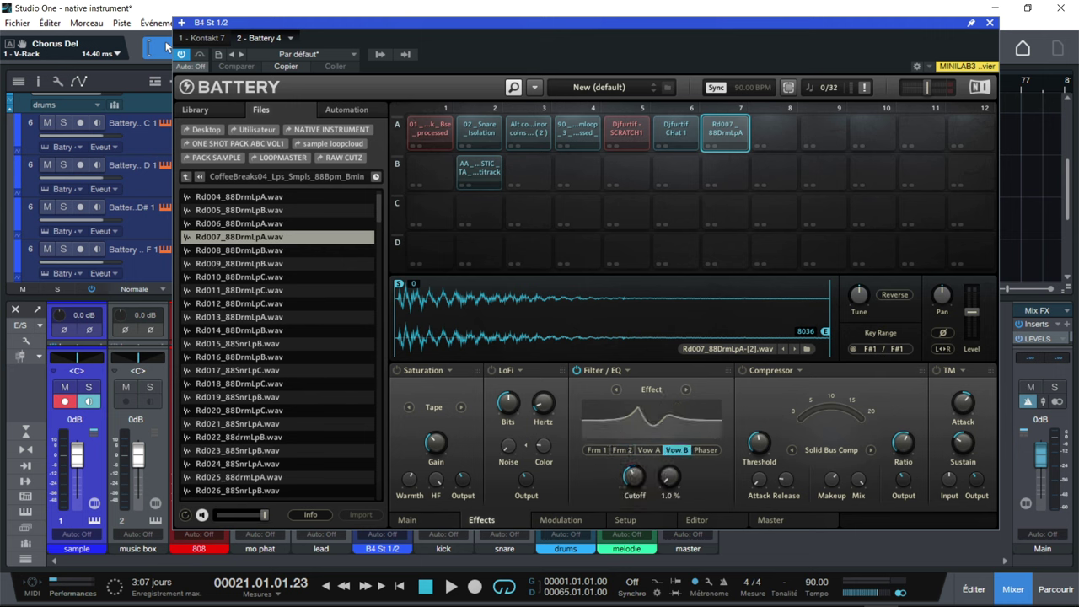
drag(668, 479, 634, 480)
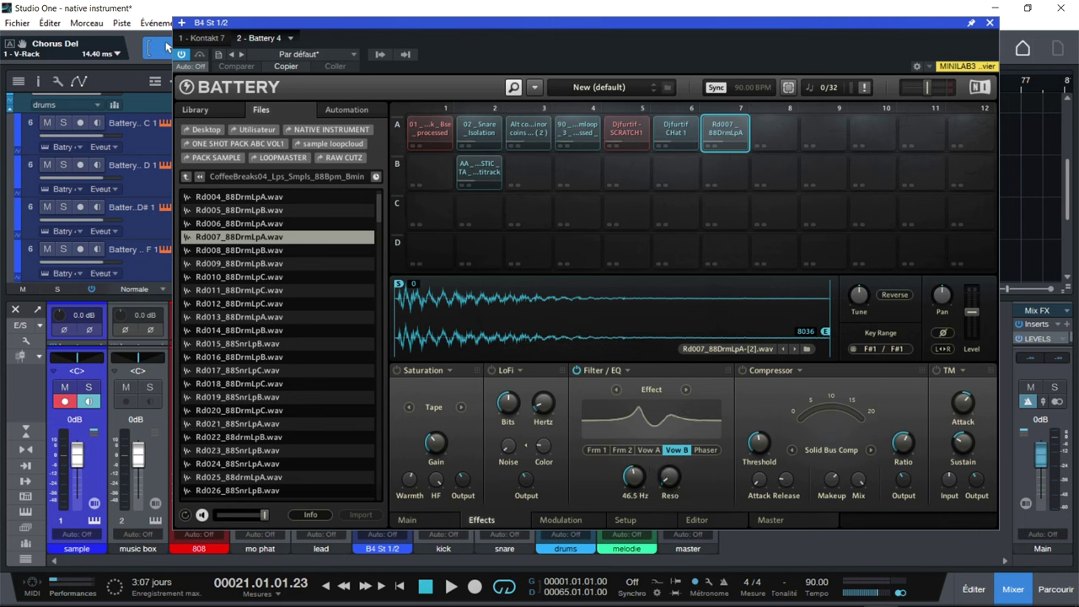
- Return the filter/EQ to Solid G-EQ, raise the HM band's frequency, Q and gain, and audition cell A7
click(652, 388)
click(657, 402)
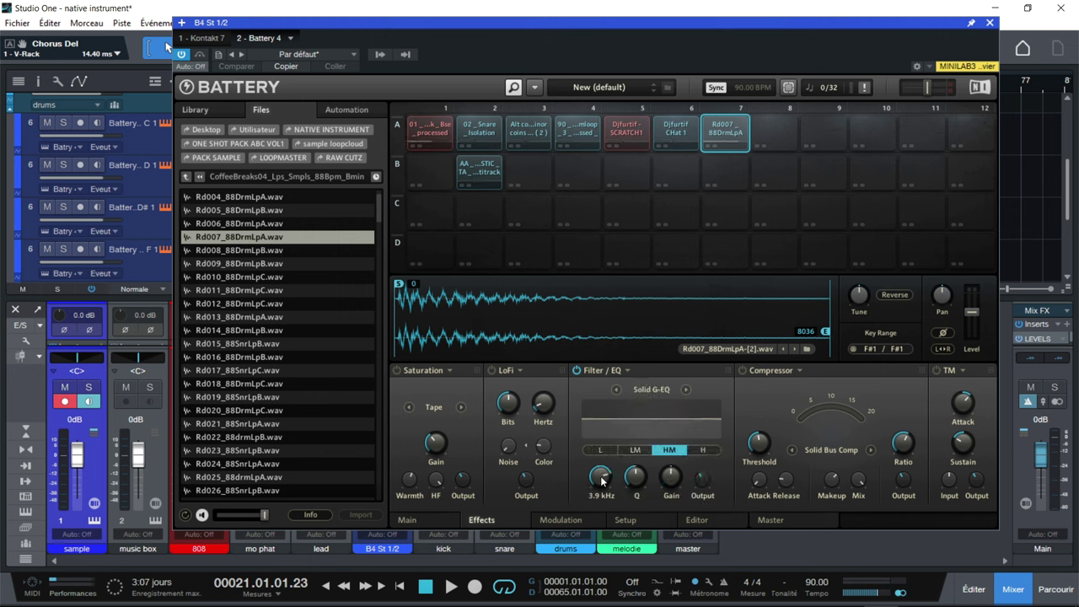
mouse_move(672, 479)
mouse_down()
mouse_move(679, 472)
mouse_move(652, 485)
mouse_up()
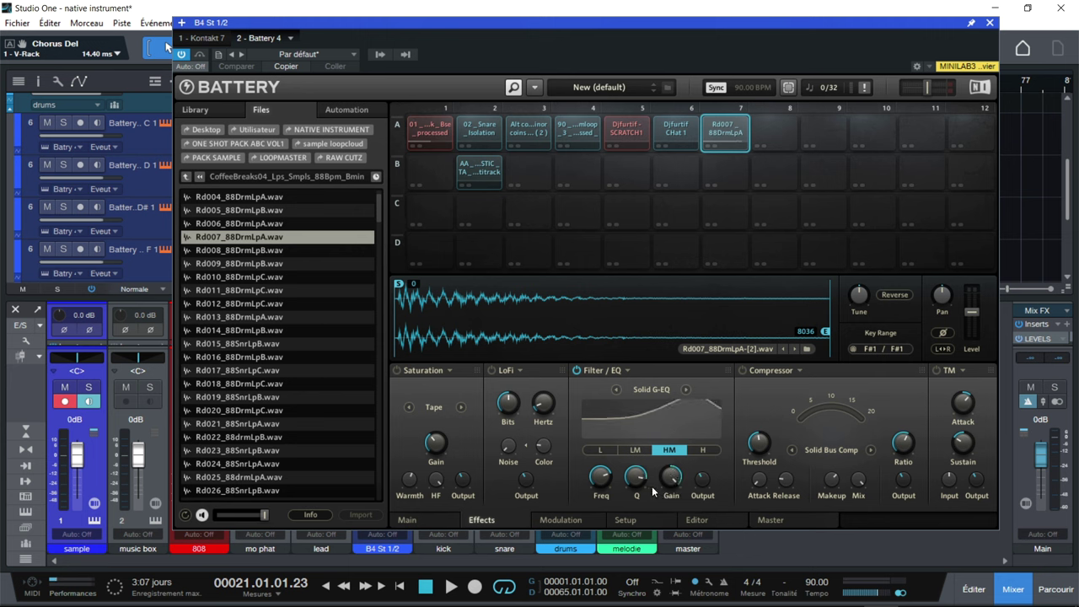
click(722, 128)
- Try a 14.2 dB cut in the HM band, set its gain to 6.6 dB, and audition cell A7
mouse_move(670, 477)
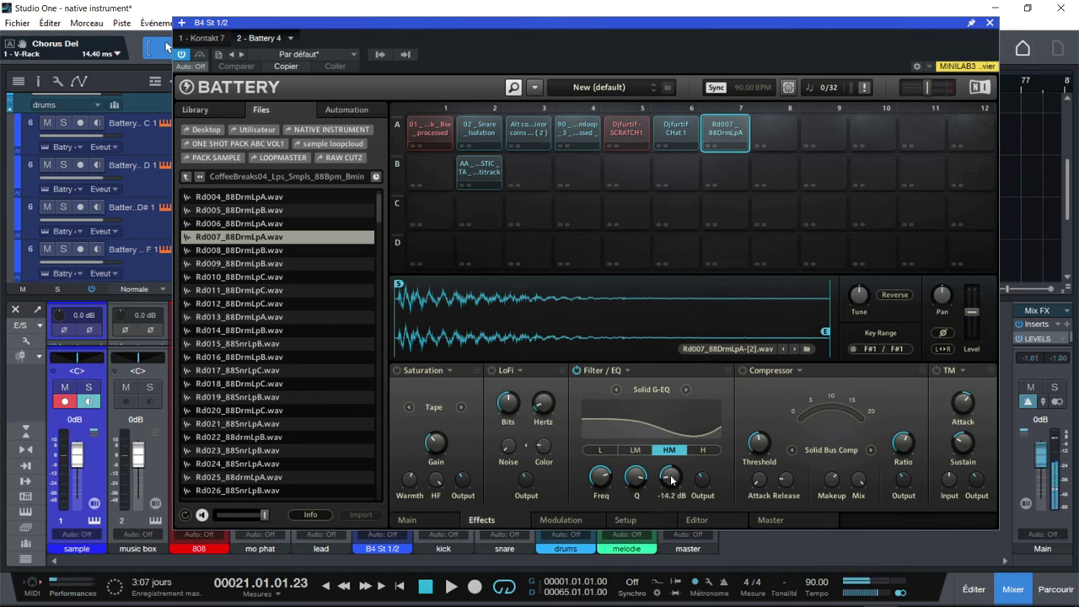
drag(670, 477, 672, 460)
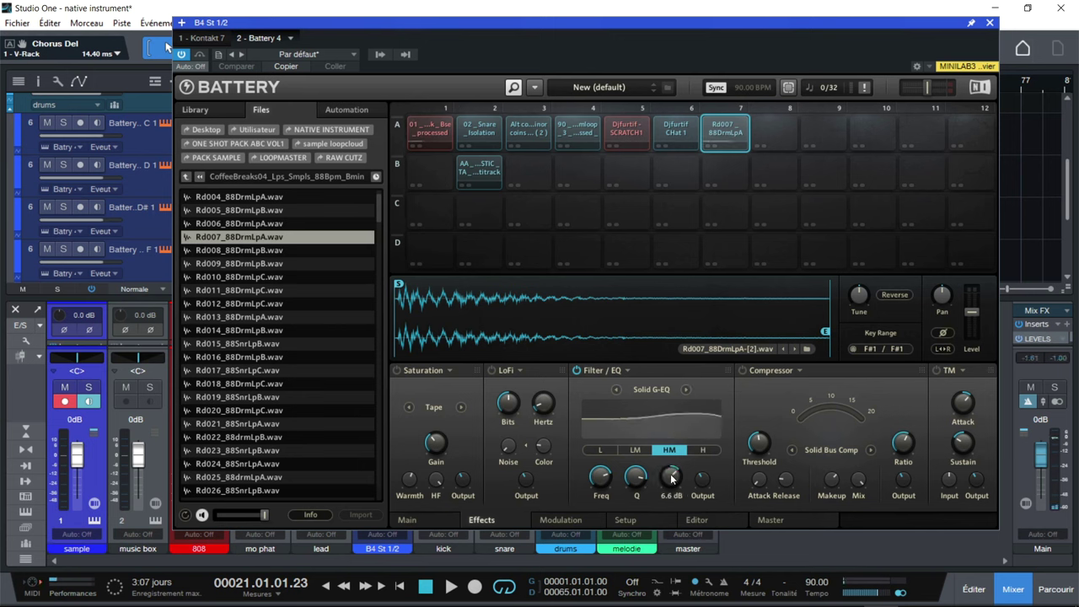
click(726, 131)
click(726, 131)
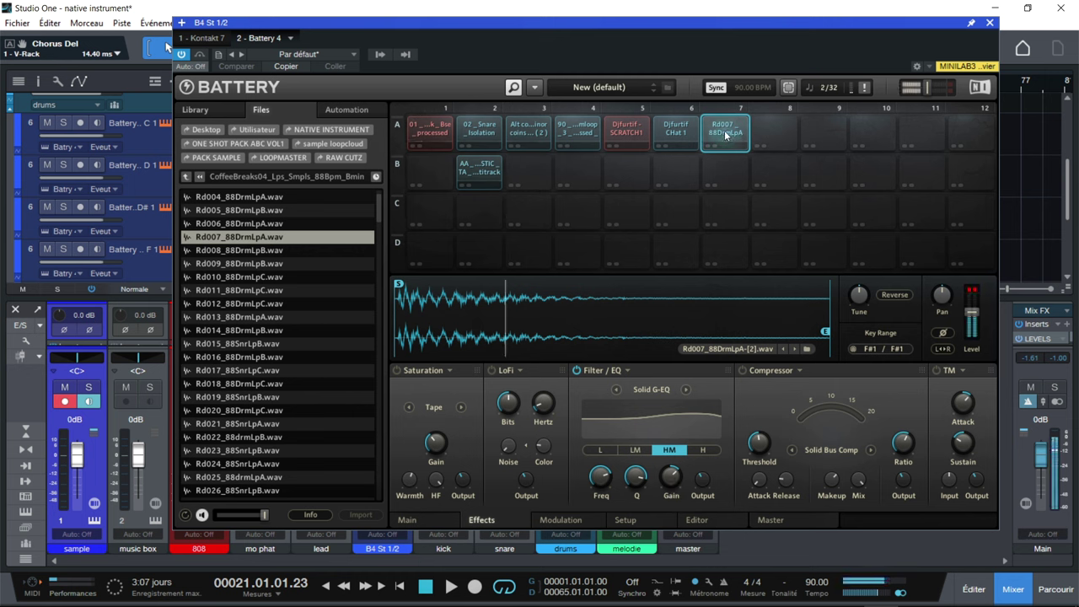
- Enable cell A7's effects compressor, try its Pro mode, return it to Solid Bus Comp, and audition the cell
click(742, 370)
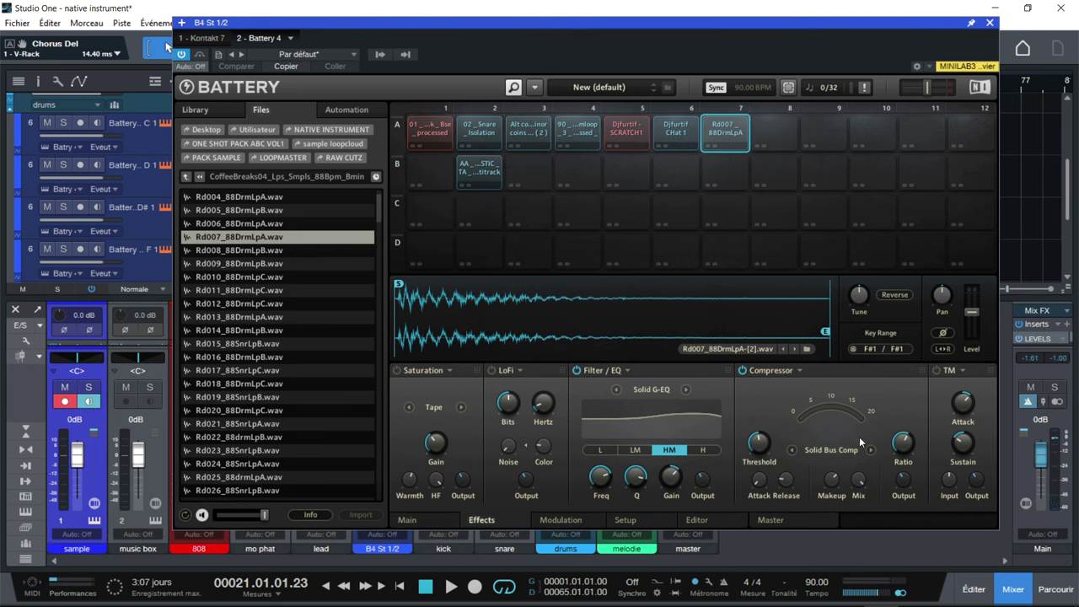
click(831, 448)
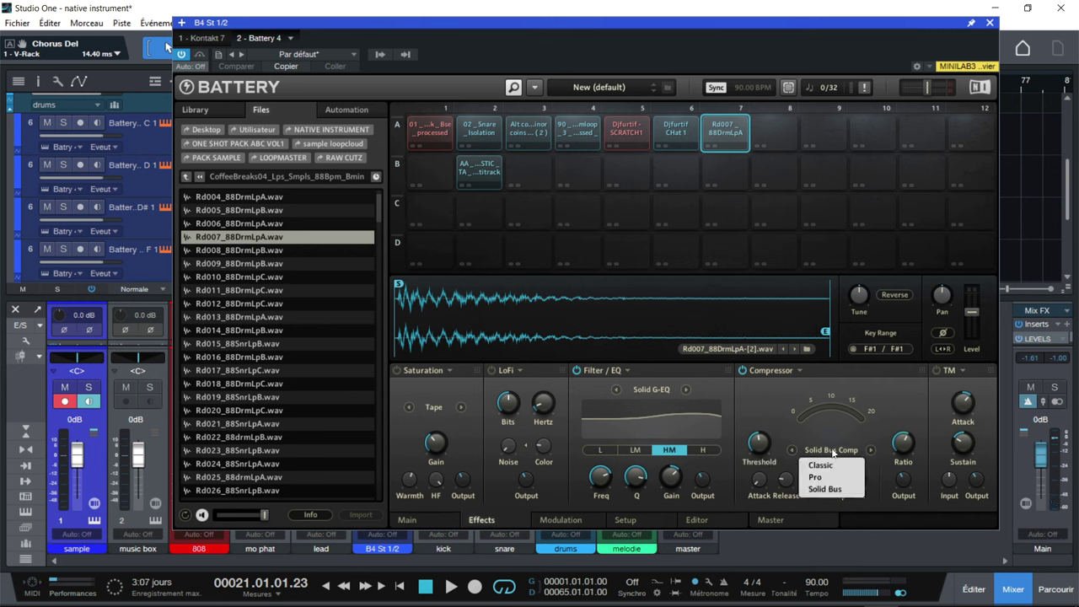
click(815, 477)
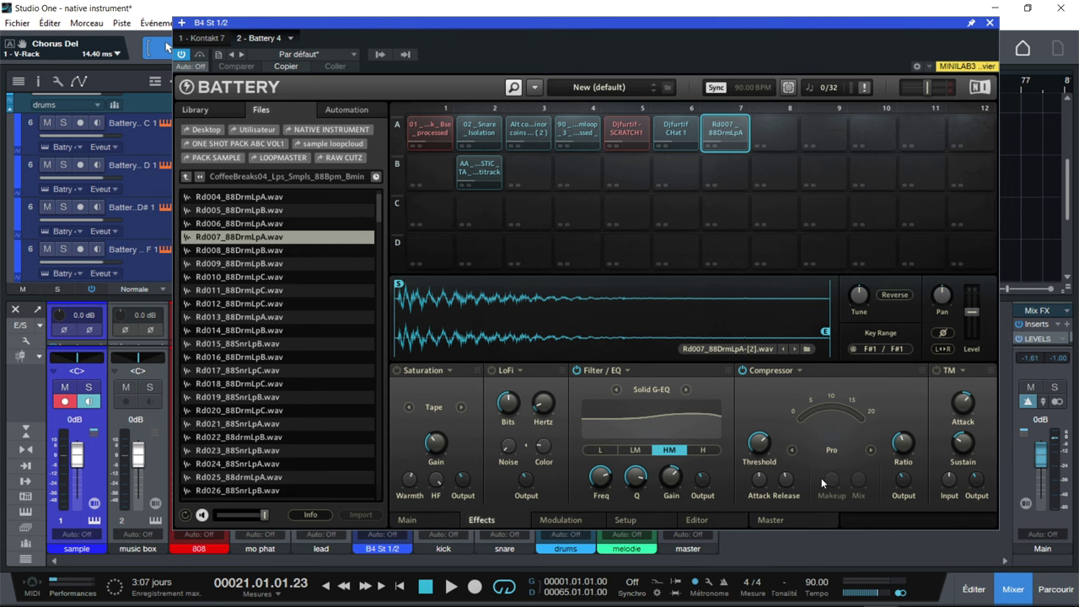
click(830, 450)
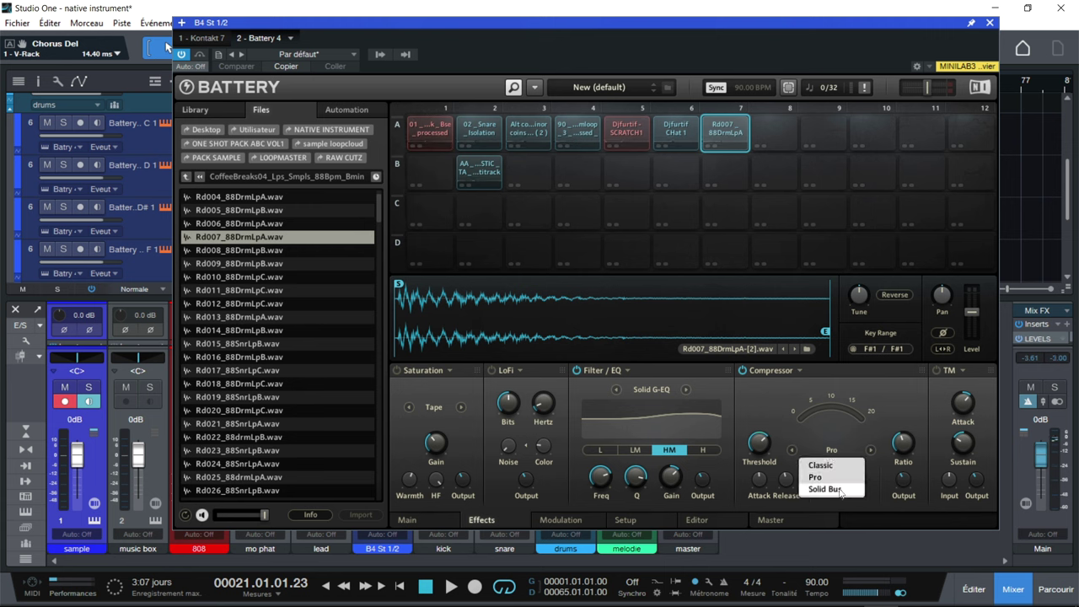
click(824, 489)
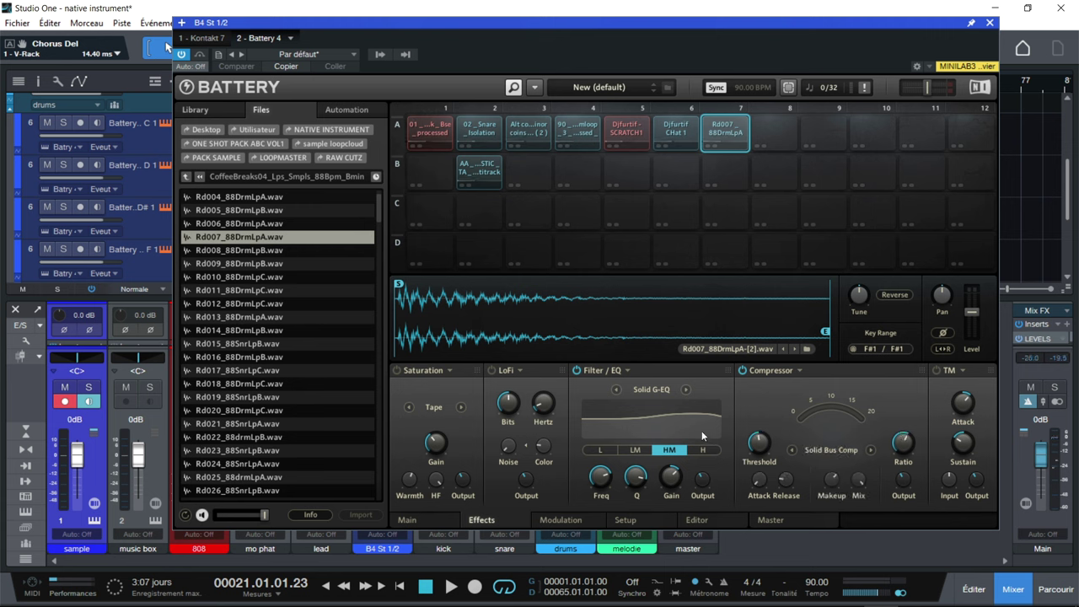
click(730, 131)
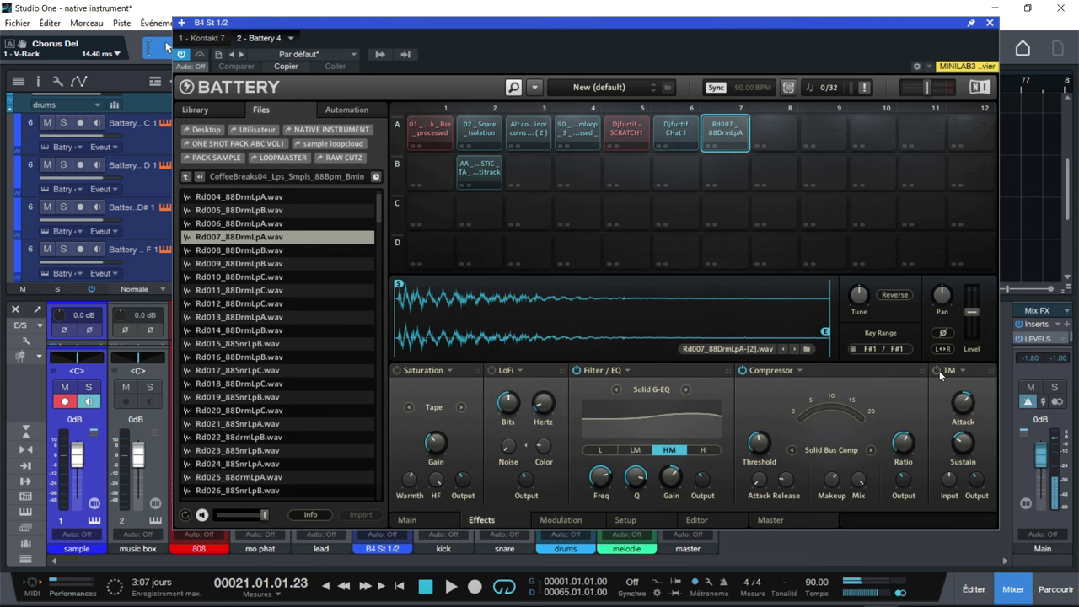
- Enable the TM effect, try its sustain at 58.0%, and audition cell A7 while shaping the transients
mouse_move(968, 416)
mouse_move(970, 447)
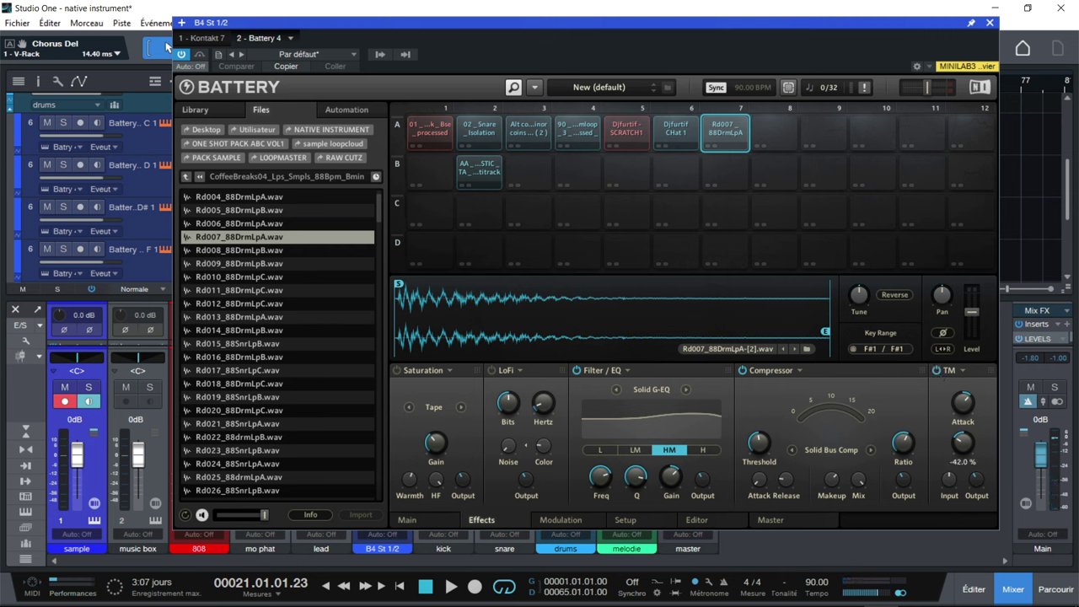
drag(961, 442, 965, 451)
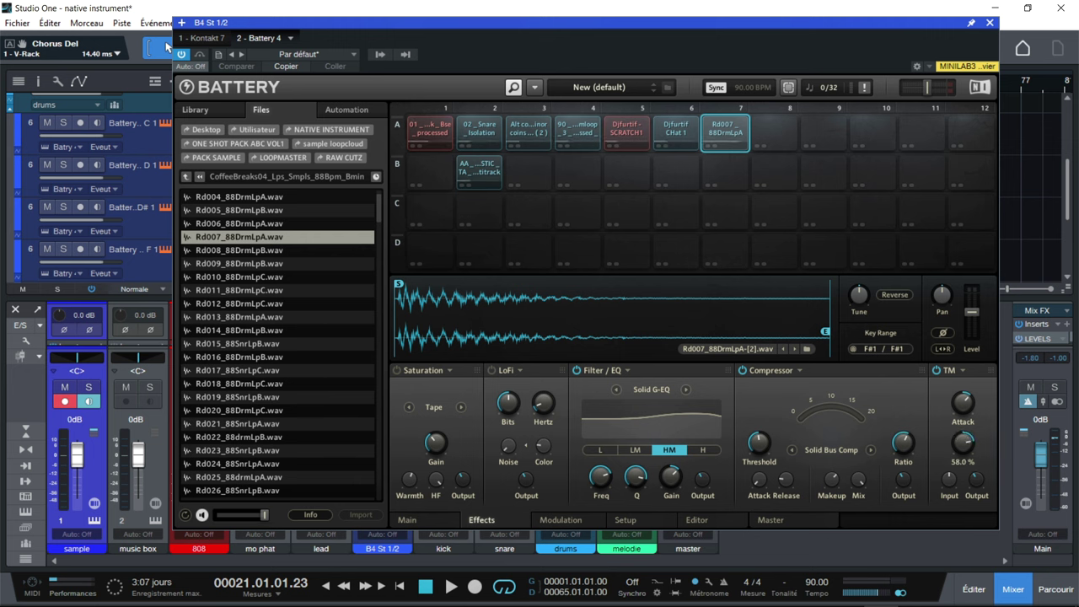
mouse_move(966, 409)
click(735, 139)
click(735, 139)
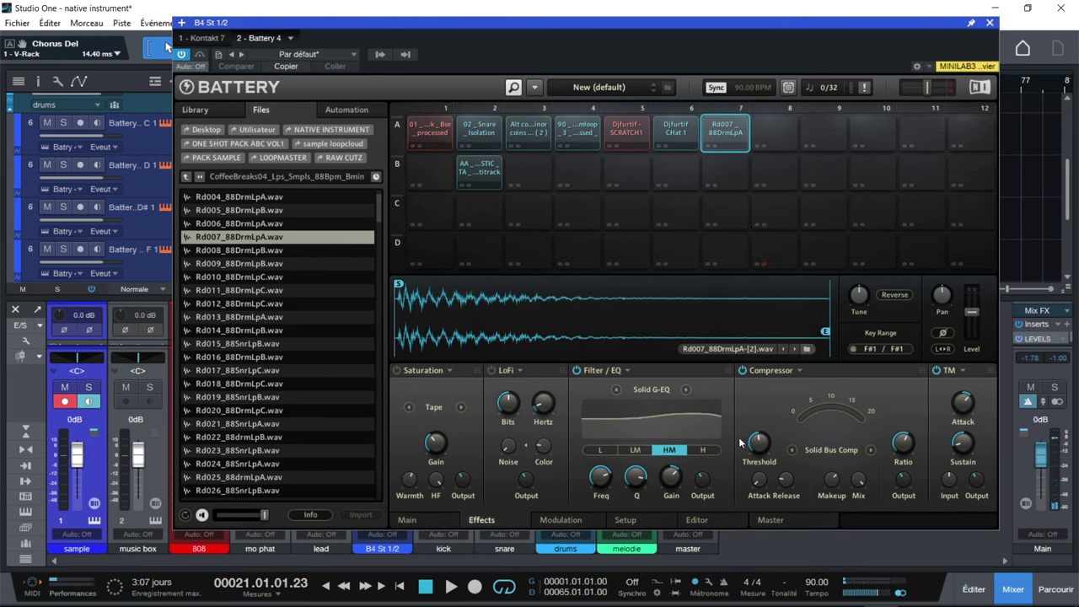
- Show the modulation settings and examine cell A6's LFO 1 to Pan routing and both banks of modulation slots
click(577, 521)
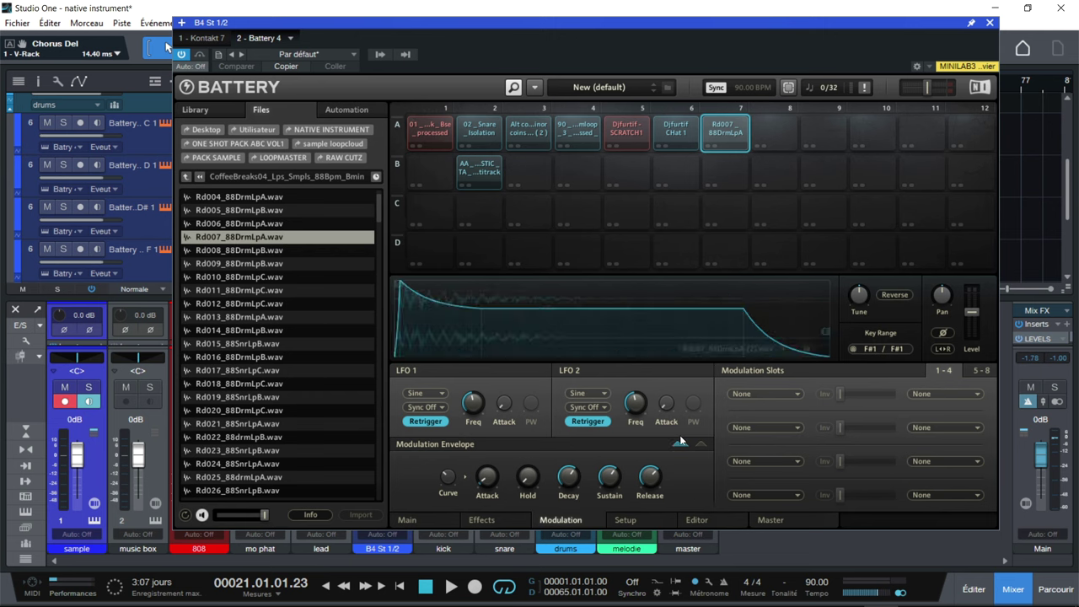
click(665, 132)
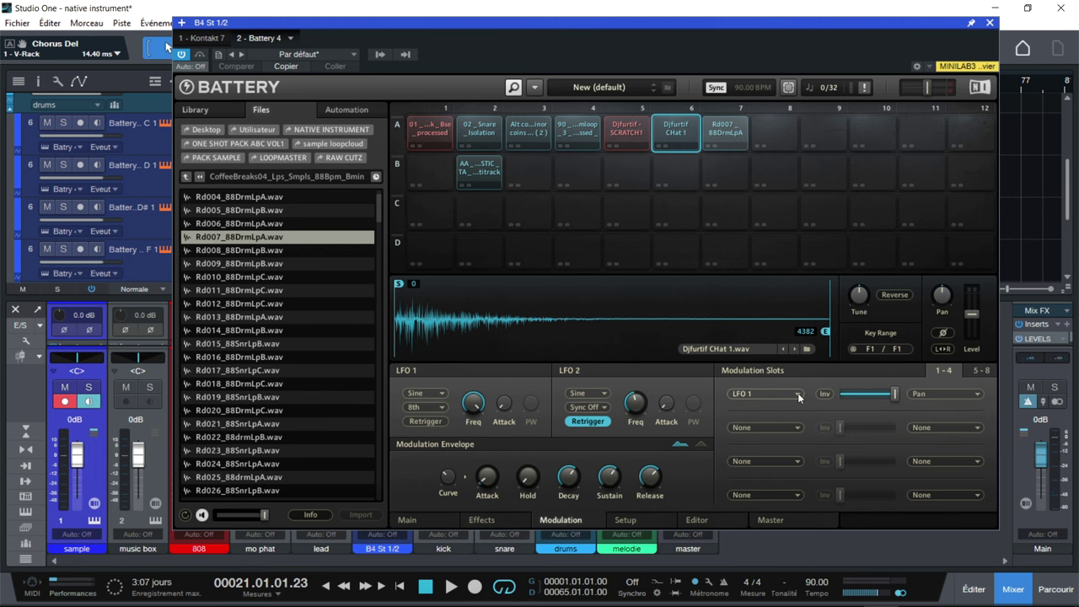
mouse_move(455, 410)
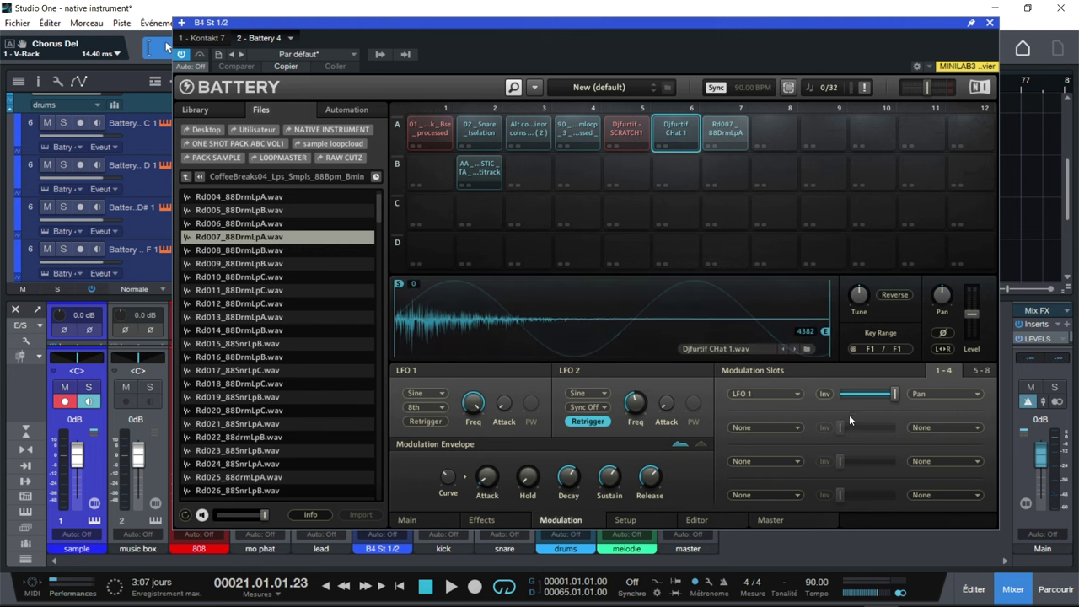
click(981, 370)
click(937, 374)
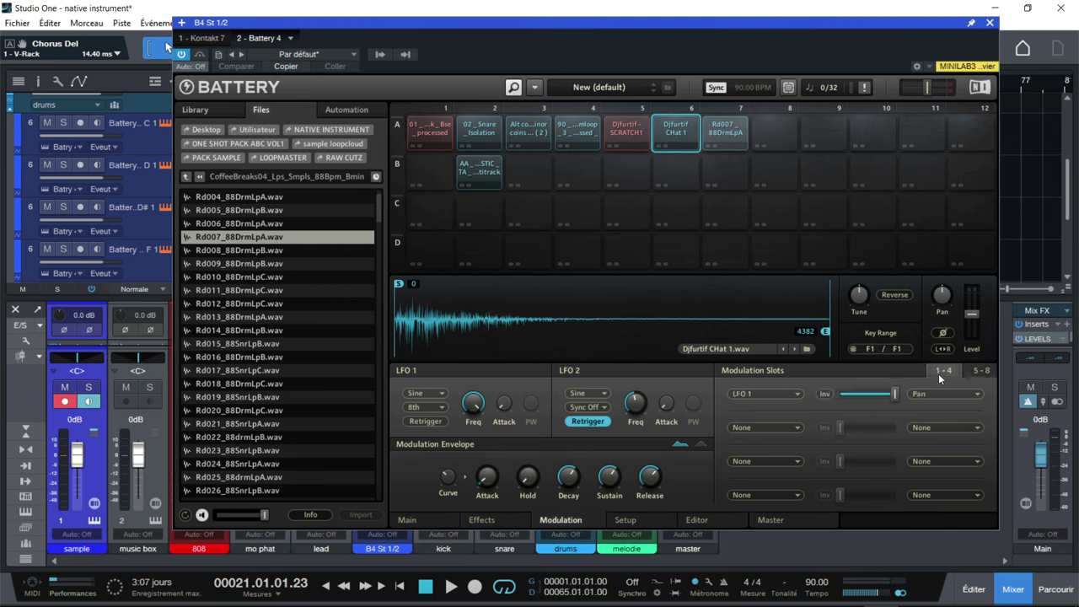
- Examine cell A6's modulation slots 5-8, its Setup options including Articulation, MIDI Echo and Humanize, and its sample editor
click(981, 371)
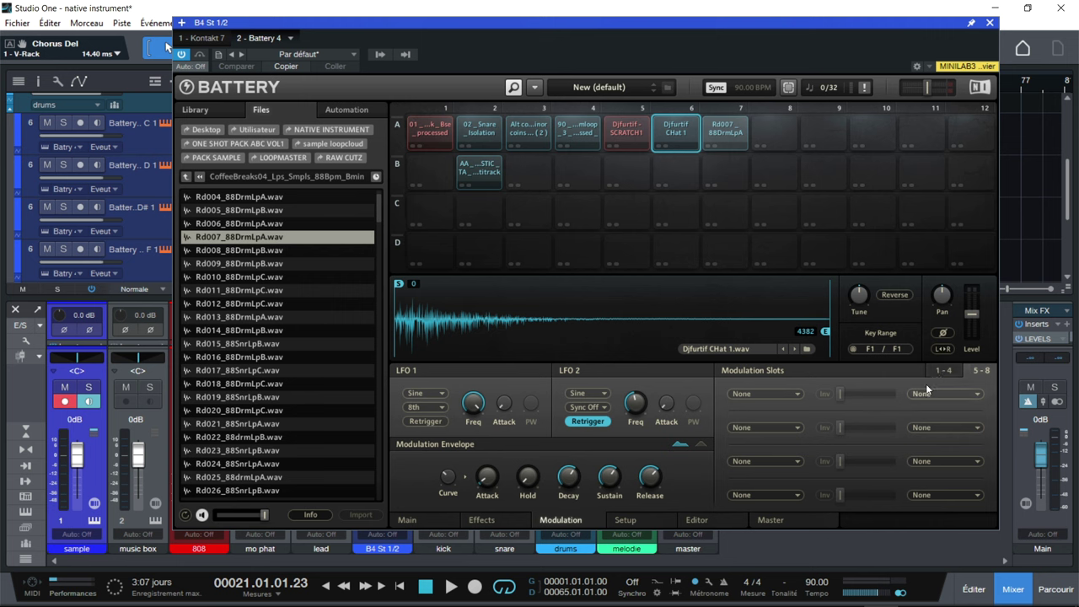
click(941, 371)
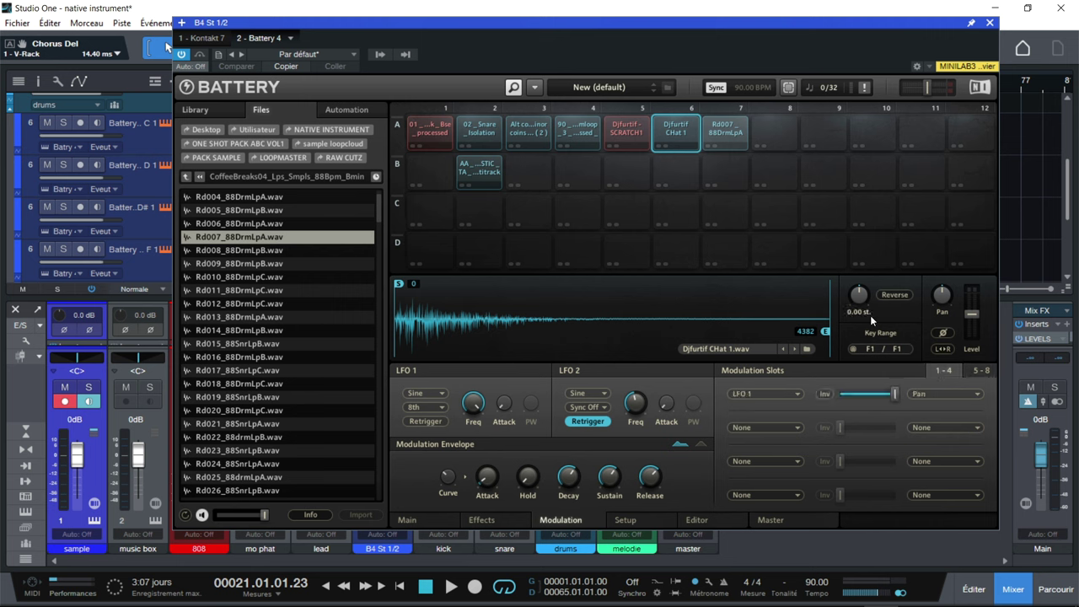
click(655, 520)
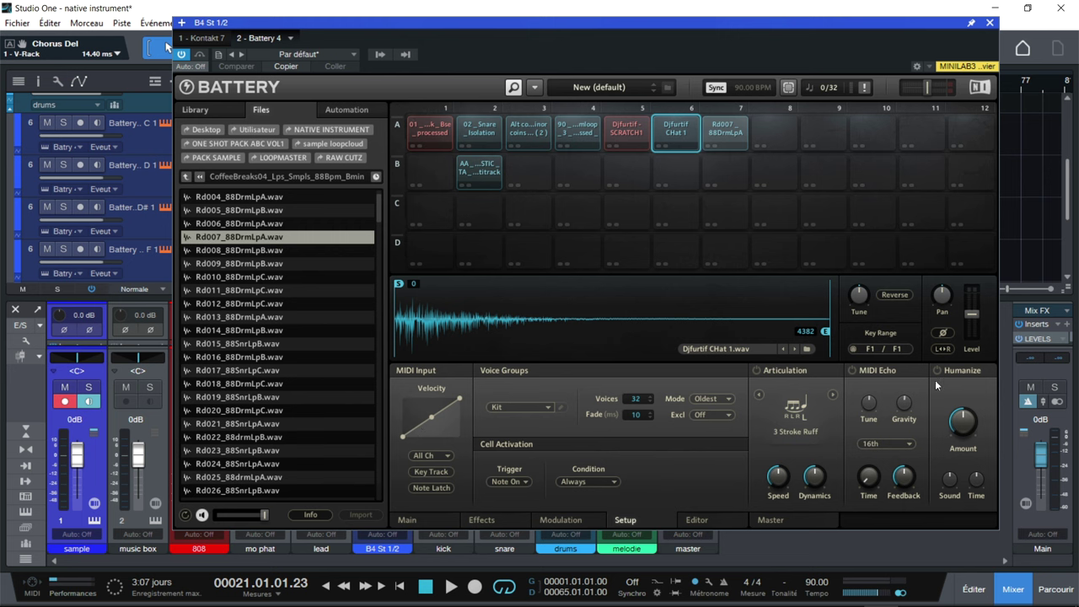
mouse_move(956, 431)
click(697, 520)
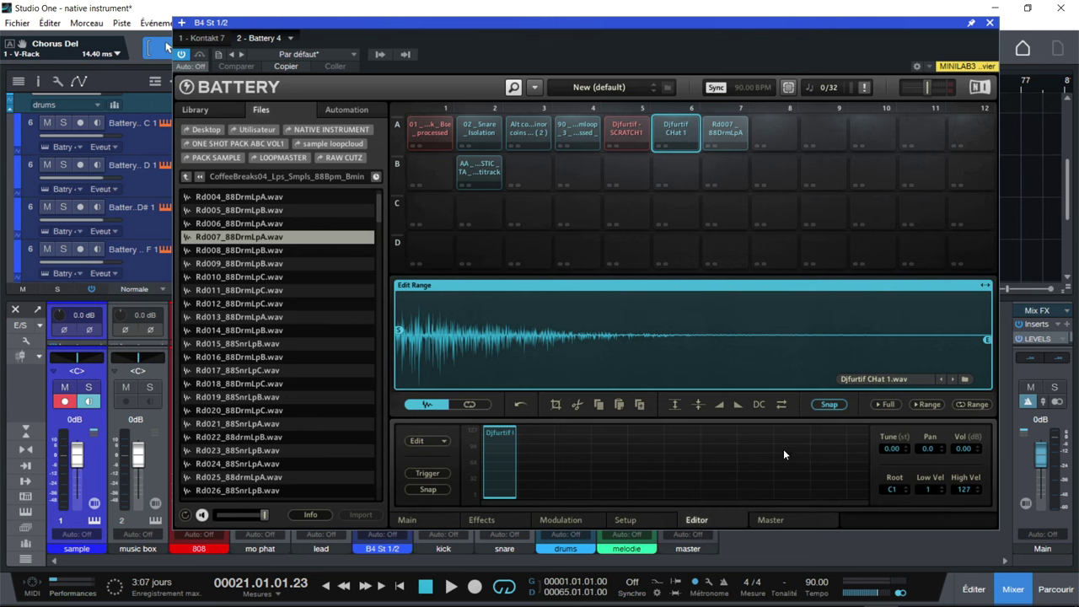
- Show Battery's master bus effects and audition the snare in cell A2 while examining the Reverb return
click(777, 521)
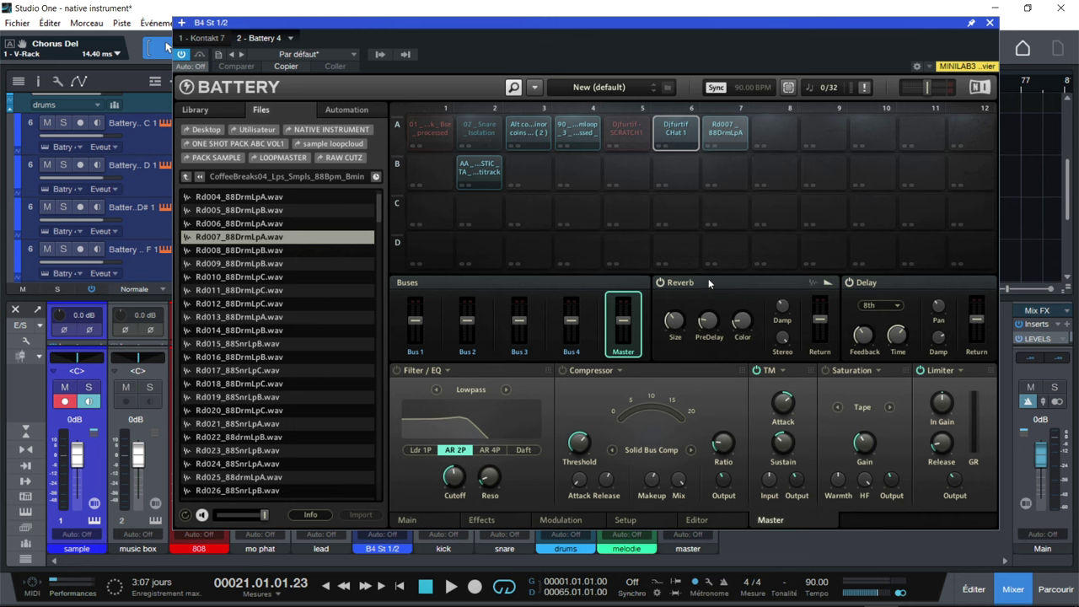
click(484, 138)
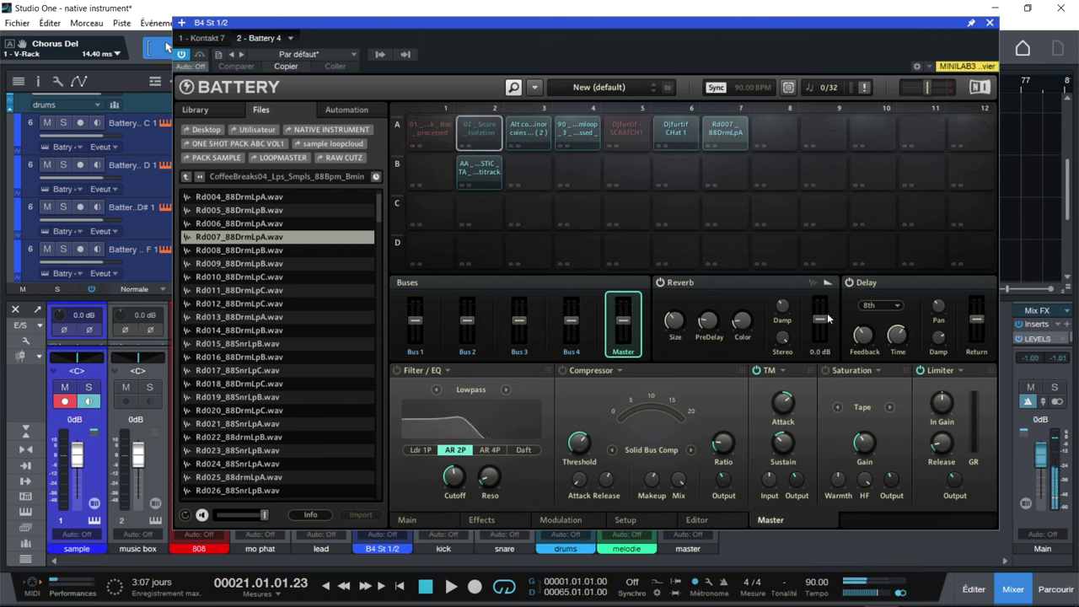
mouse_move(817, 314)
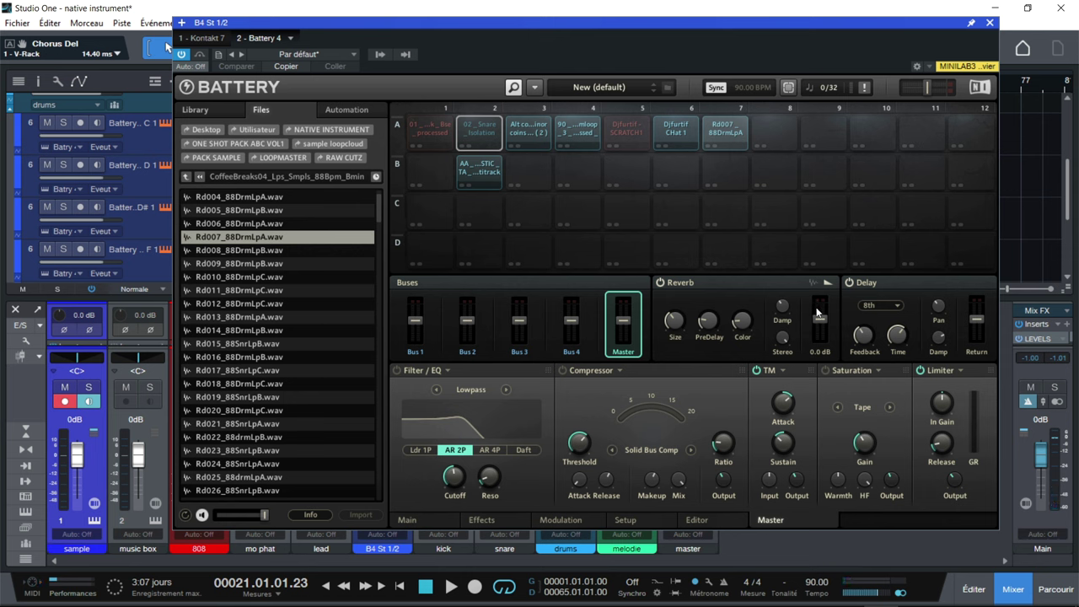
click(485, 141)
- Reorder the master effects to place Saturation between Filter / EQ and Compressor, and audition cells A2 and A1
drag(904, 366, 755, 371)
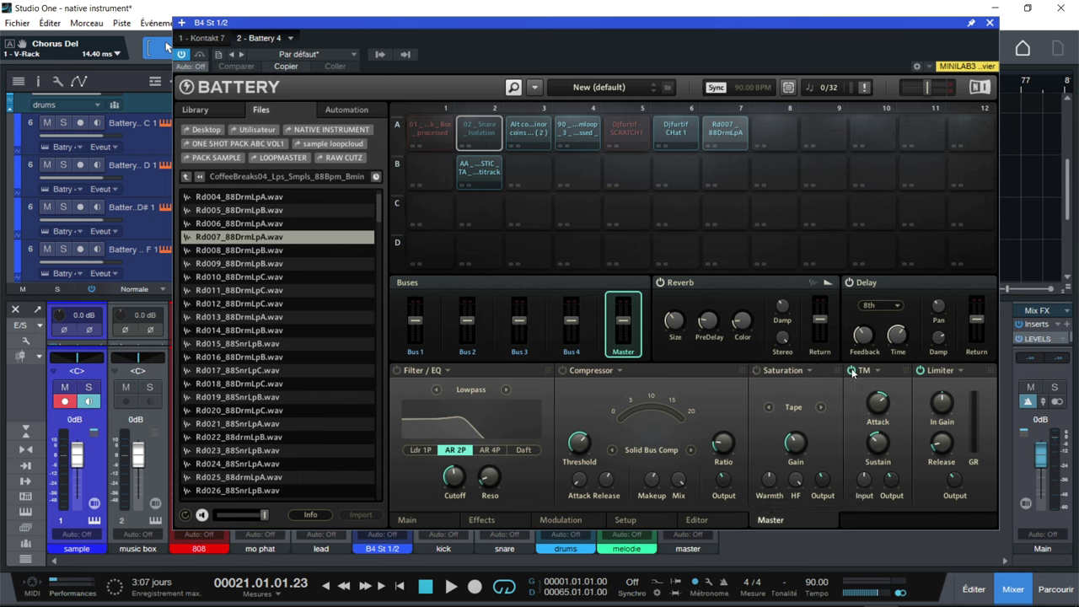
drag(839, 368, 580, 371)
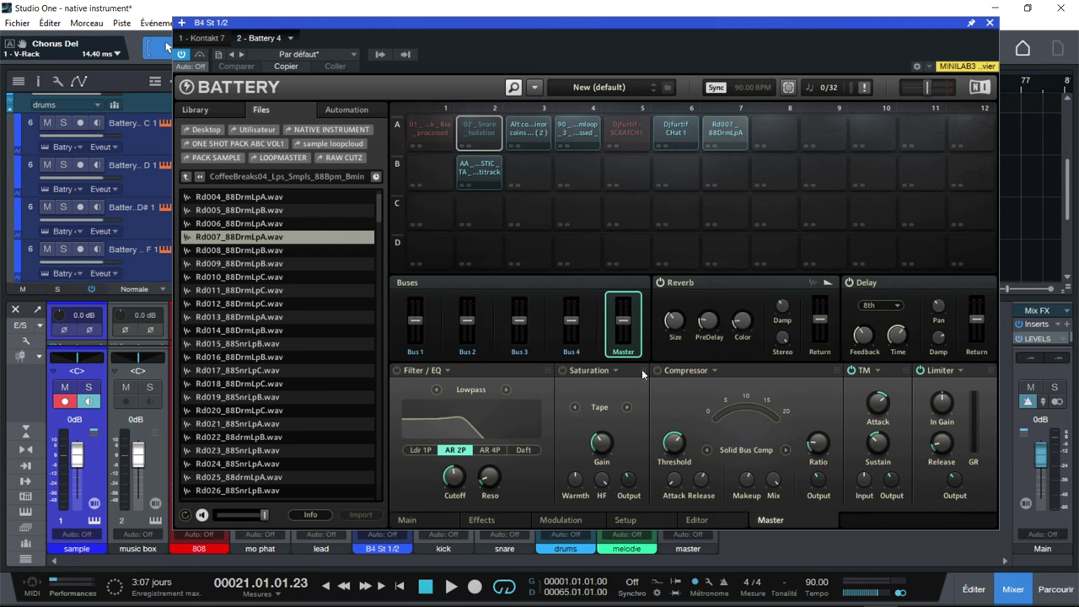
click(480, 134)
click(441, 135)
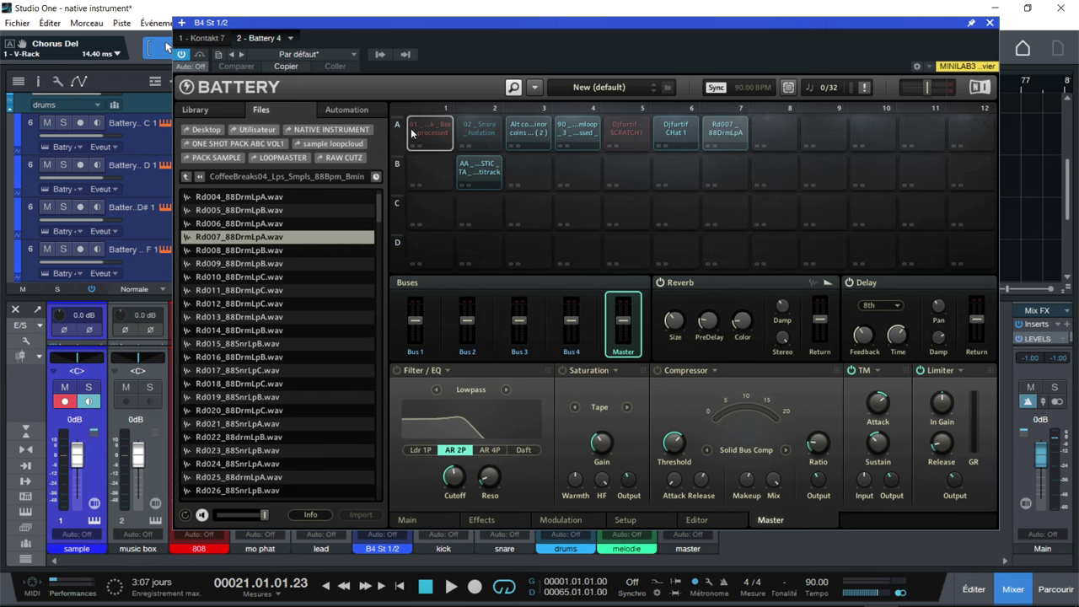
- Look over Battery's host automation list and factory kit library, and close the Battery and Kontakt windows
click(355, 110)
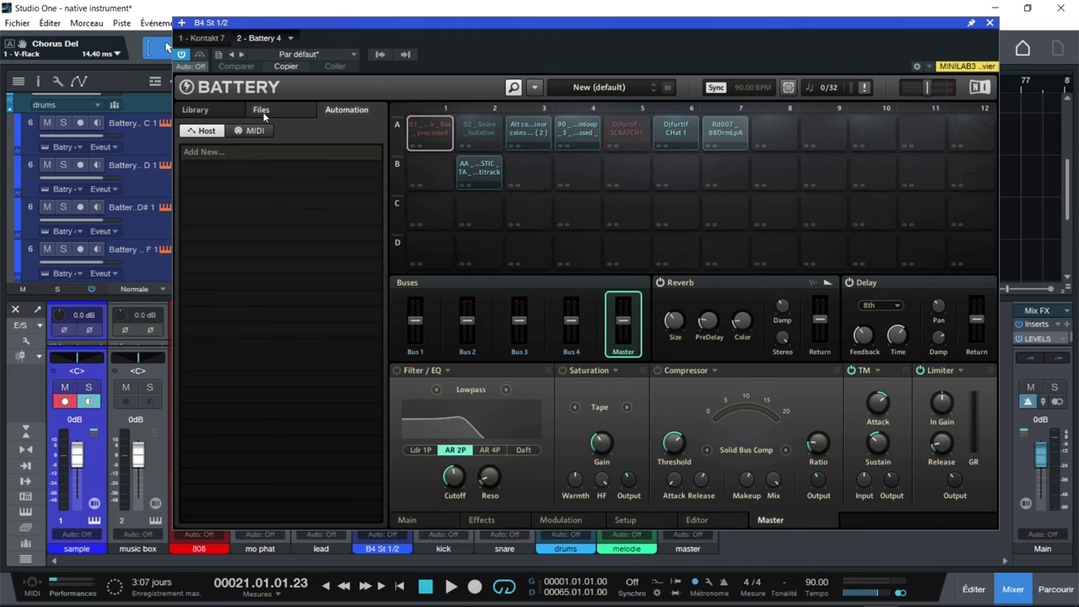
click(226, 110)
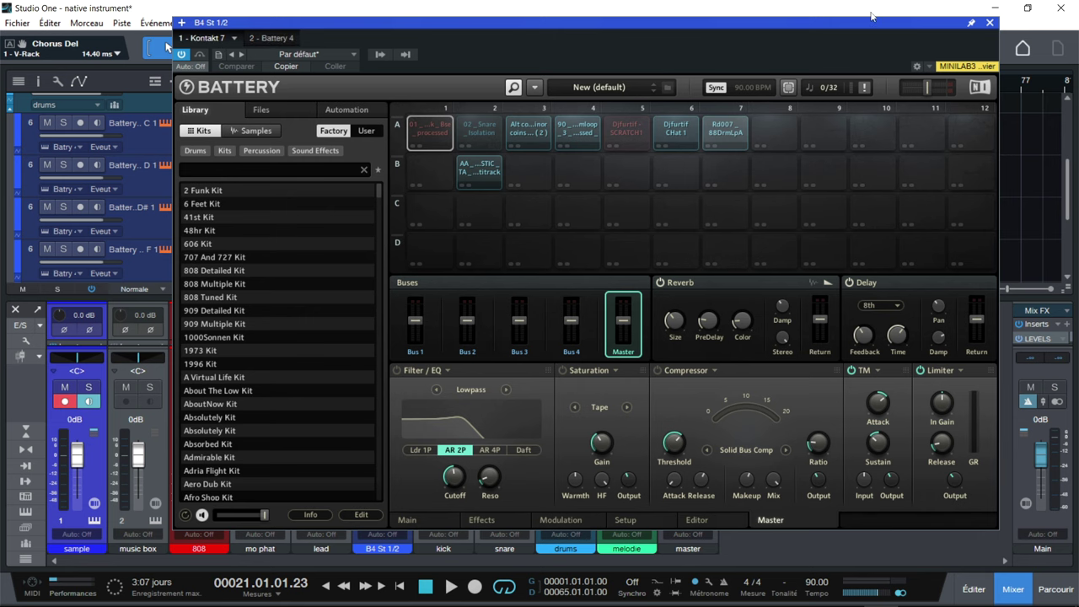
click(990, 23)
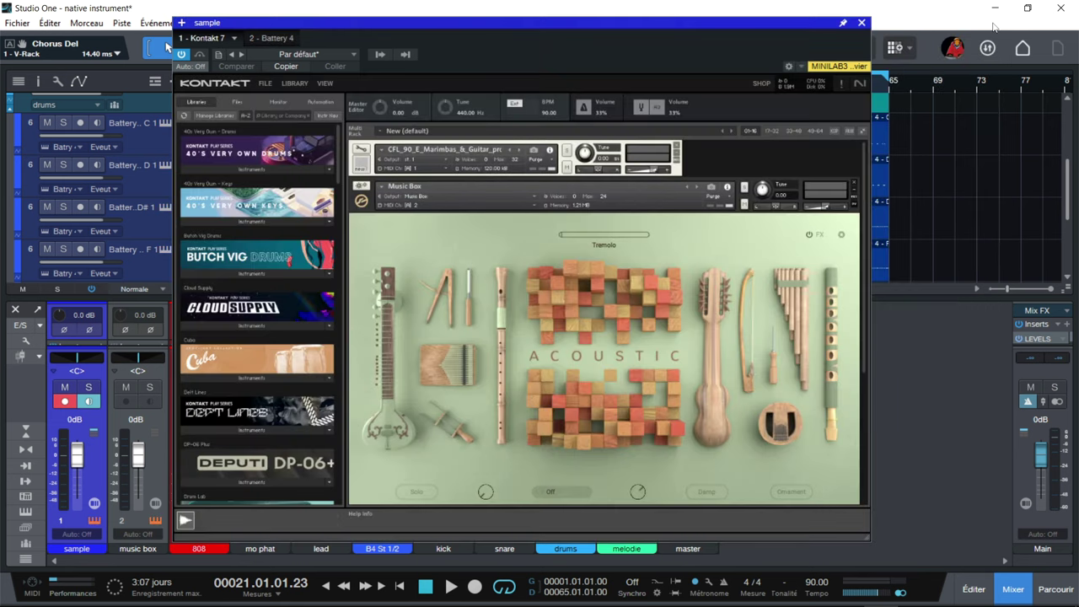
click(864, 22)
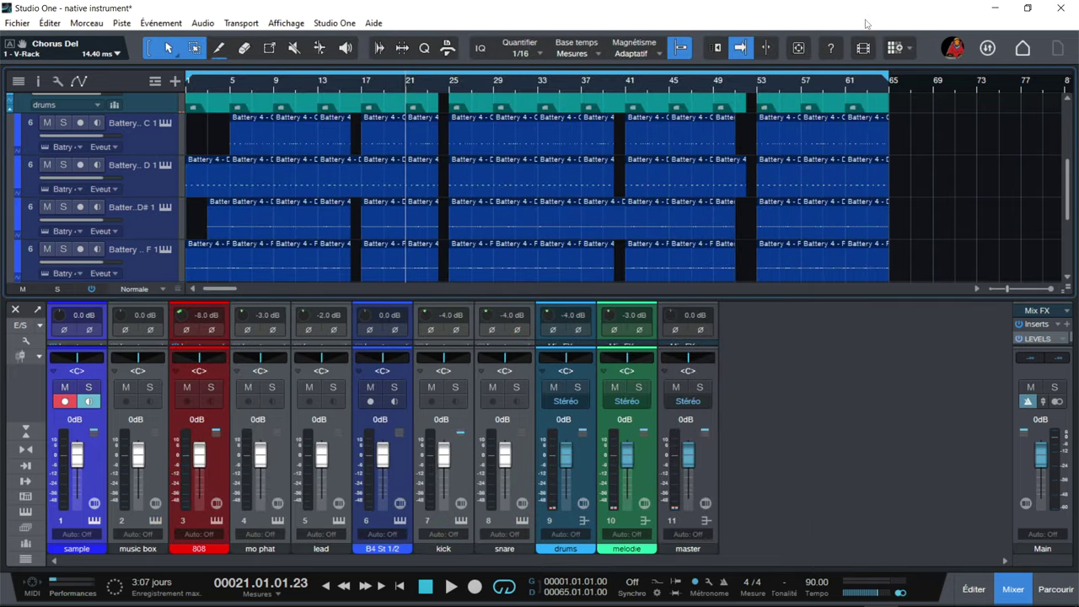
- Play the song from bar 1 and show the full arrangement without the mixer, with the melodie folder track expanded
click(273, 80)
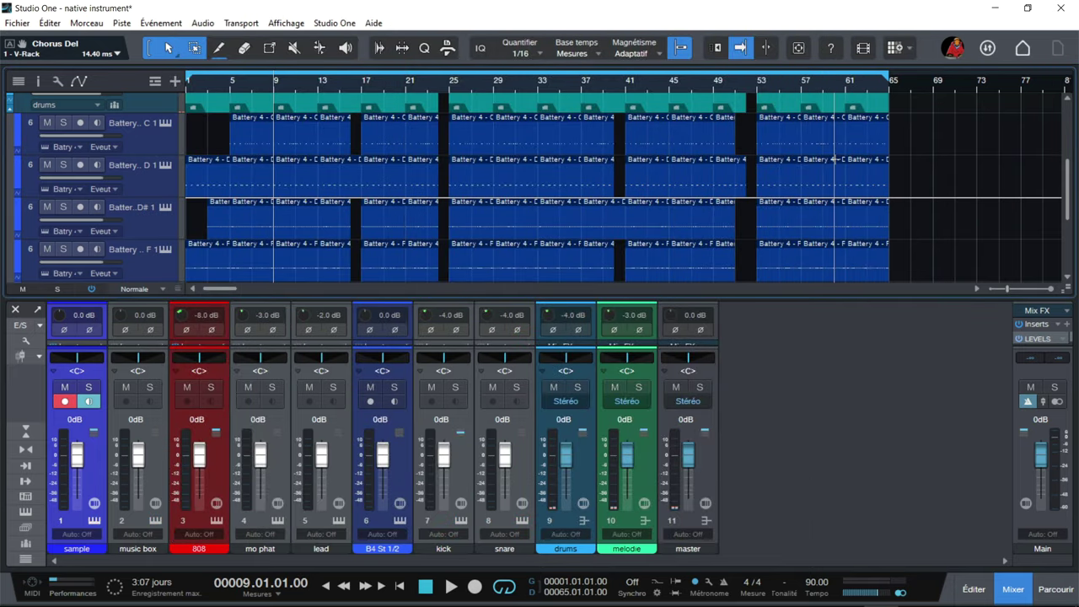
key(Home)
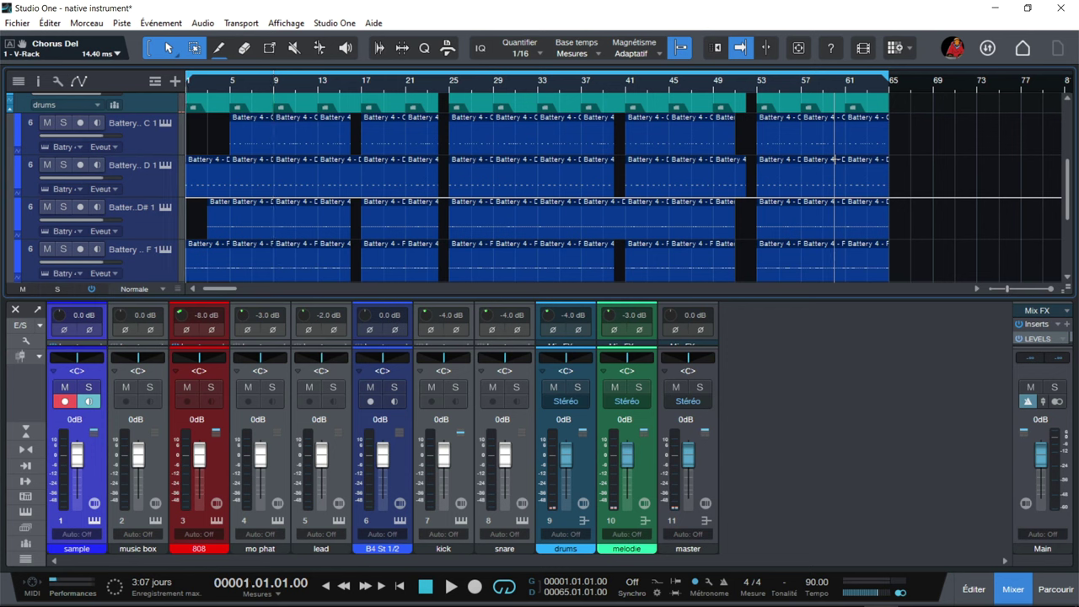
key(space)
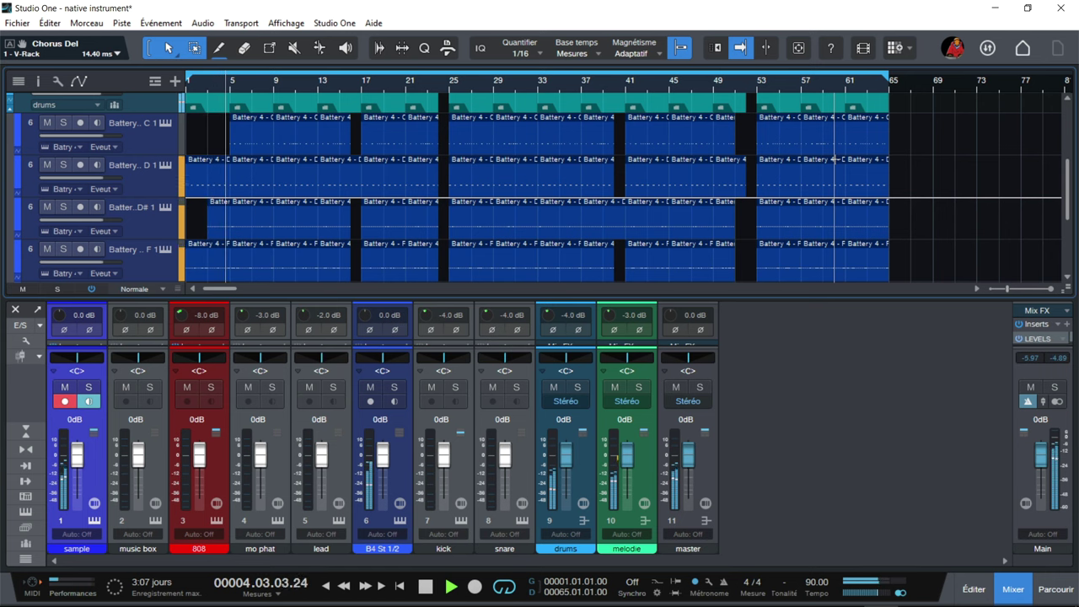
key(F3)
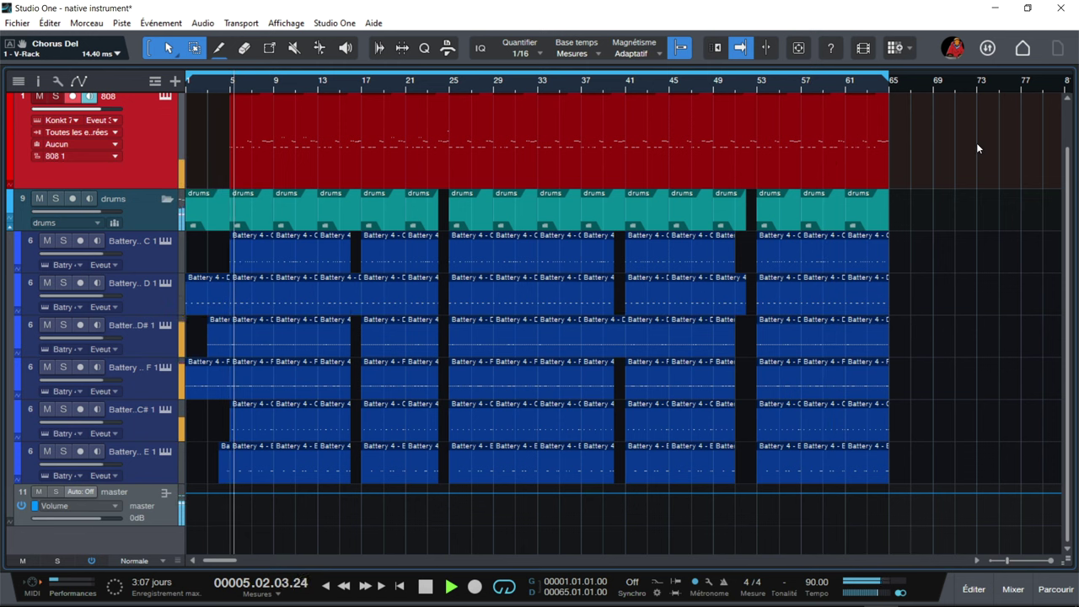
scroll(977, 148, up, 1)
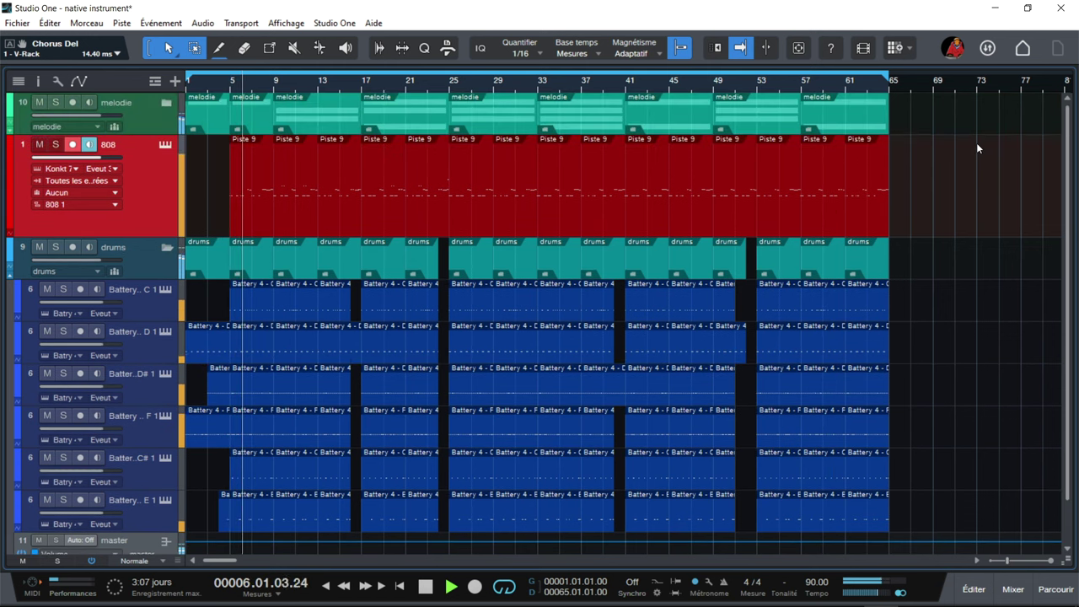
click(166, 103)
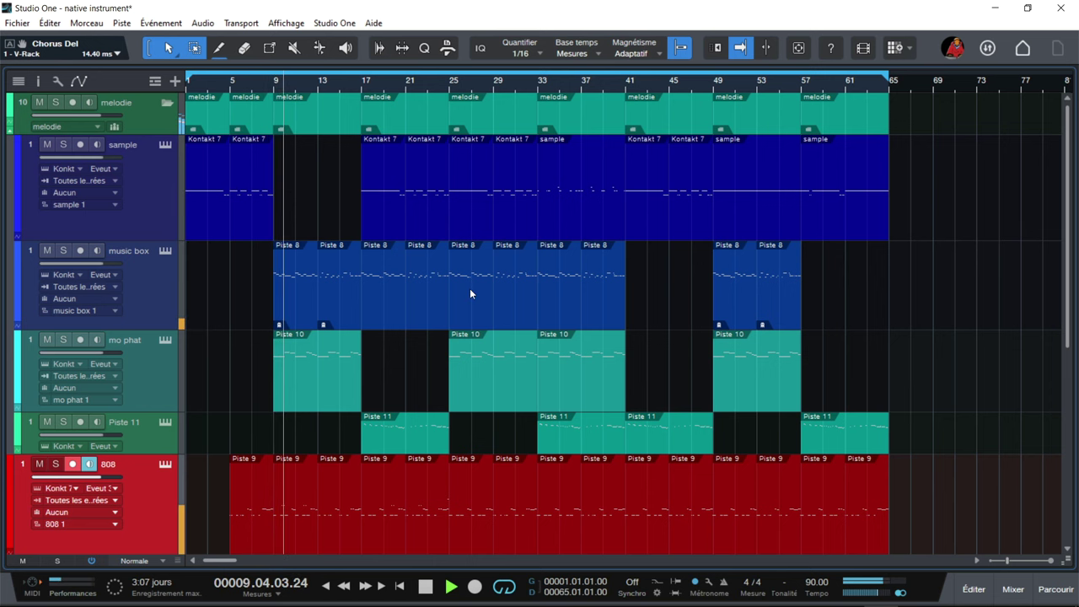
- Expand Lo-Fi Glow in the music box track's Kontakt 7 rack, examining the loaded instruments during playback, and close the instrument window
click(164, 253)
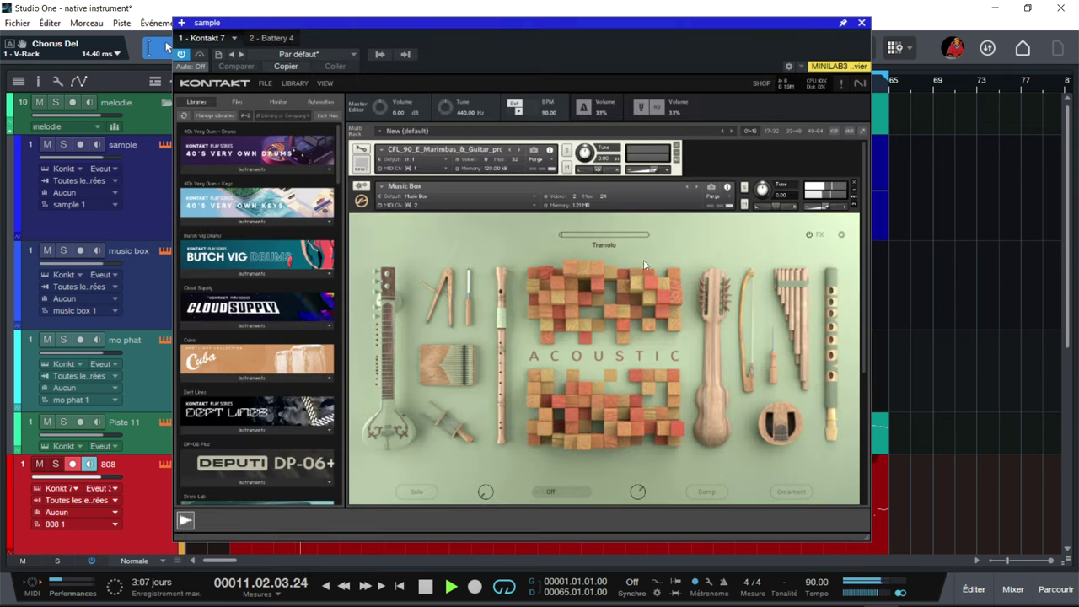
drag(867, 198, 858, 371)
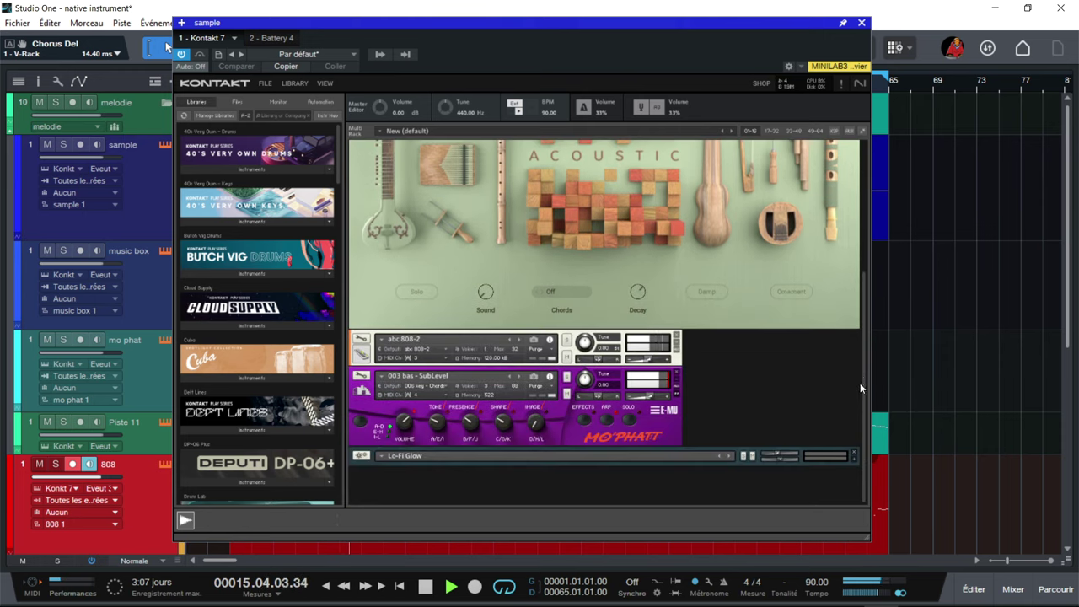
click(854, 456)
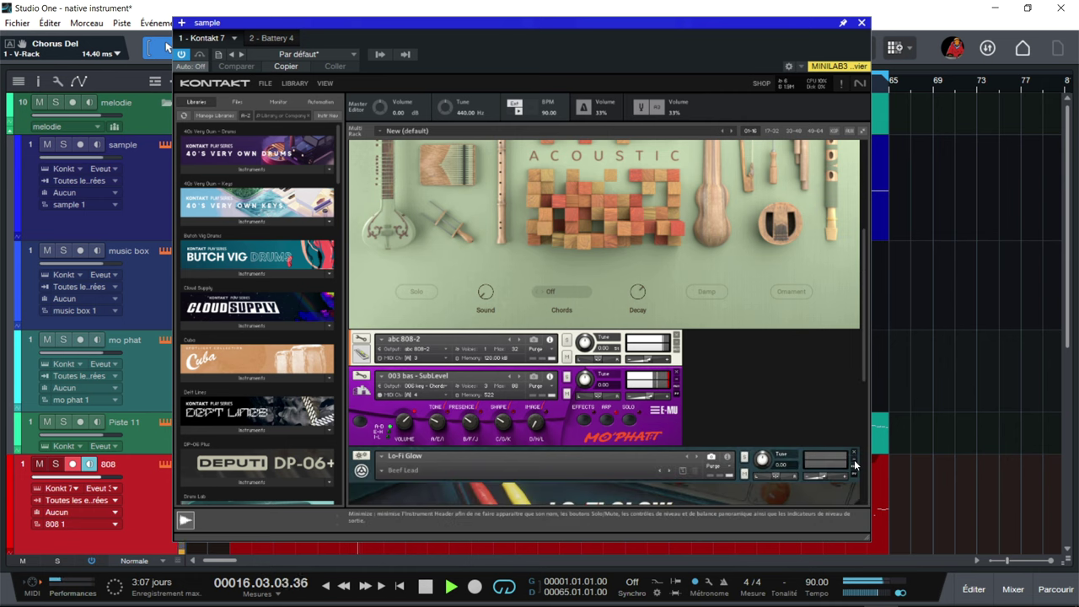
drag(863, 346, 861, 466)
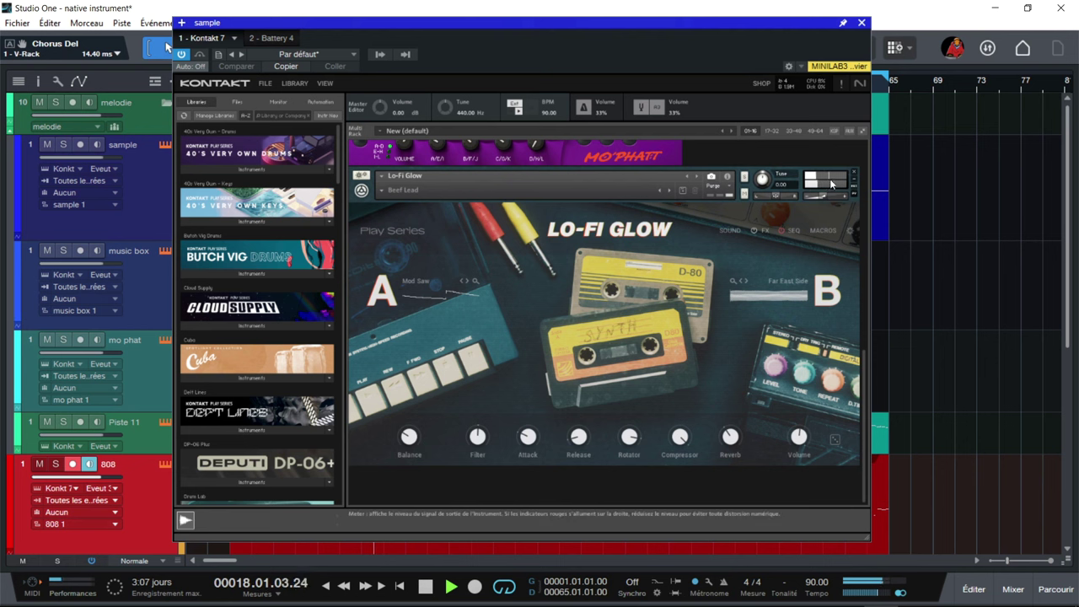
drag(863, 389, 883, 174)
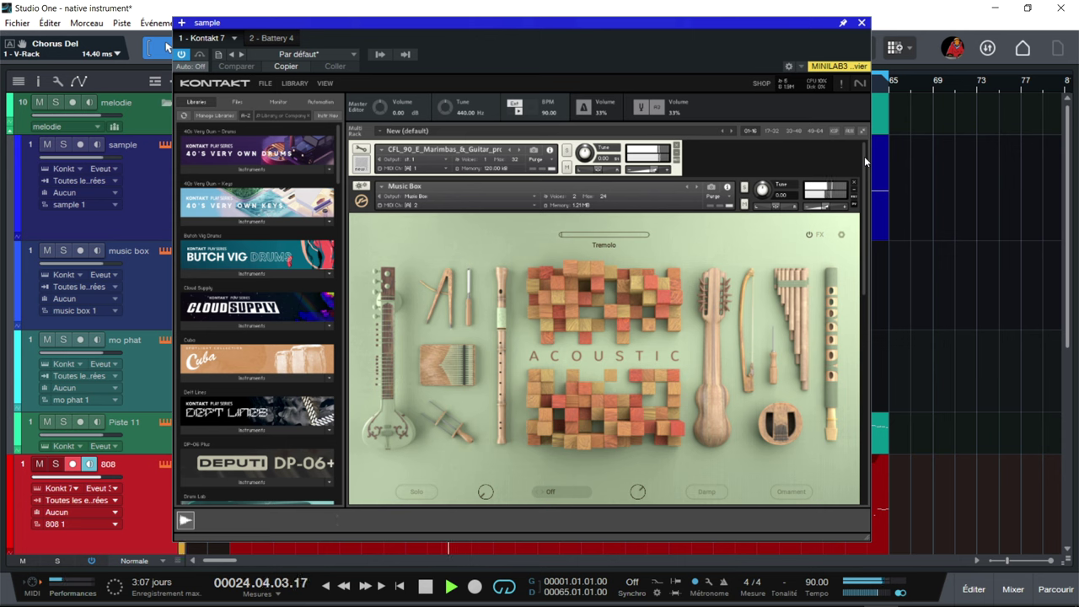
key(space)
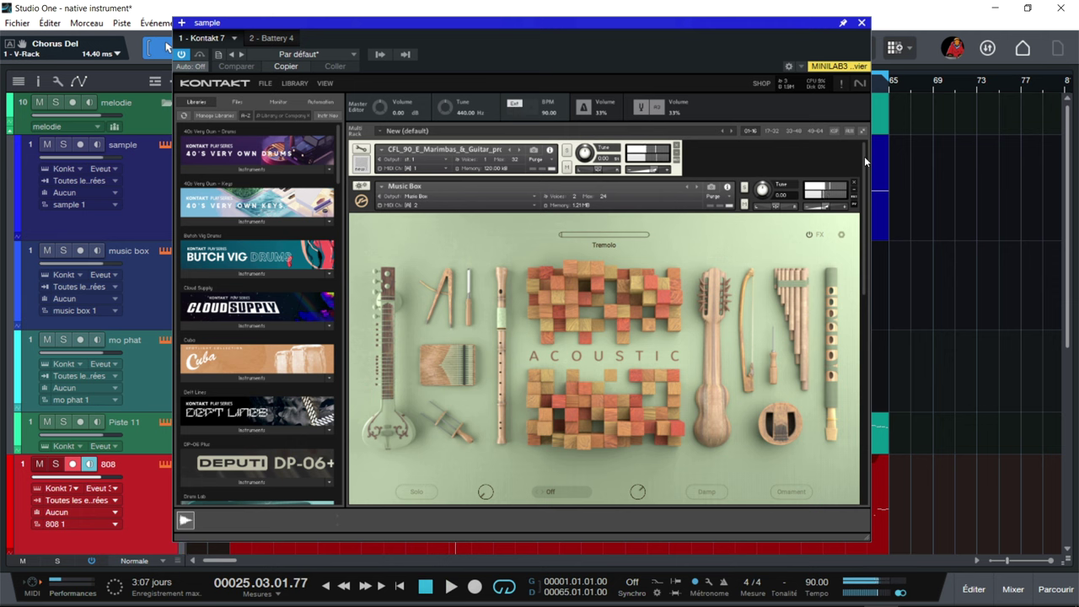
click(861, 23)
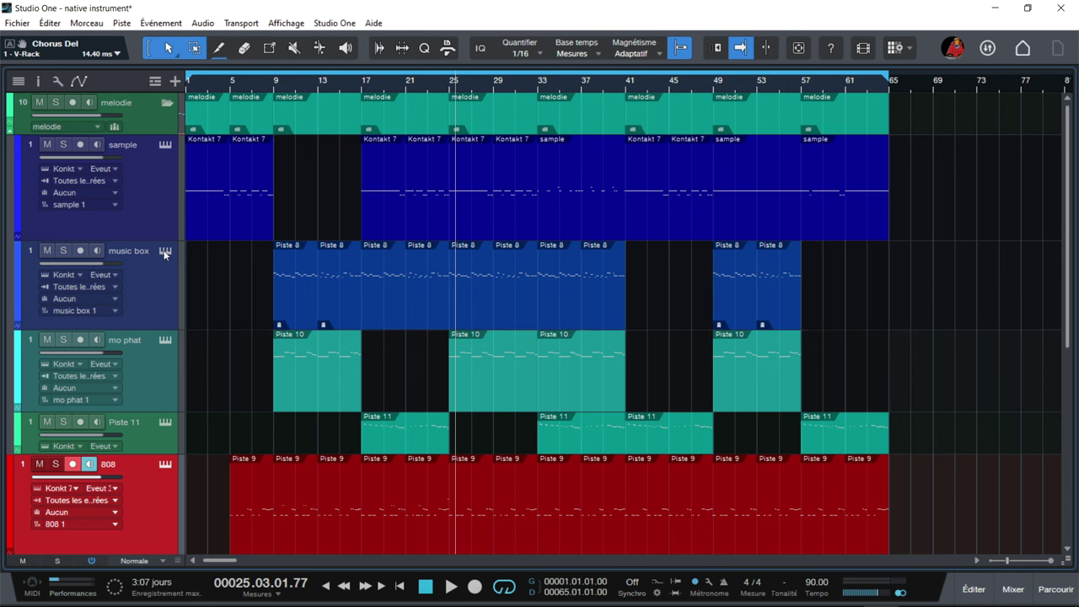
- Reopen the Kontakt 7 instance, show its Outputs section, and view the effects available for the Lo-Fi Glow channel
double_click(272, 188)
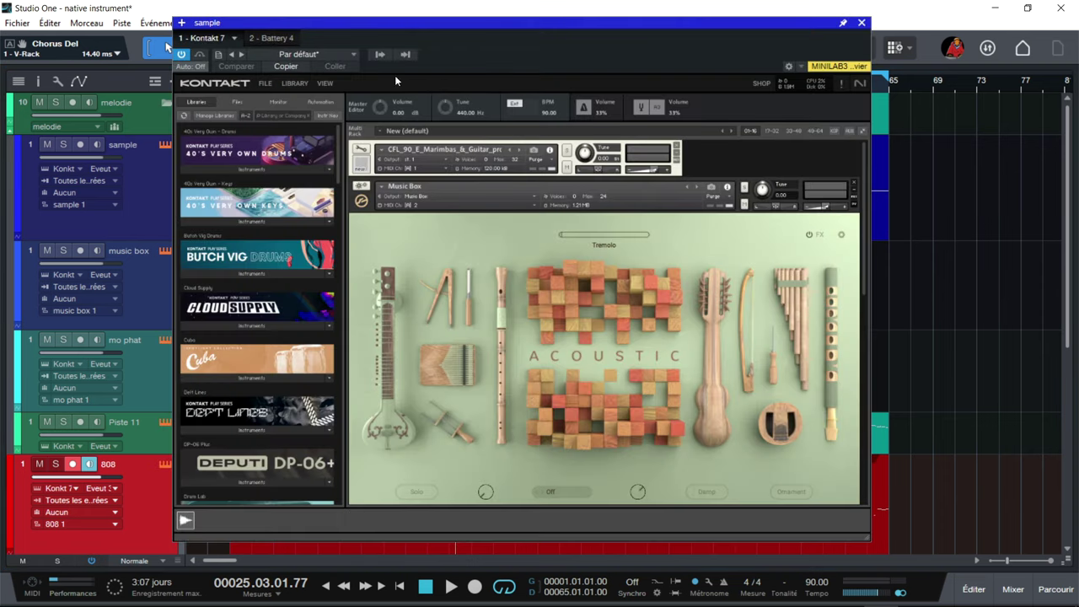
click(329, 83)
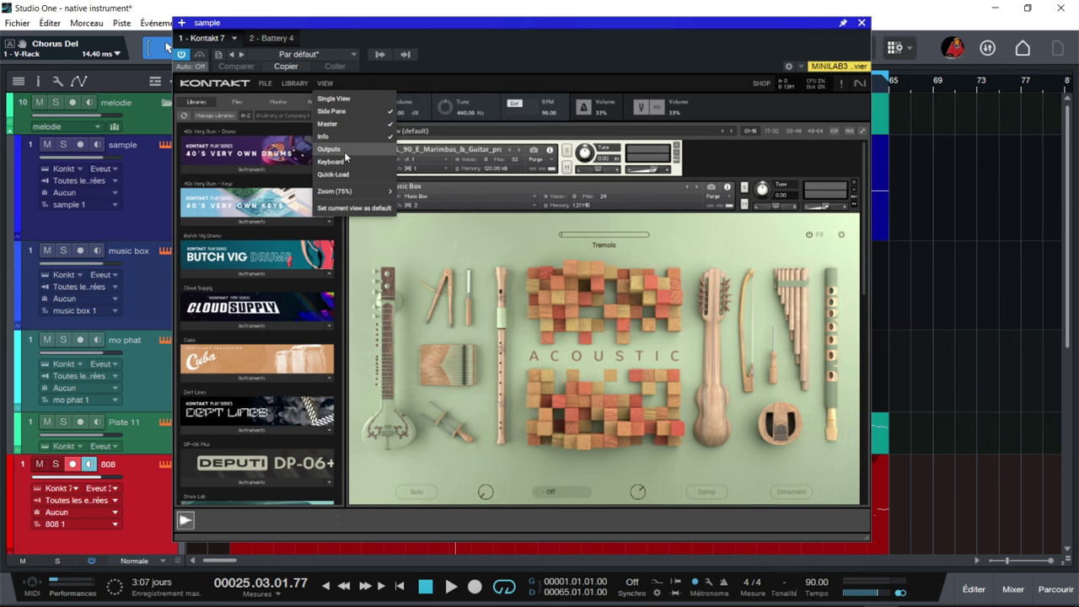
click(344, 152)
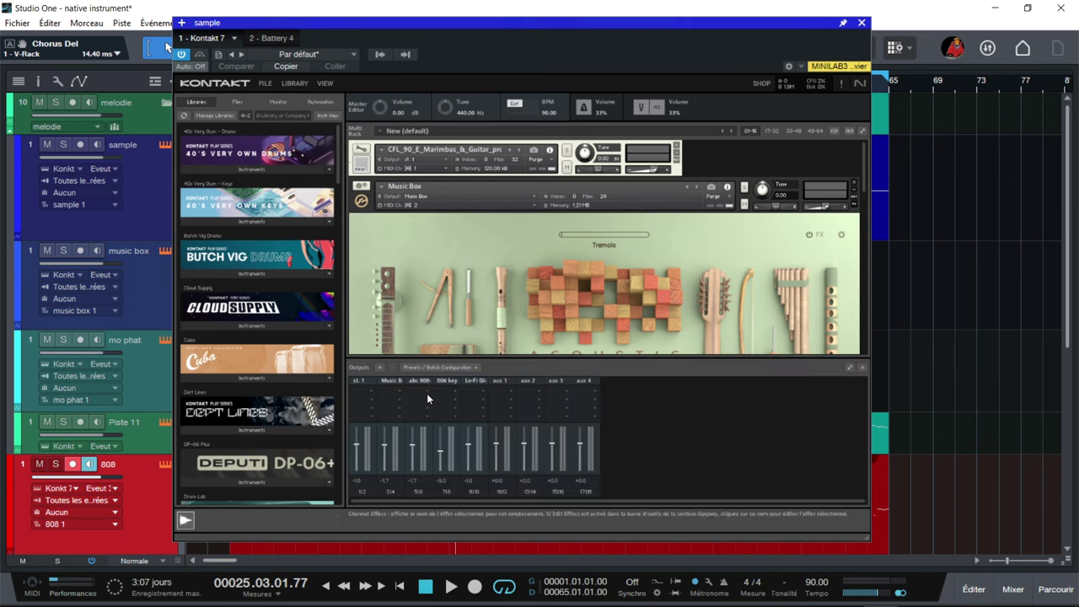
click(481, 394)
mouse_move(496, 390)
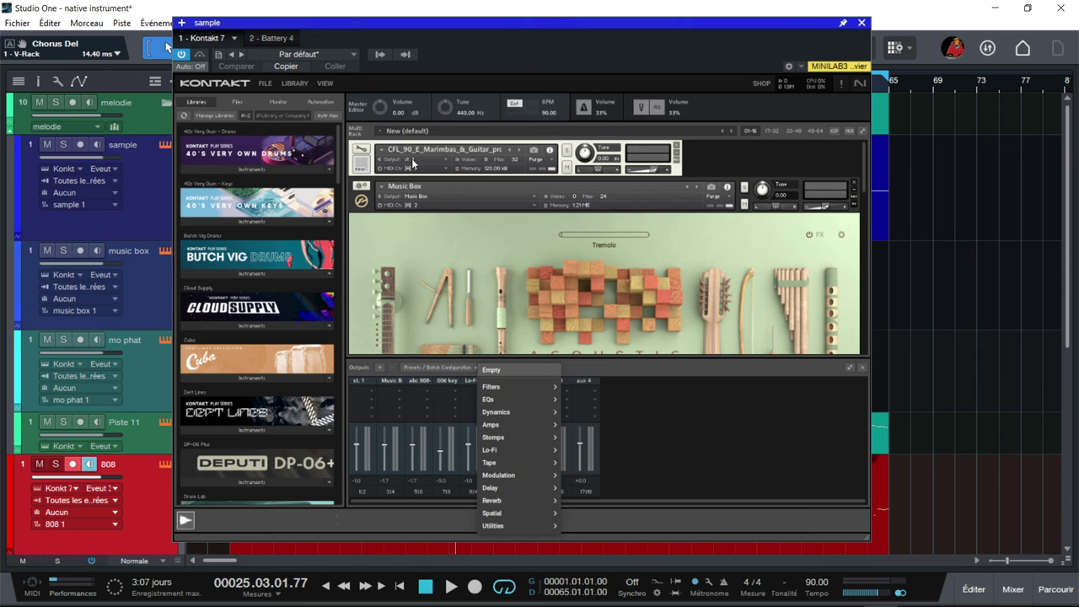
click(442, 164)
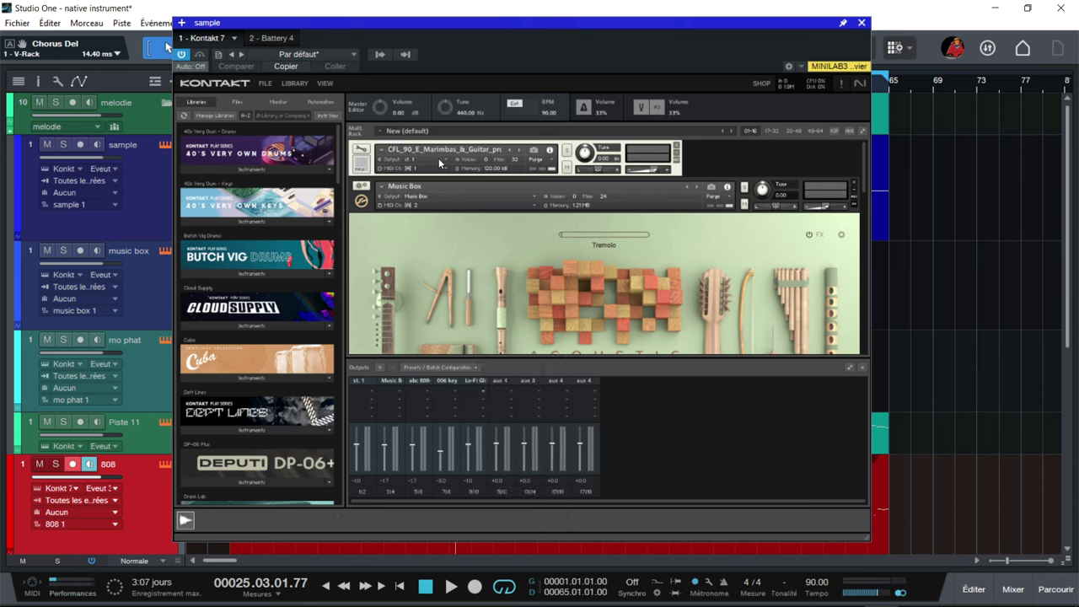
- Examine the output routing choices of the Marimbas & Guitar instrument and the outputs assigned to the other Kontakt instruments
click(443, 164)
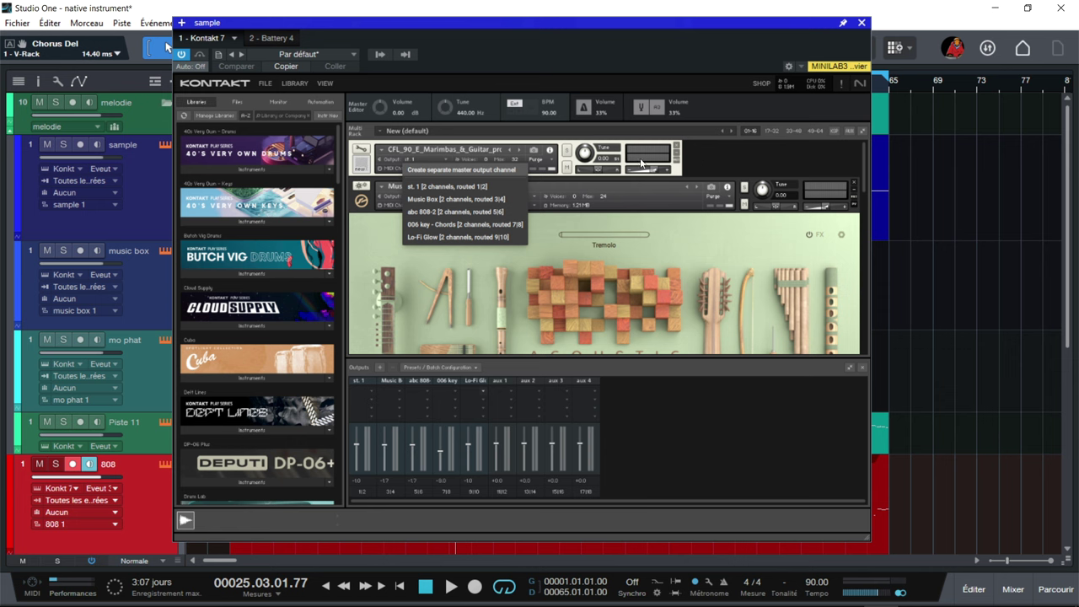
click(666, 449)
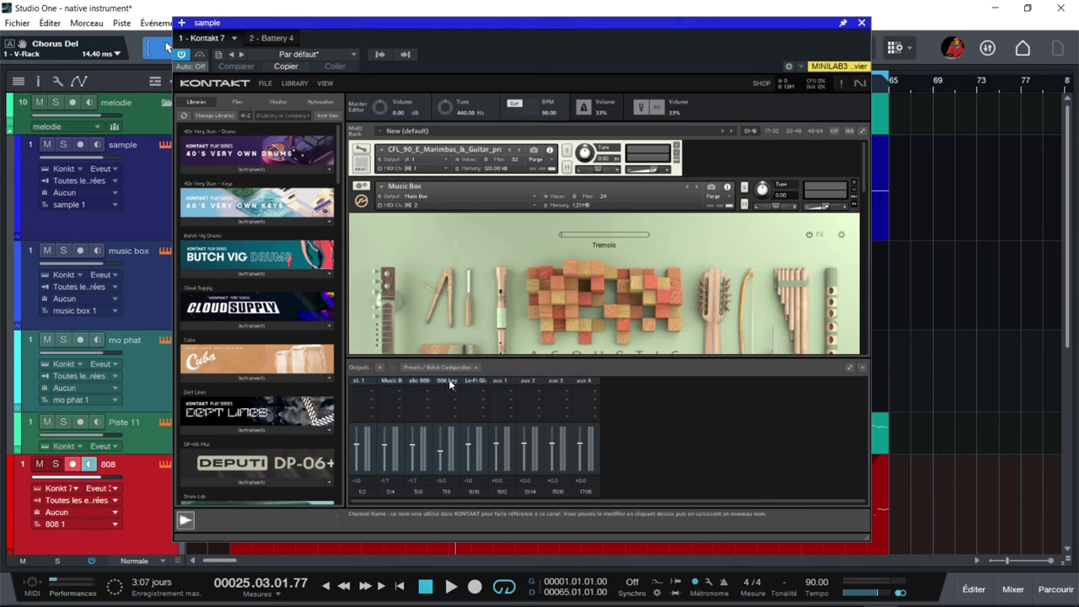
scroll(527, 334, down, 5)
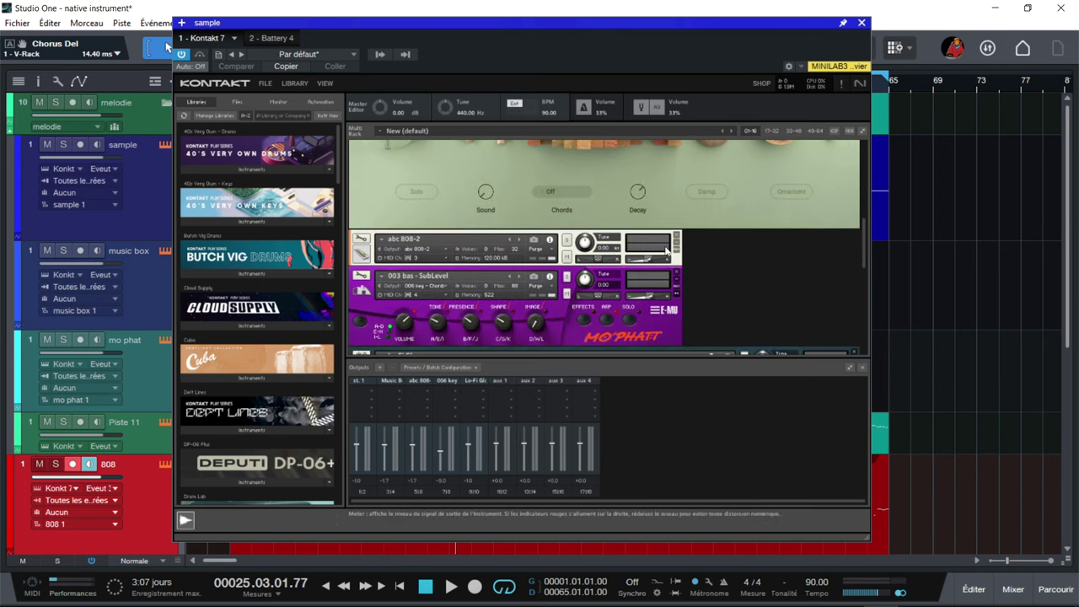
- Show Lo-Fi Glow in the rack and look through the full list of Kontakt 7 outputs activated as mixer channels
scroll(666, 253, down, 3)
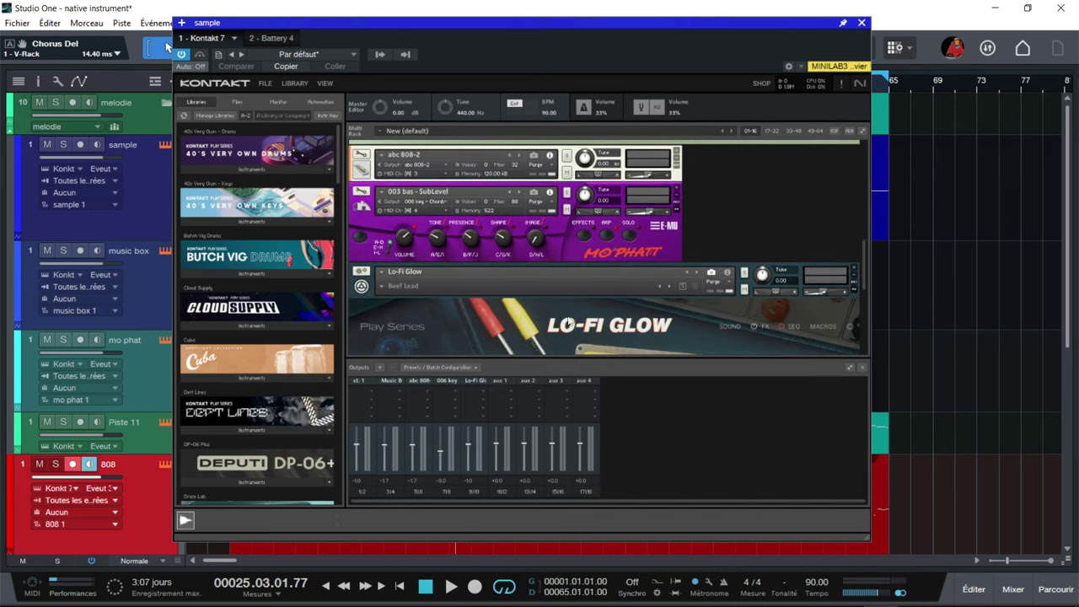
click(379, 54)
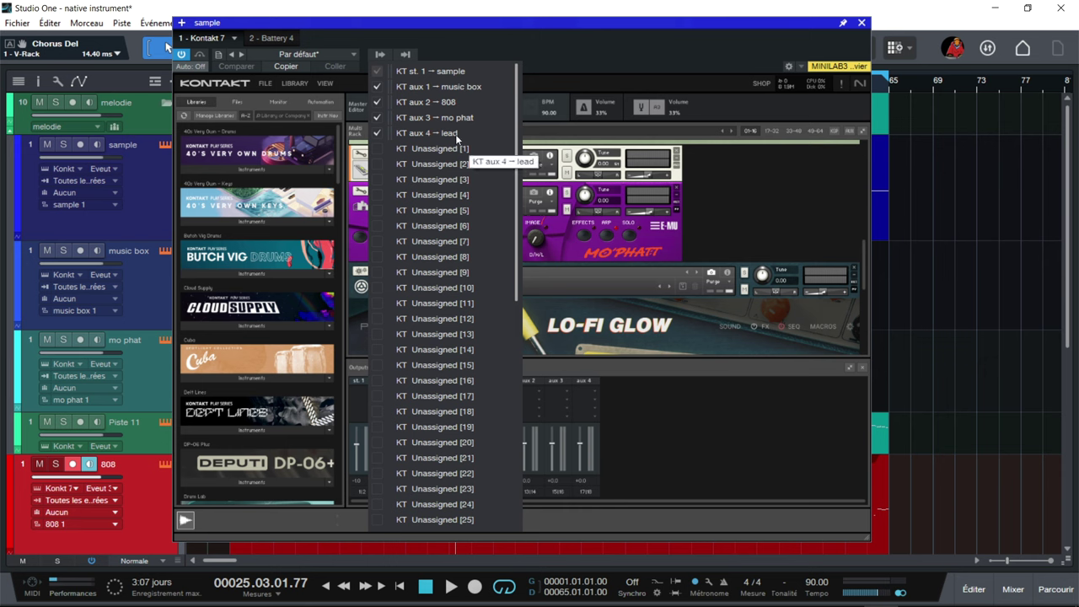
scroll(502, 217, down, 5)
scroll(503, 217, down, 8)
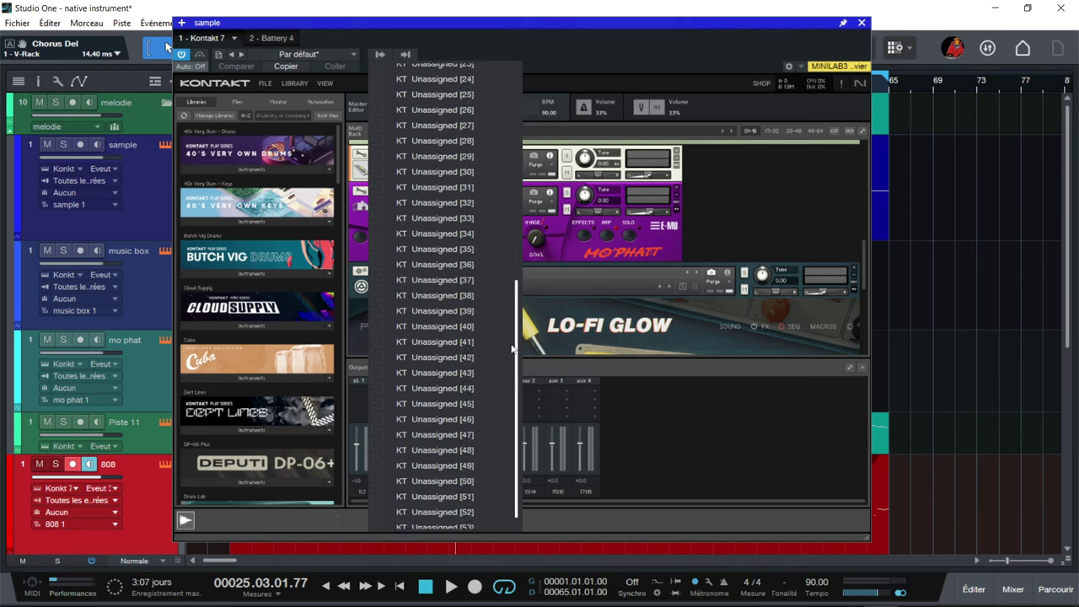
scroll(493, 499, up, 15)
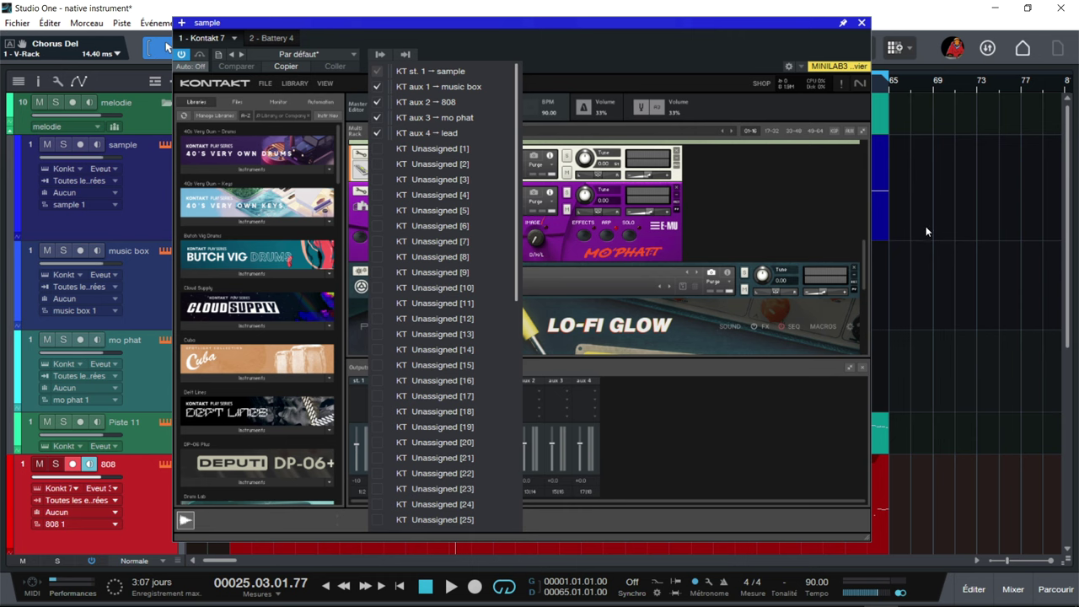
- Hide Kontakt's Outputs section and look through the instruments in the rack from the Marimbas & Guitar sample to Lo-Fi Glow
click(866, 370)
click(862, 368)
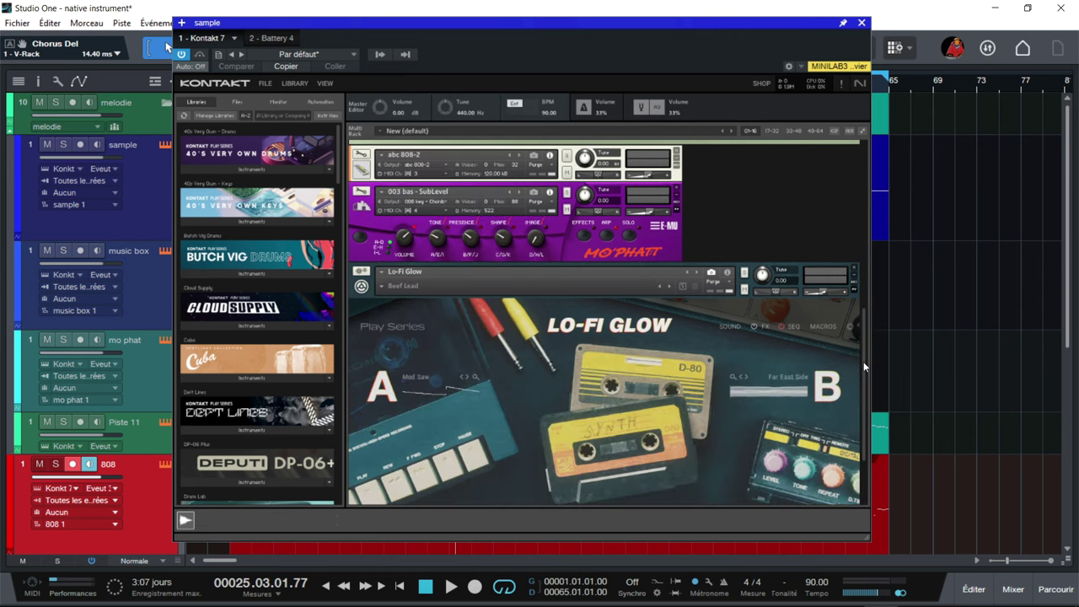
drag(864, 367, 887, 164)
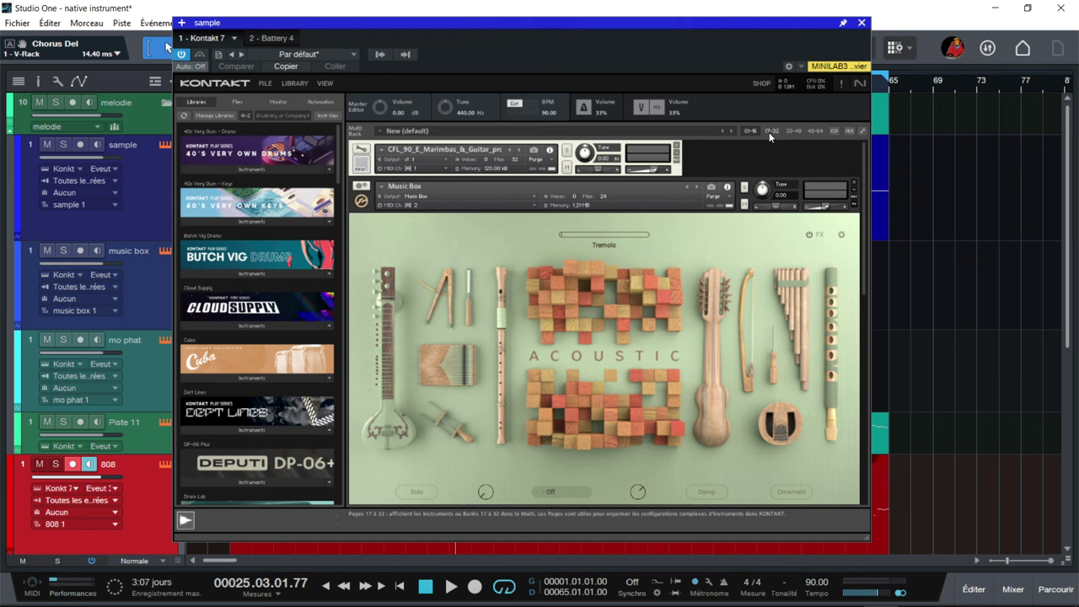
drag(861, 148, 858, 335)
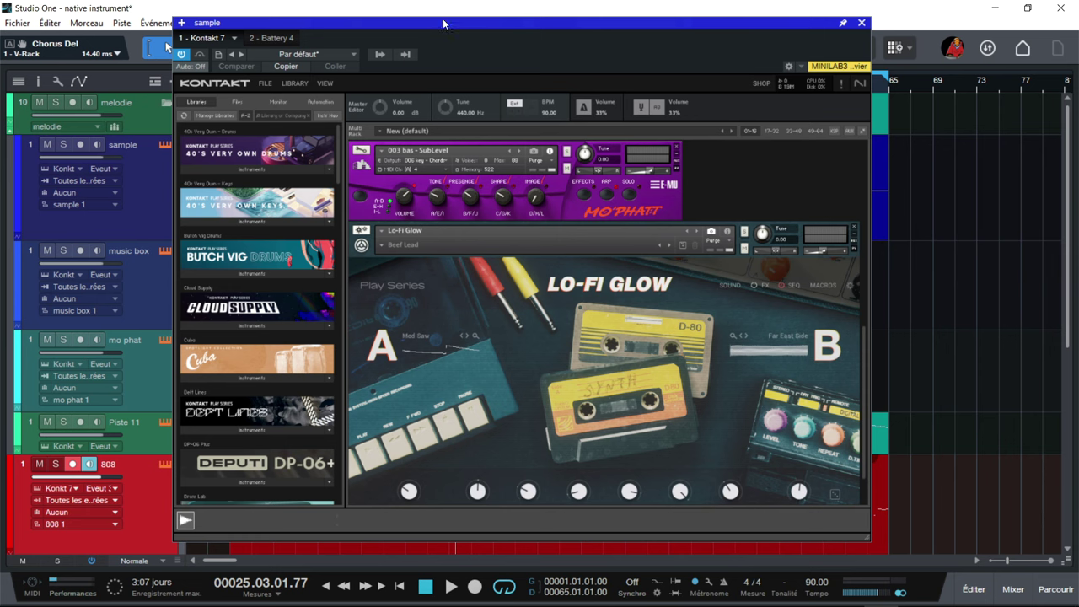
- Move the Kontakt window away from the track list and examine the sample track's instrument and event input choices
drag(445, 22, 592, 8)
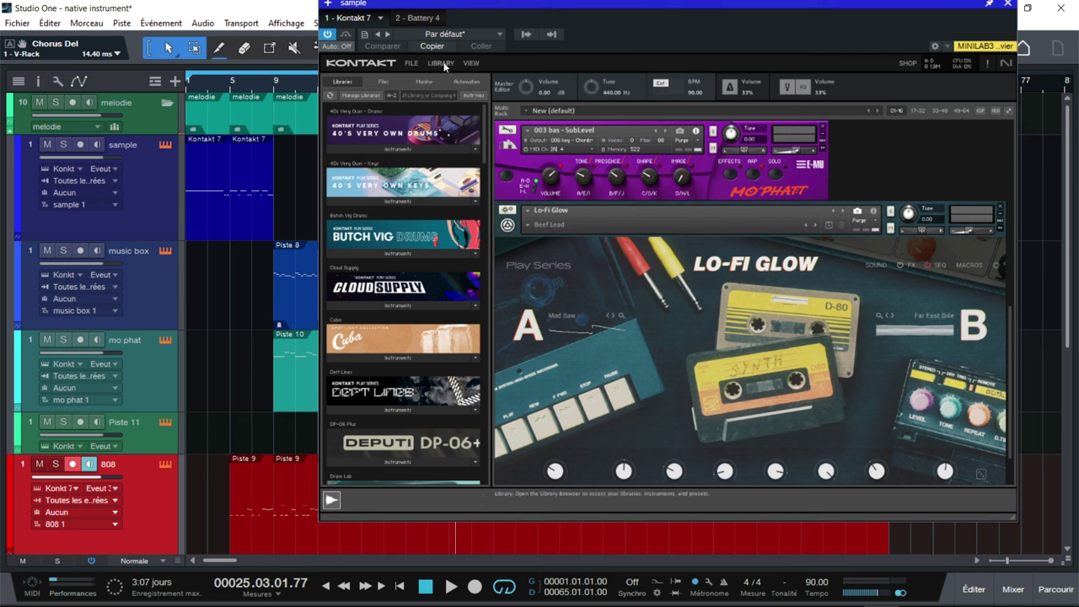
click(81, 170)
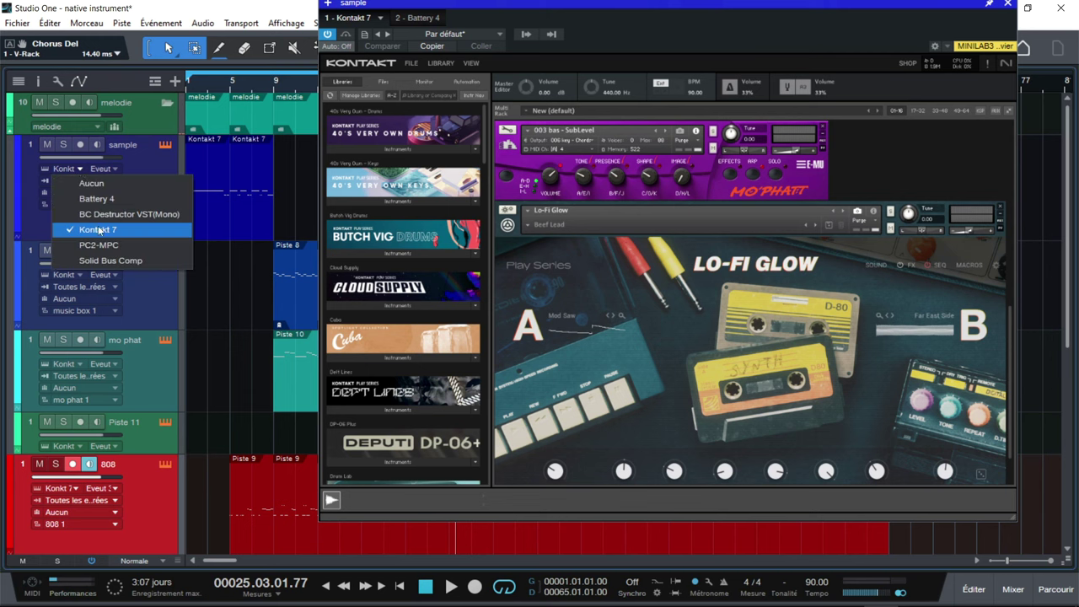
click(125, 162)
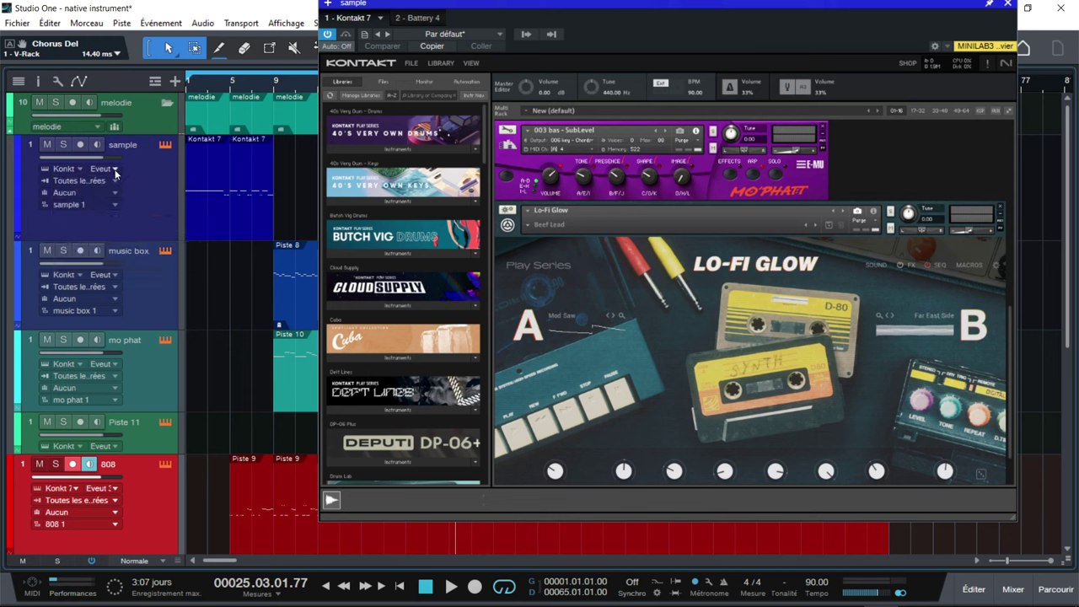
click(115, 169)
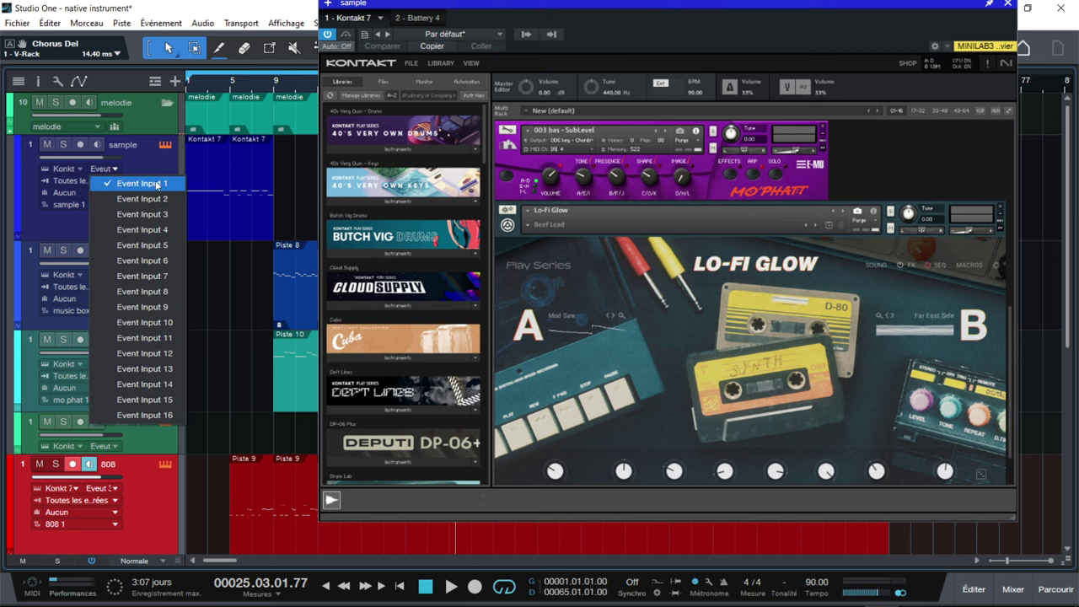
click(148, 155)
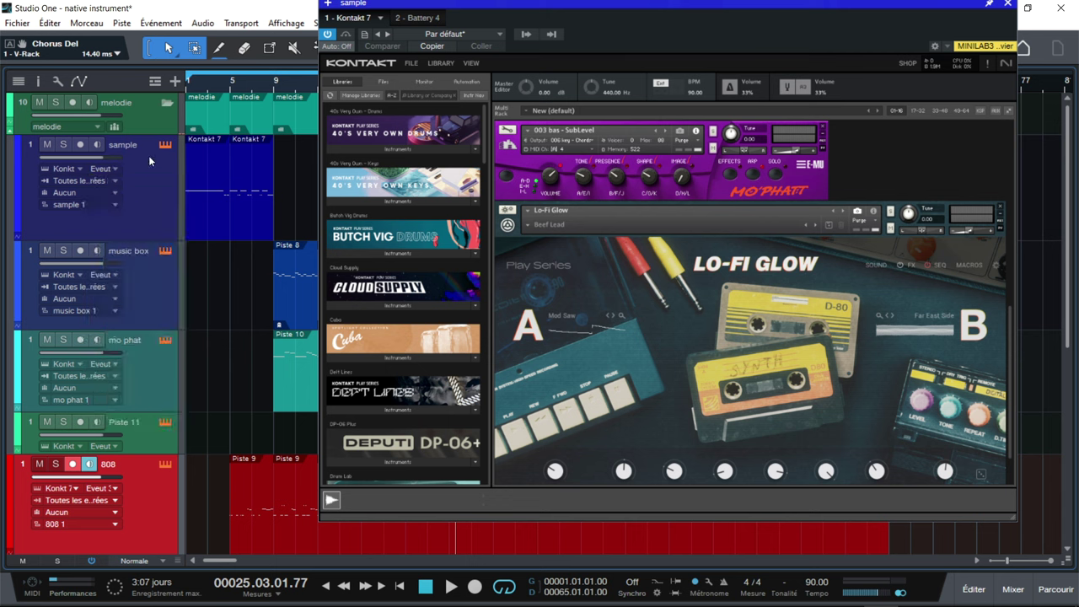
- Select the music box and mo phat tracks in turn and examine the mo phat track's event input choices
click(139, 266)
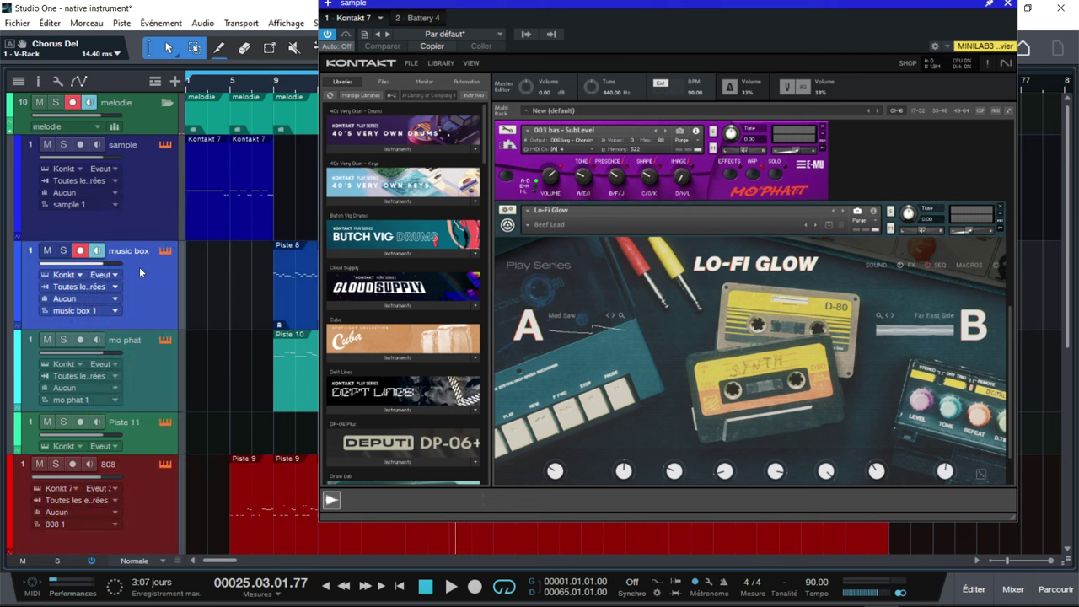
click(145, 373)
click(119, 365)
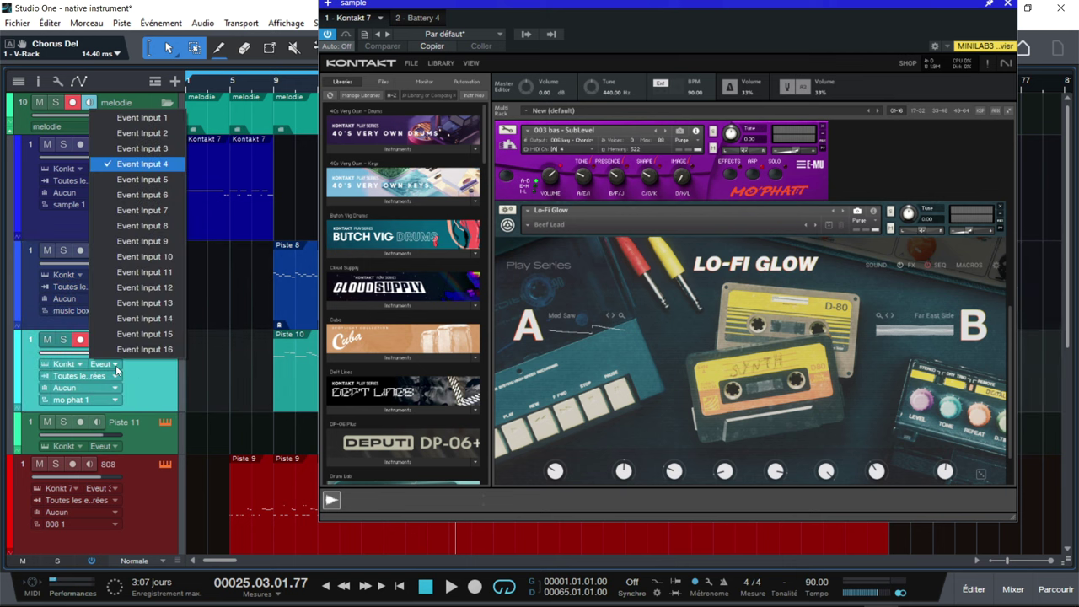
click(152, 493)
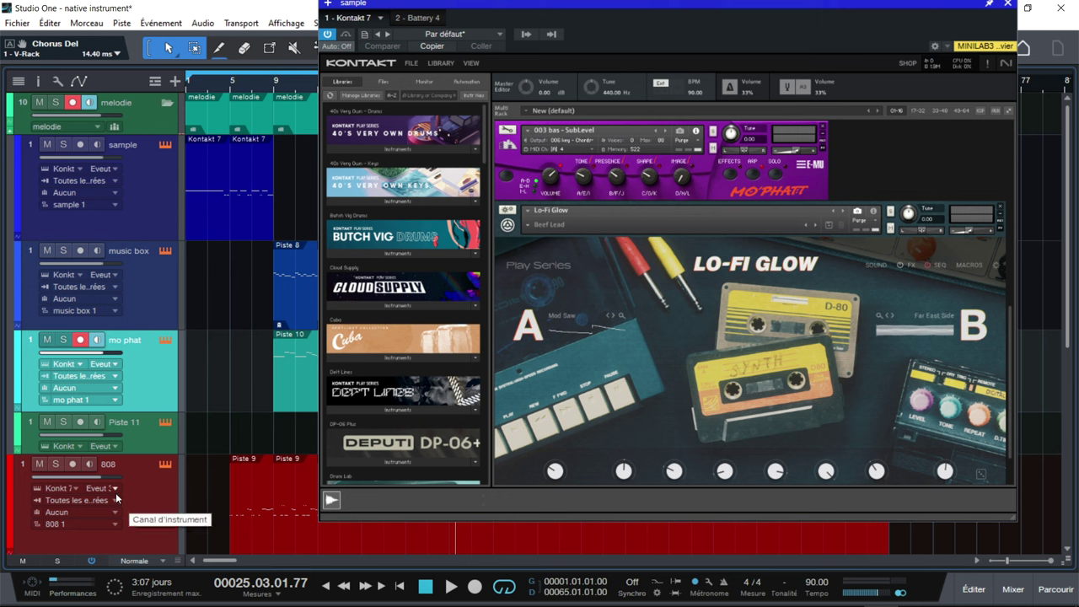
- Review the MIDI channels of the instruments in the Kontakt rack up to Marimbas & Guitar, and close the instrument window
scroll(703, 140, up, 3)
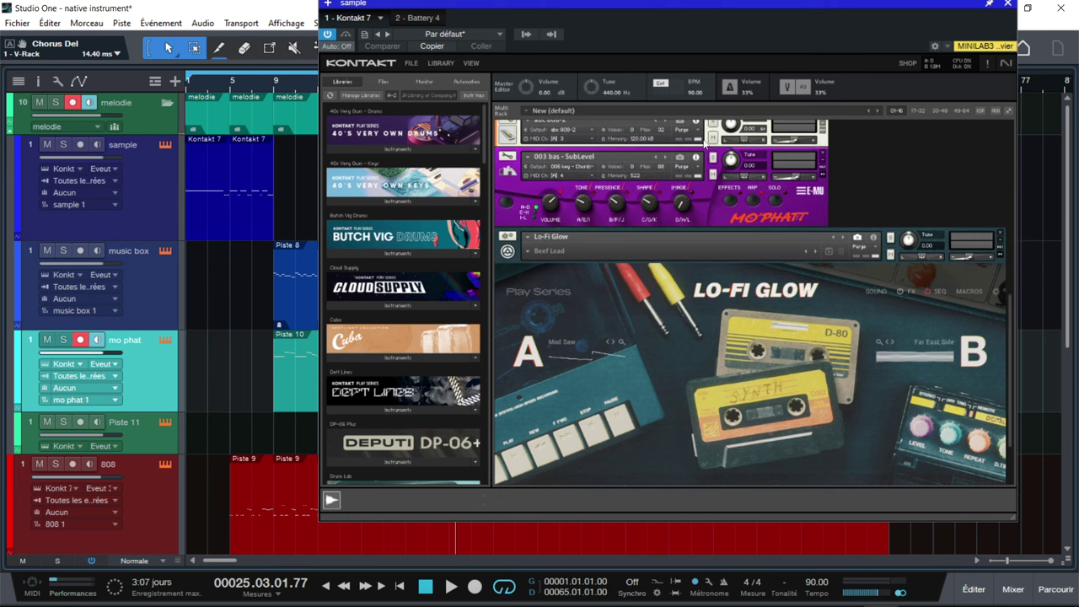
scroll(703, 139, up, 5)
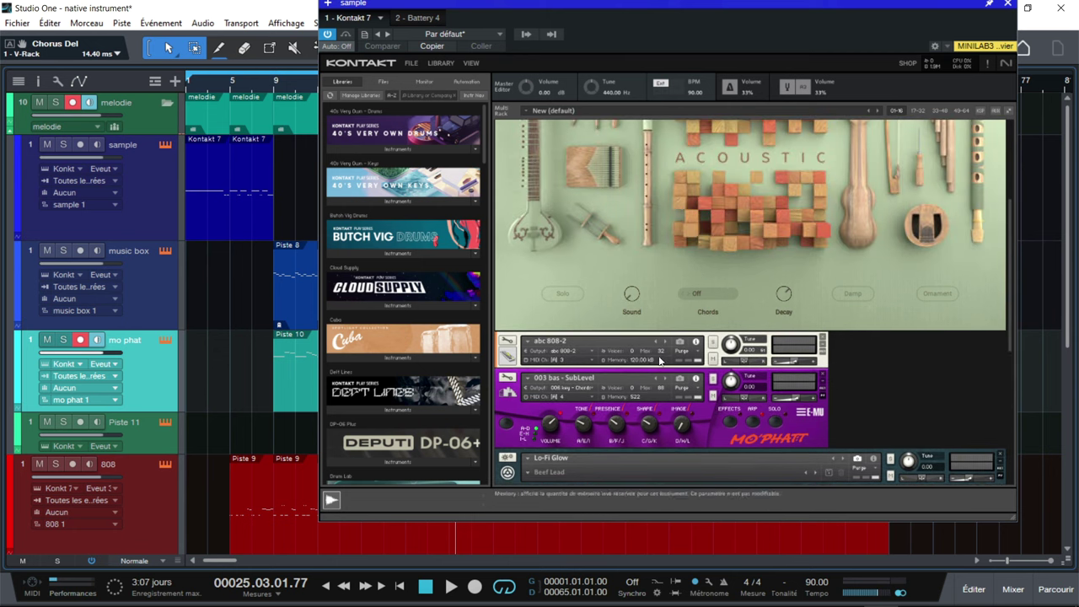
scroll(769, 175, up, 6)
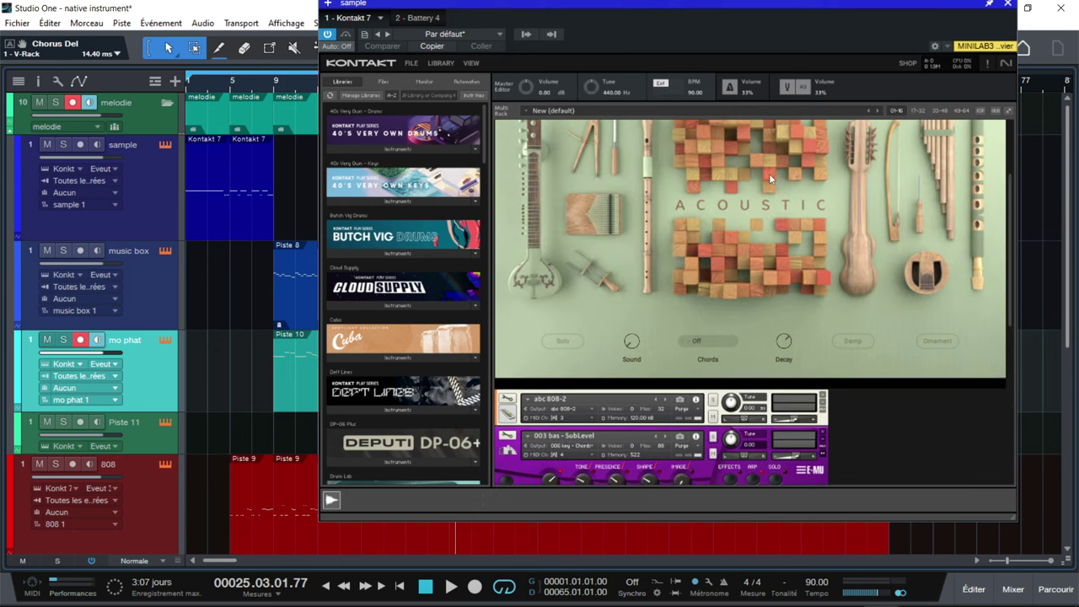
scroll(768, 177, up, 2)
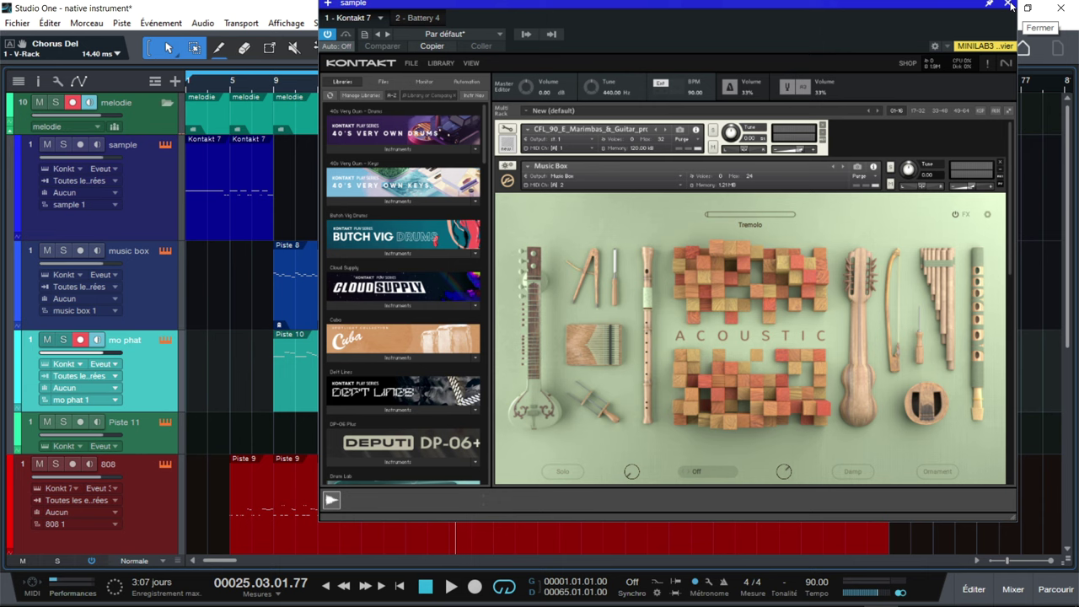
click(1009, 5)
- Open Battery 4 from its C 1 drum track and view the kick cell's Main, Effects and Modulation pages and the Master page
scroll(674, 291, down, 5)
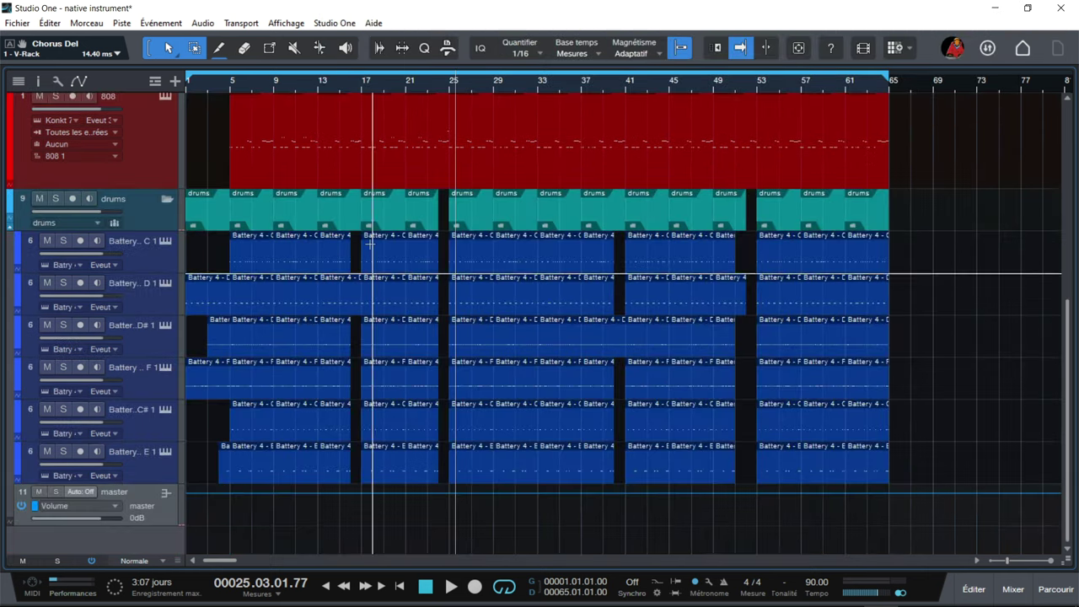
click(166, 241)
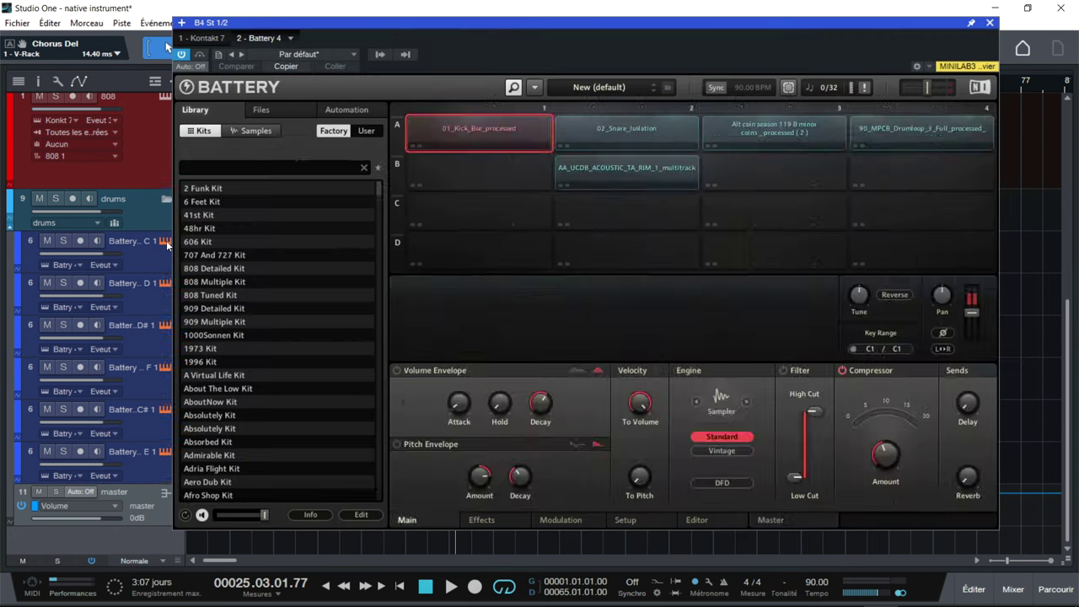
click(433, 133)
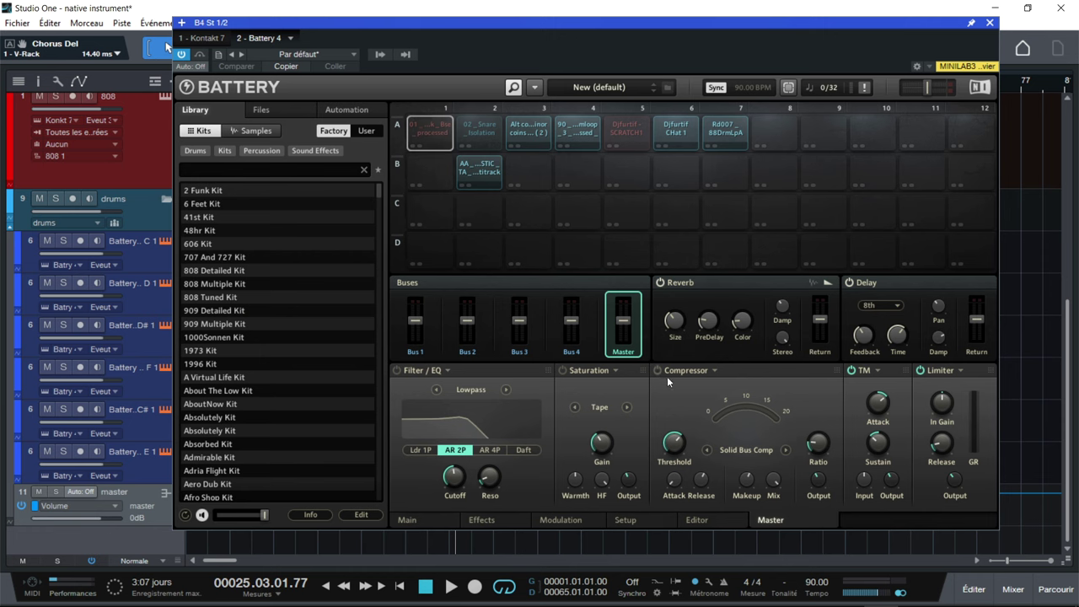
click(412, 522)
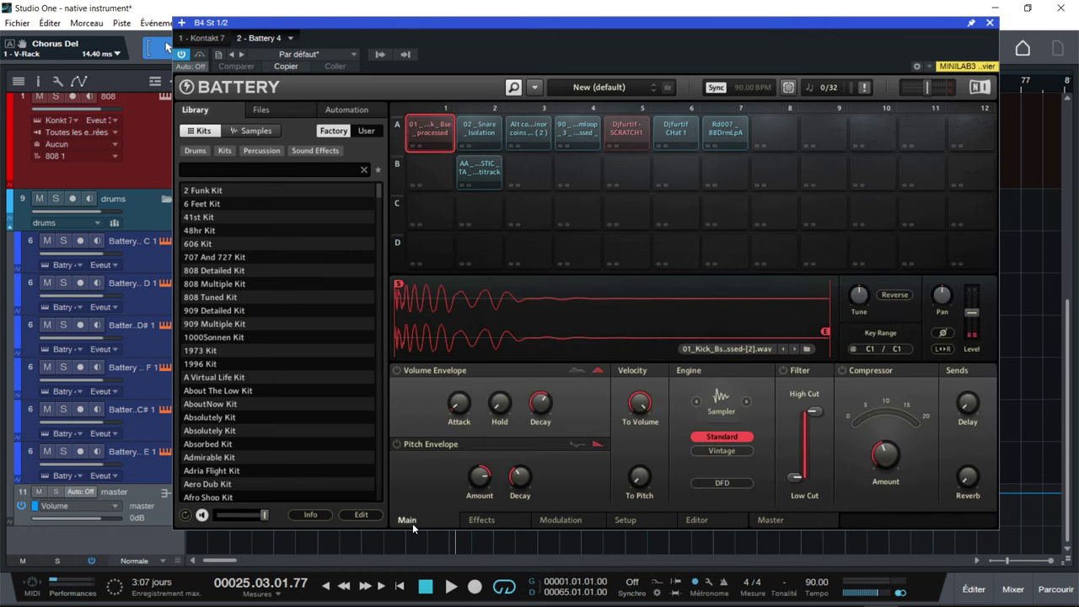
click(485, 520)
click(548, 518)
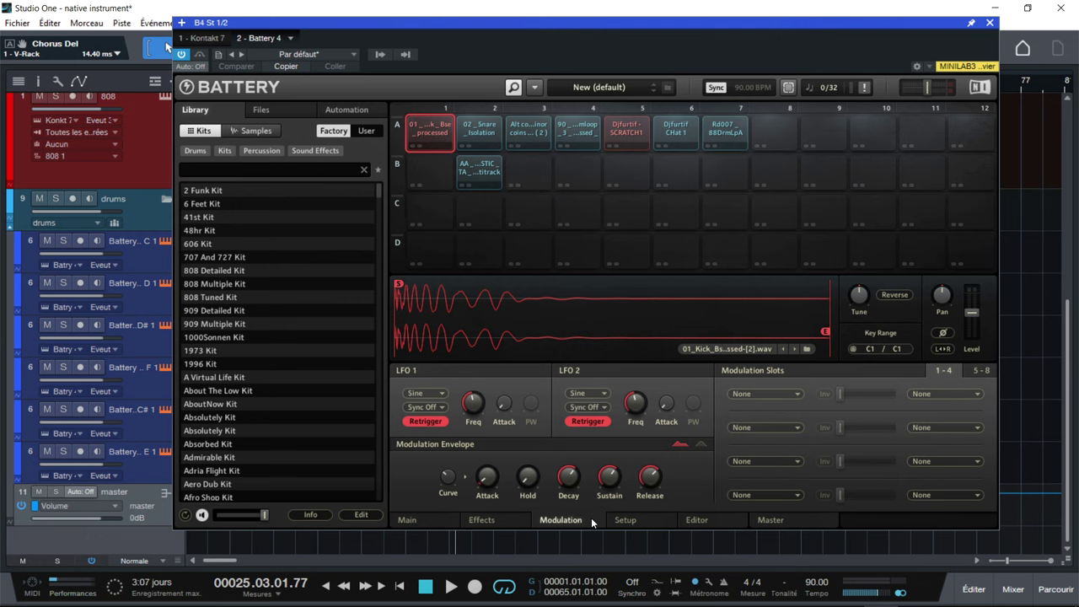
click(770, 519)
- Examine the direct output assignments of the kick and snare cells in Battery 4
right_click(435, 142)
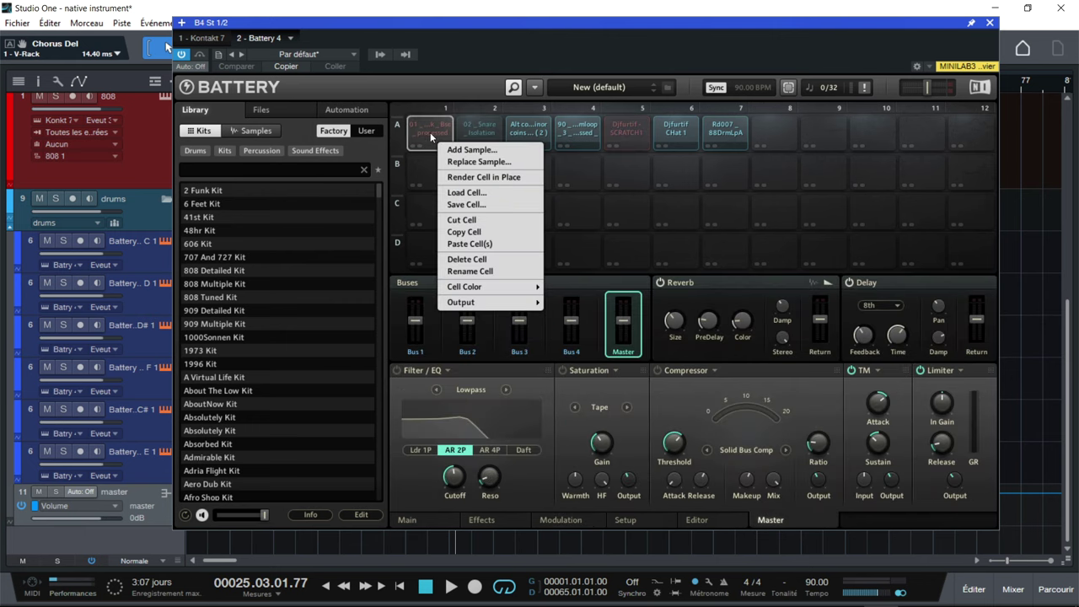
mouse_move(493, 304)
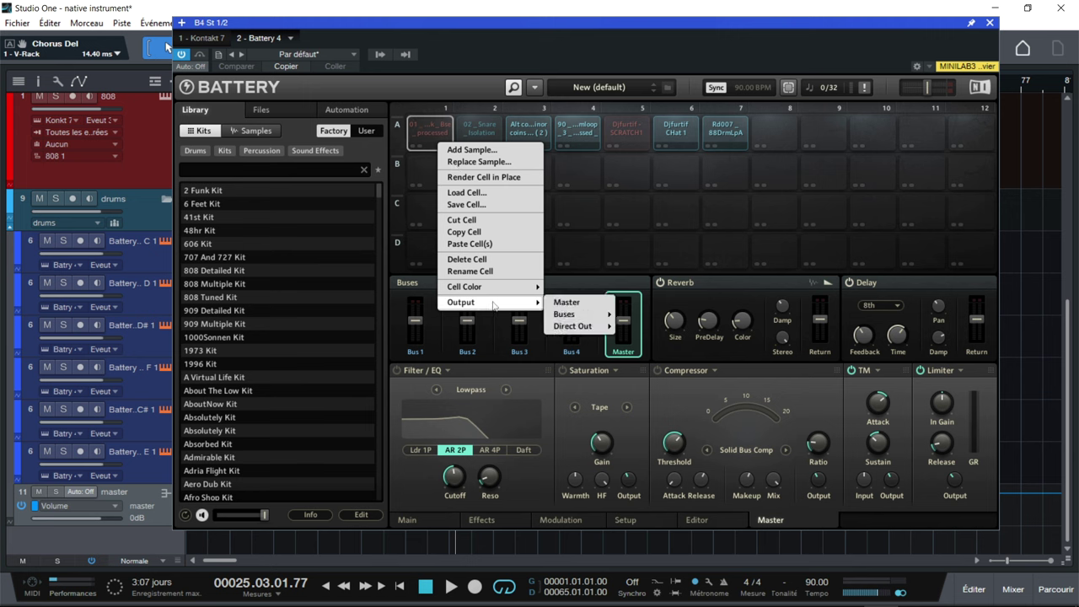
mouse_move(582, 326)
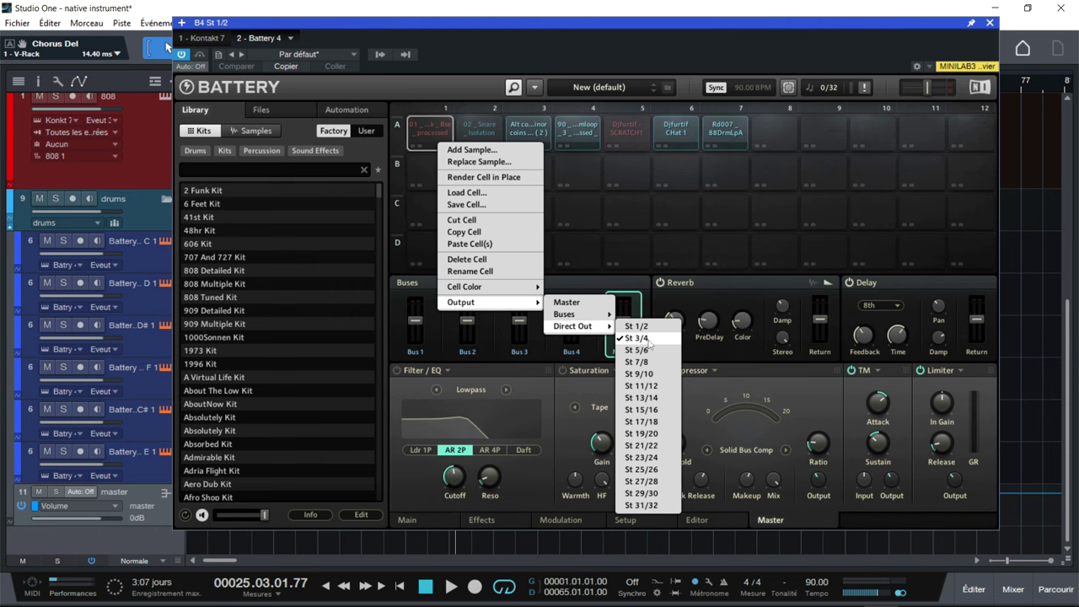
click(484, 131)
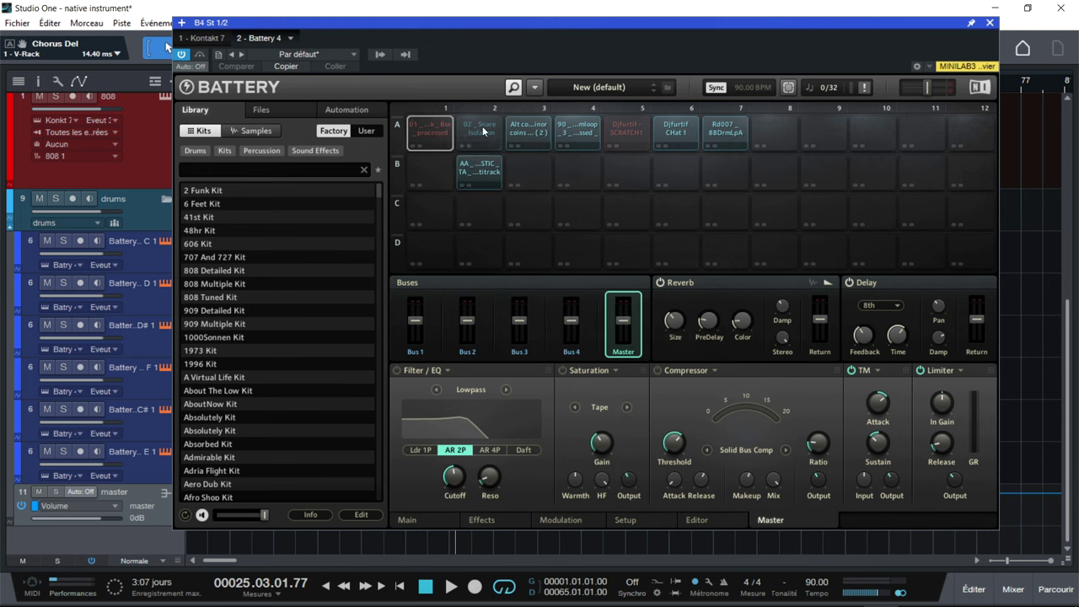
right_click(484, 131)
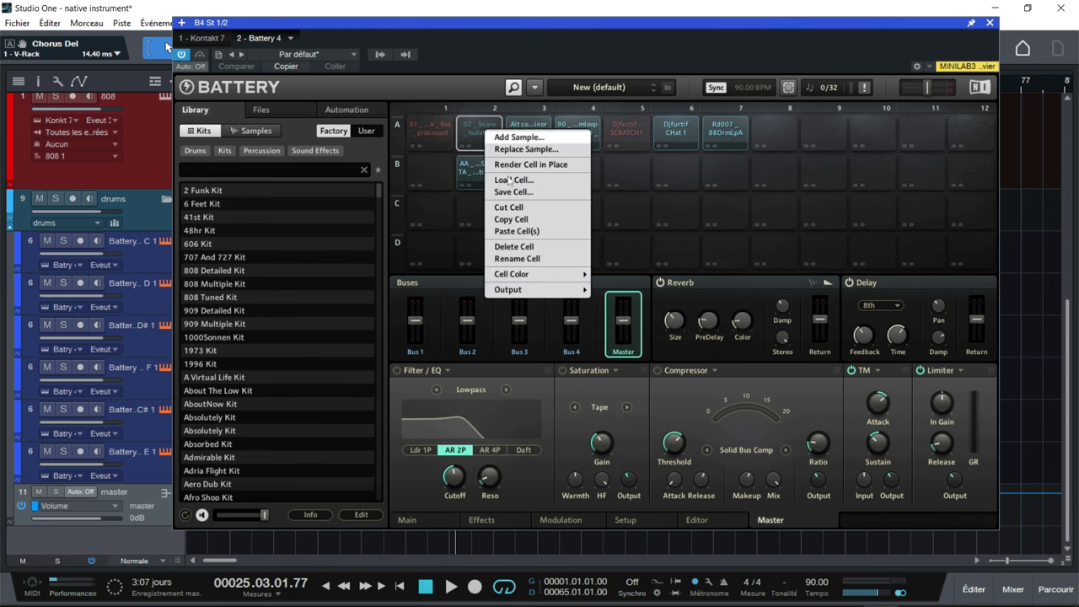
mouse_move(555, 289)
mouse_move(616, 315)
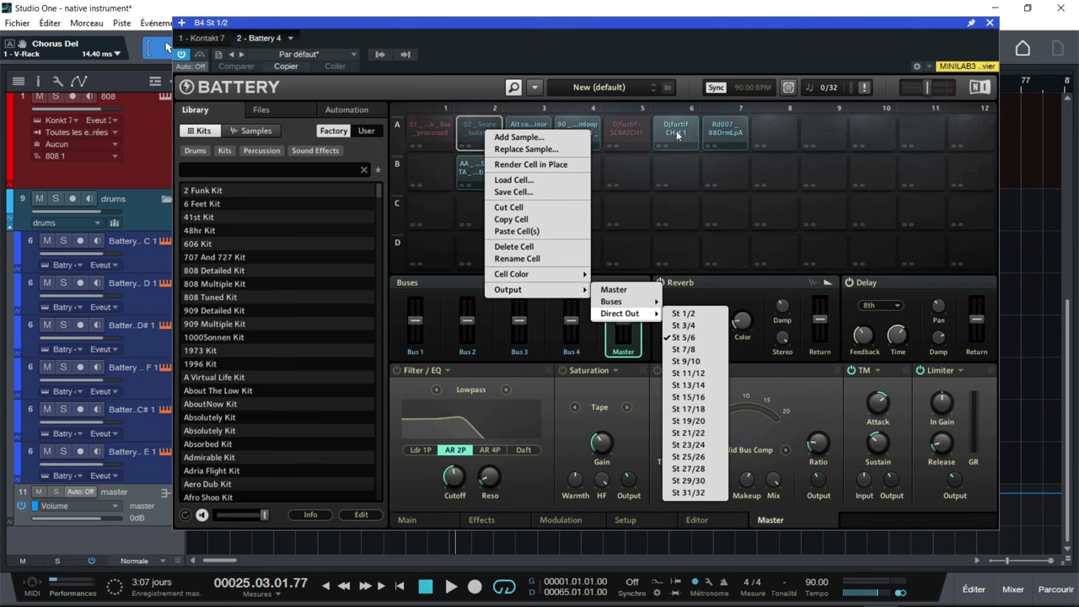
- Examine the output options of the Djfurtif SCRATCH1 cell and the list of Battery 4 outputs activated as mixer channels
click(631, 132)
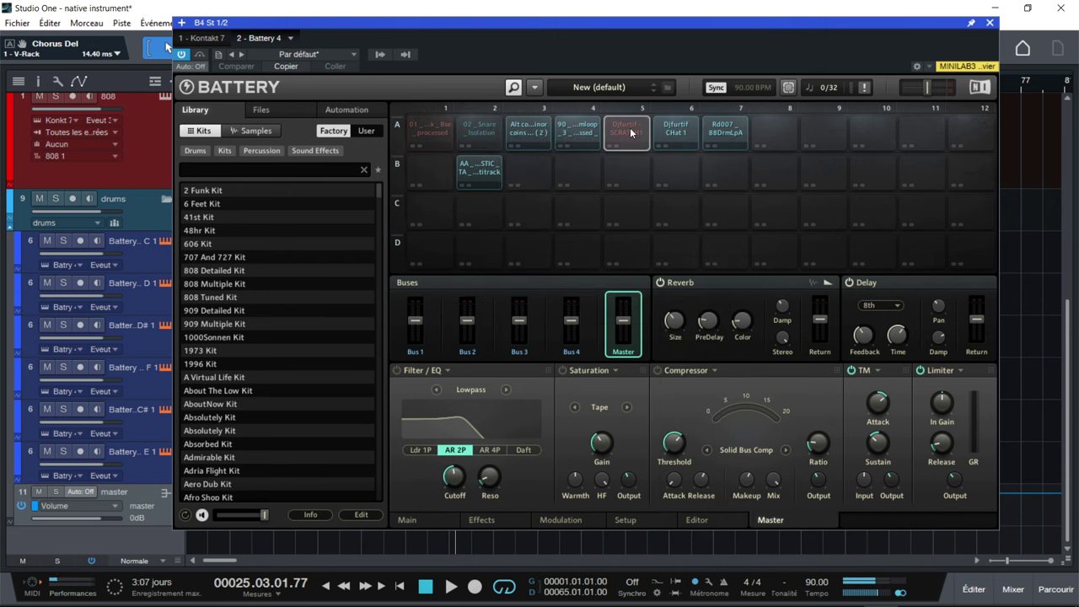
right_click(630, 132)
mouse_move(696, 295)
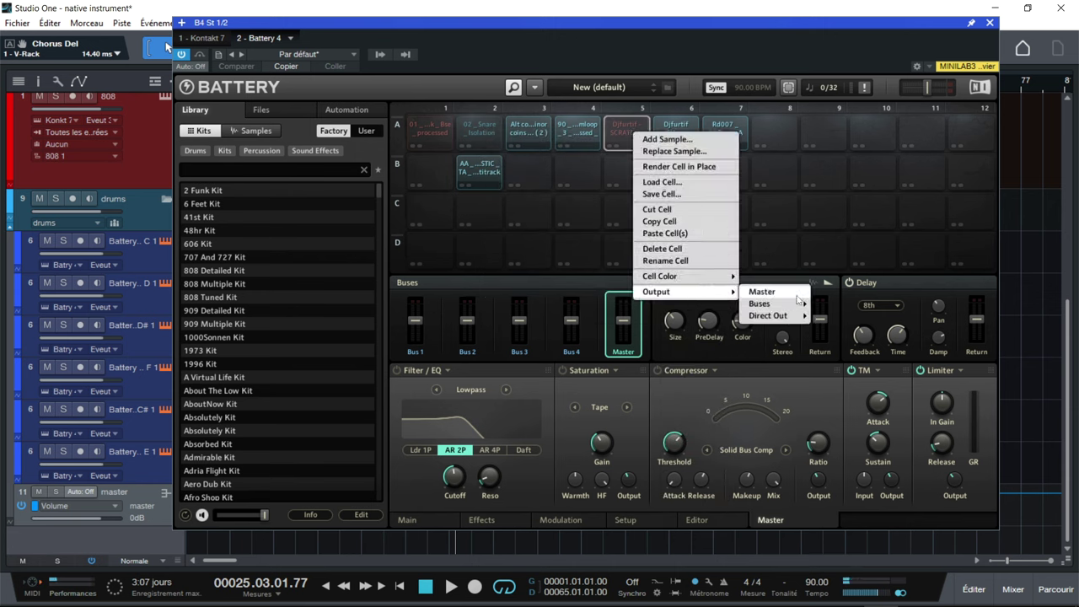
mouse_move(796, 320)
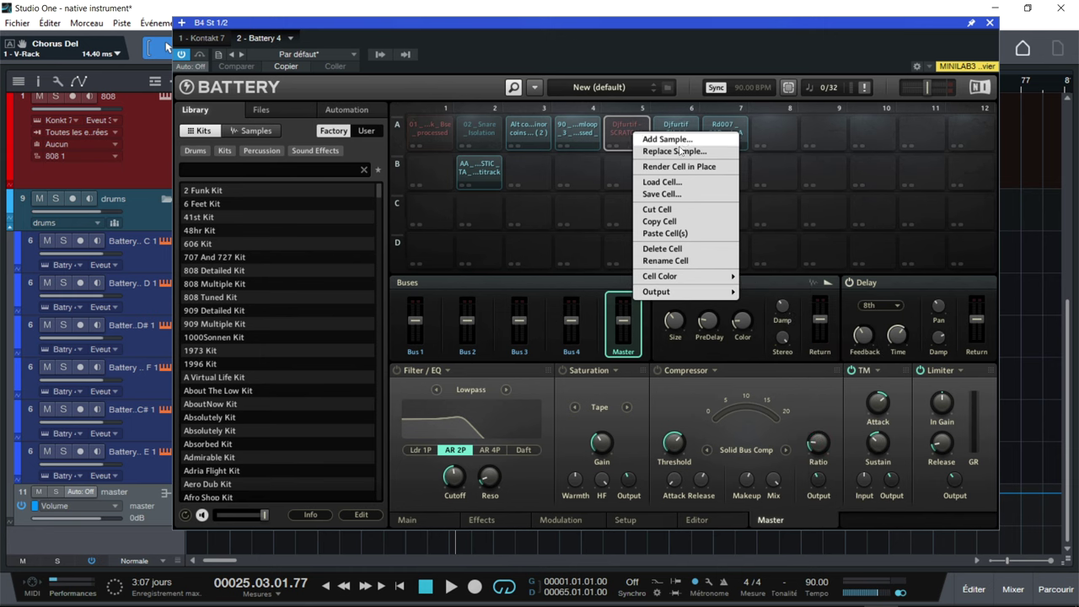
click(386, 56)
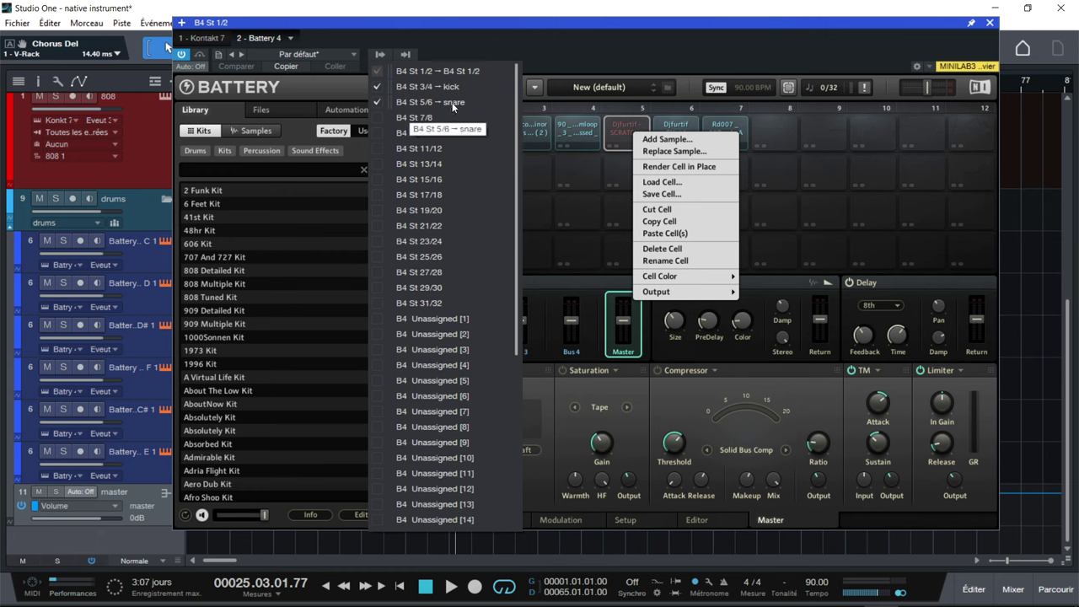
click(617, 35)
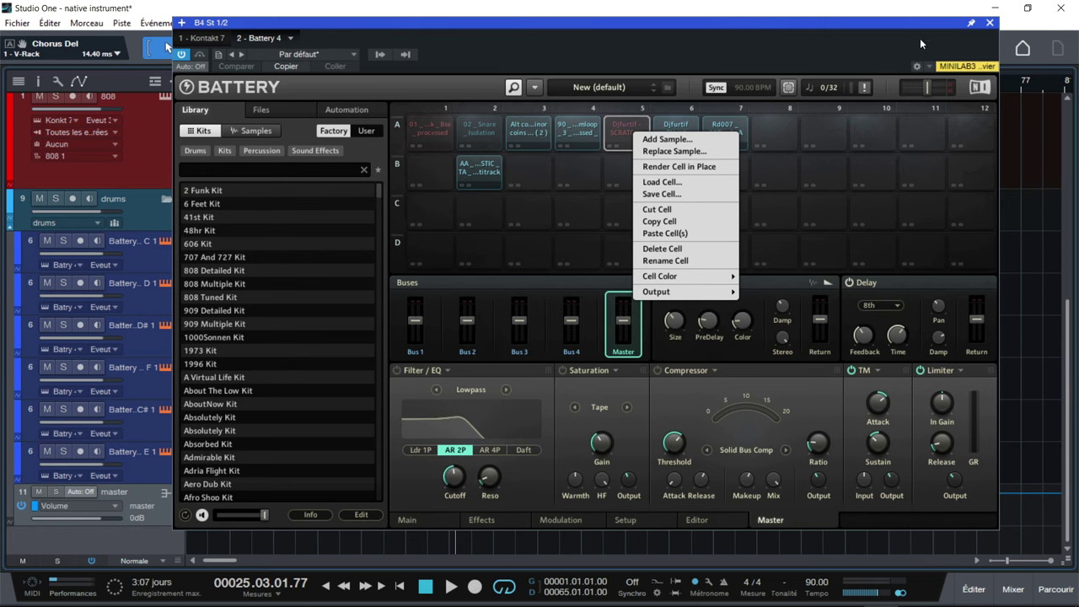
- Close the Battery 4 window, show the mixer enlarged to its inserts, and play the song with the drums bus soloed
click(990, 24)
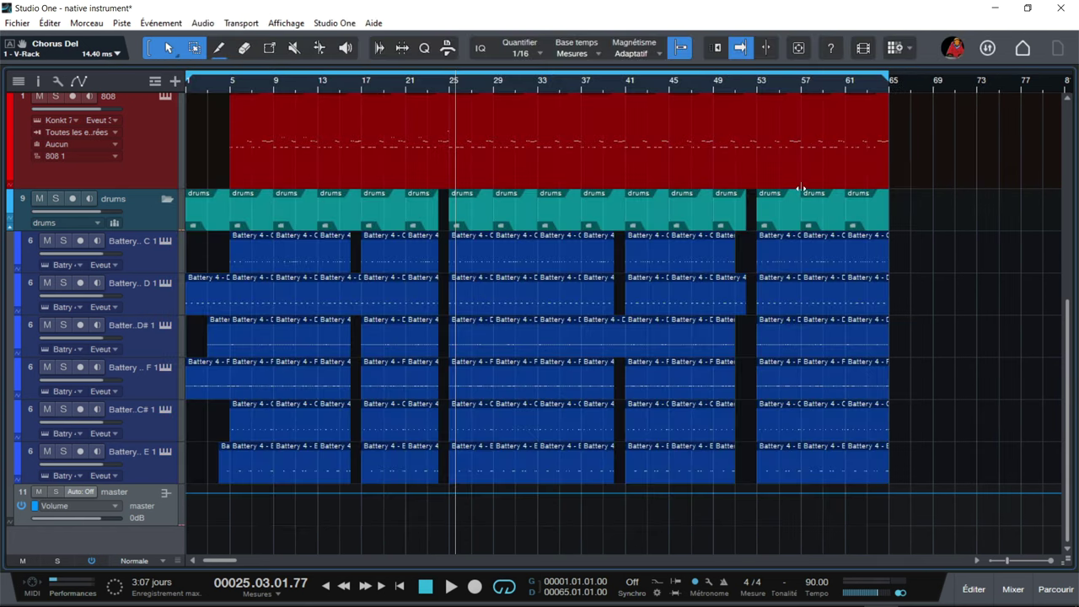
key(F3)
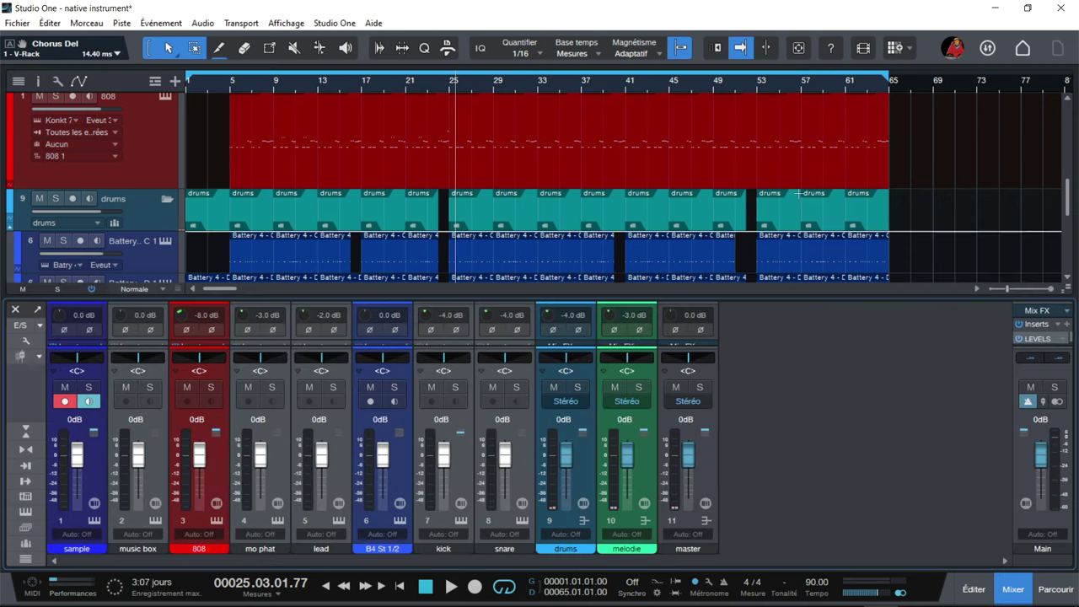
click(580, 387)
key(space)
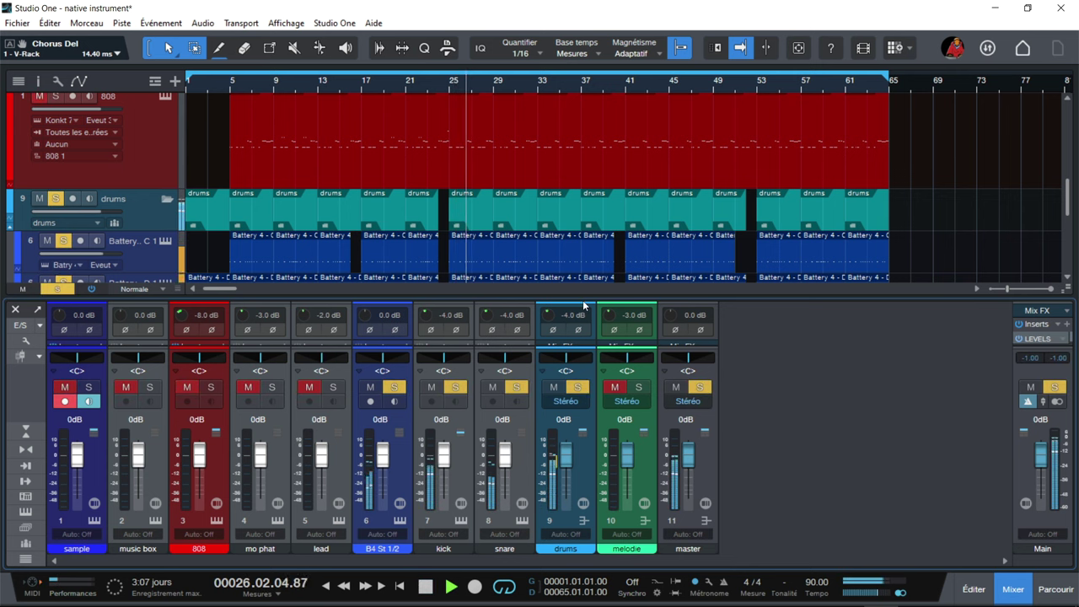
drag(584, 285, 583, 145)
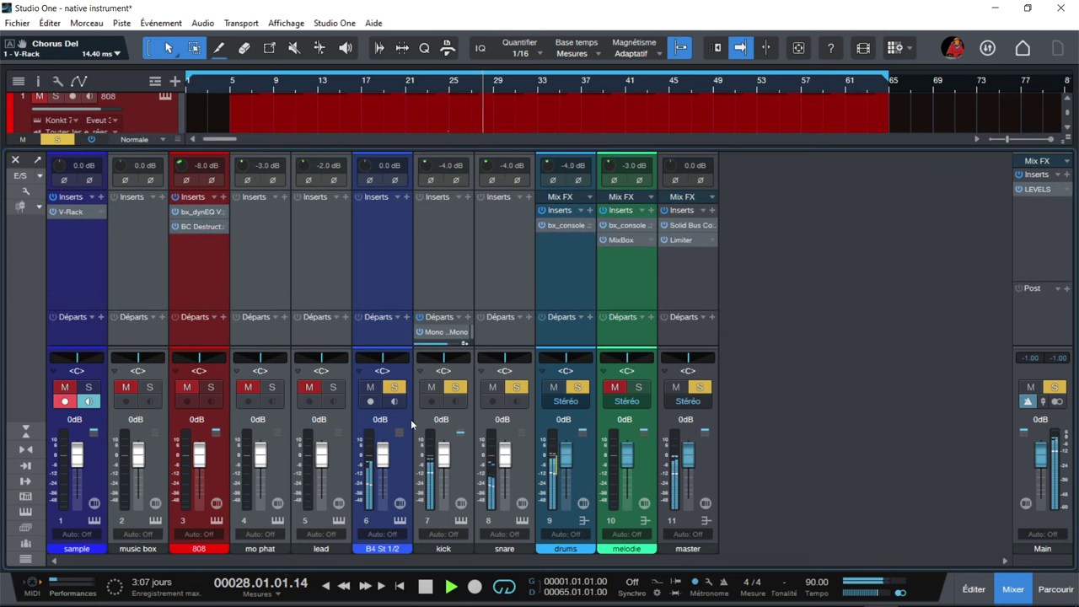
key(space)
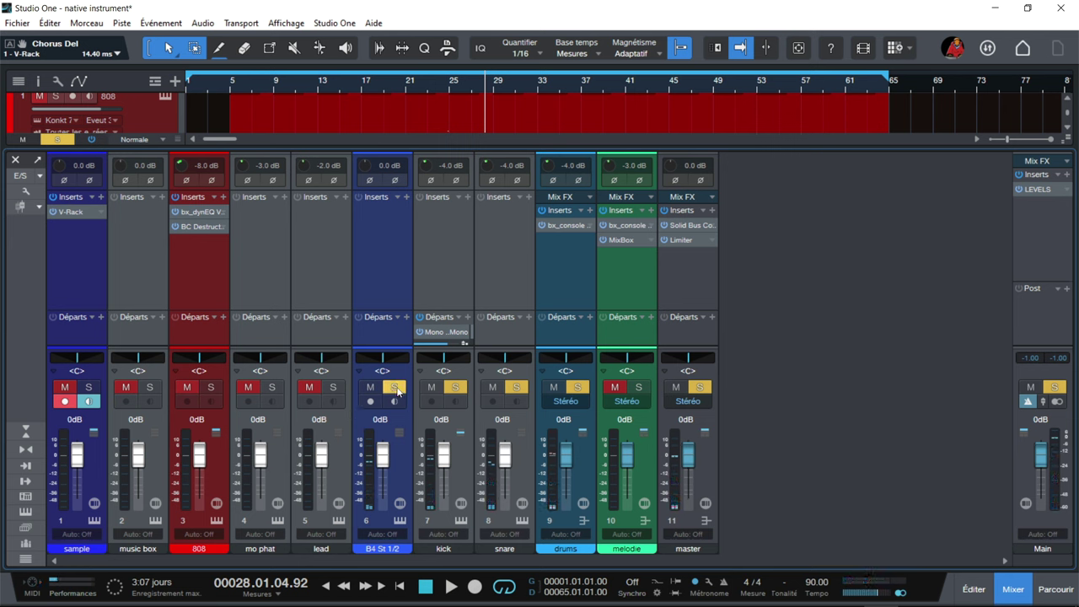
- Audition the remaining Battery outputs with the kick and snare channels unsoloed, and solo the snare and kick again during playback
click(456, 389)
click(516, 387)
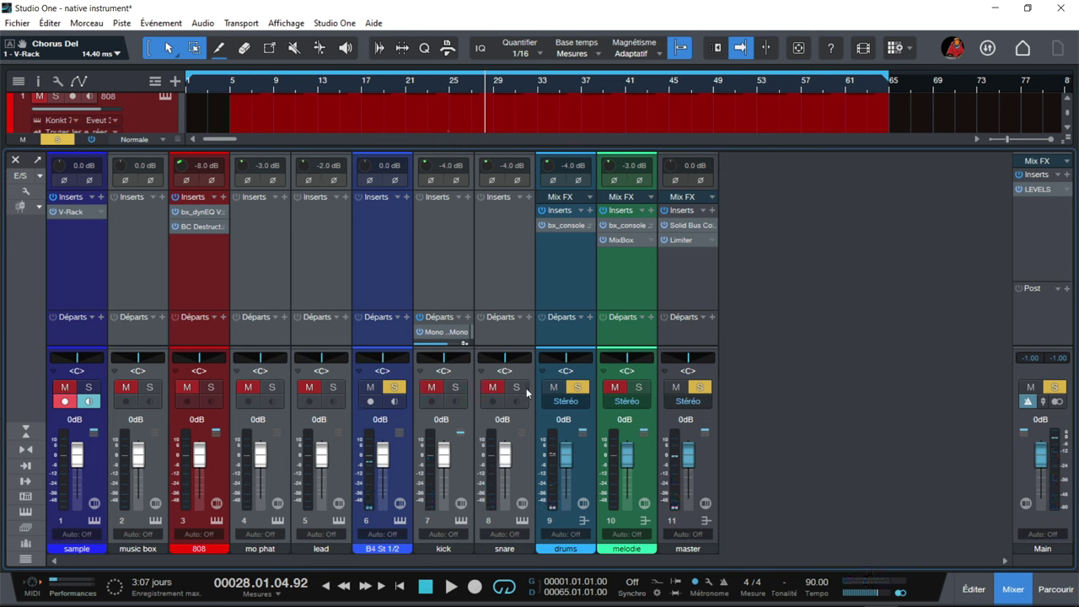
key(space)
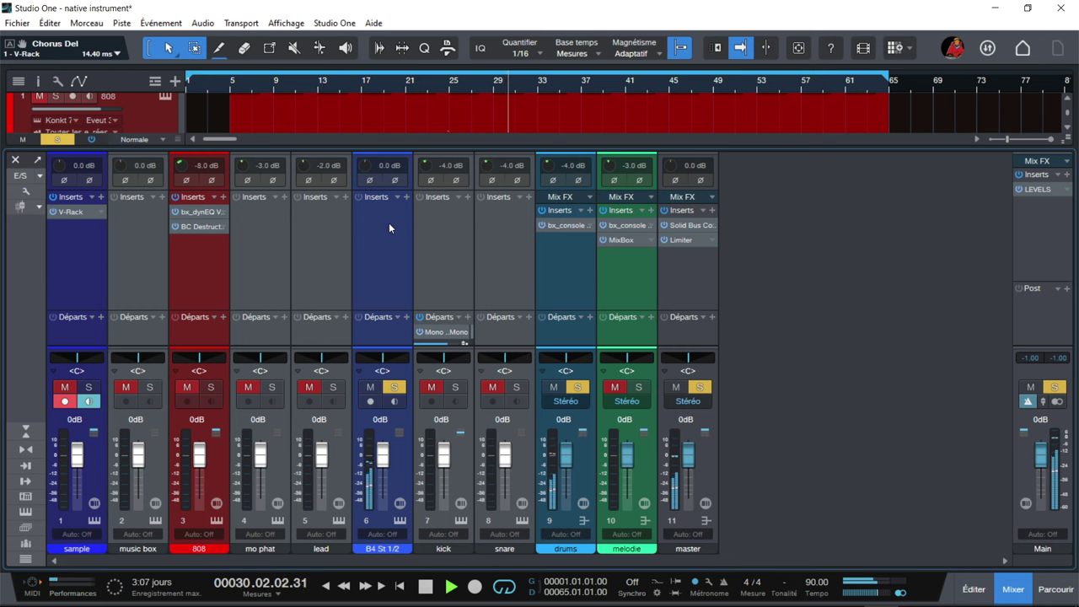
click(518, 388)
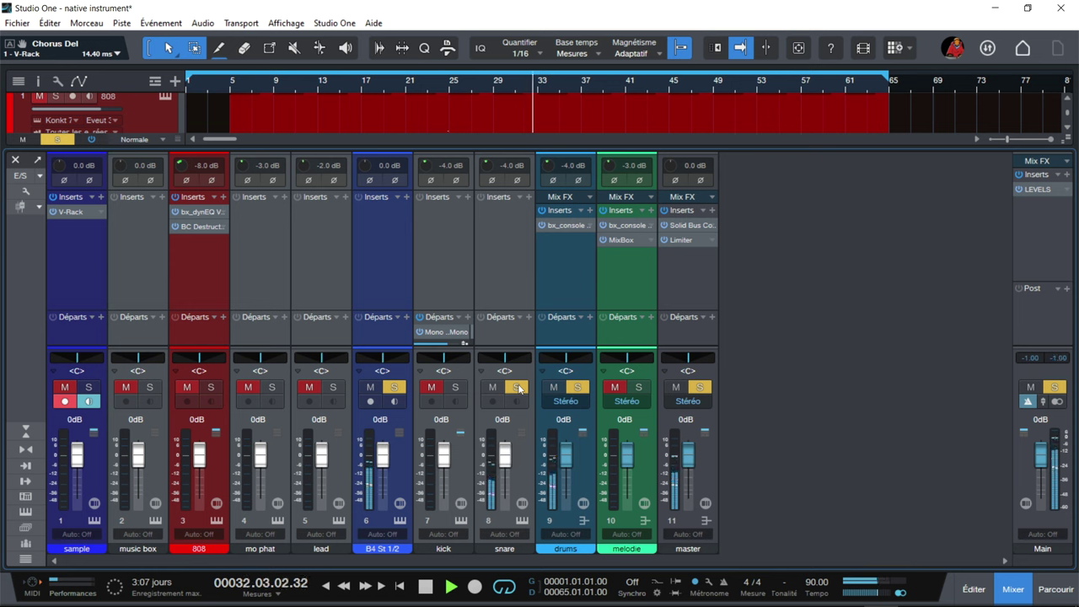
click(455, 388)
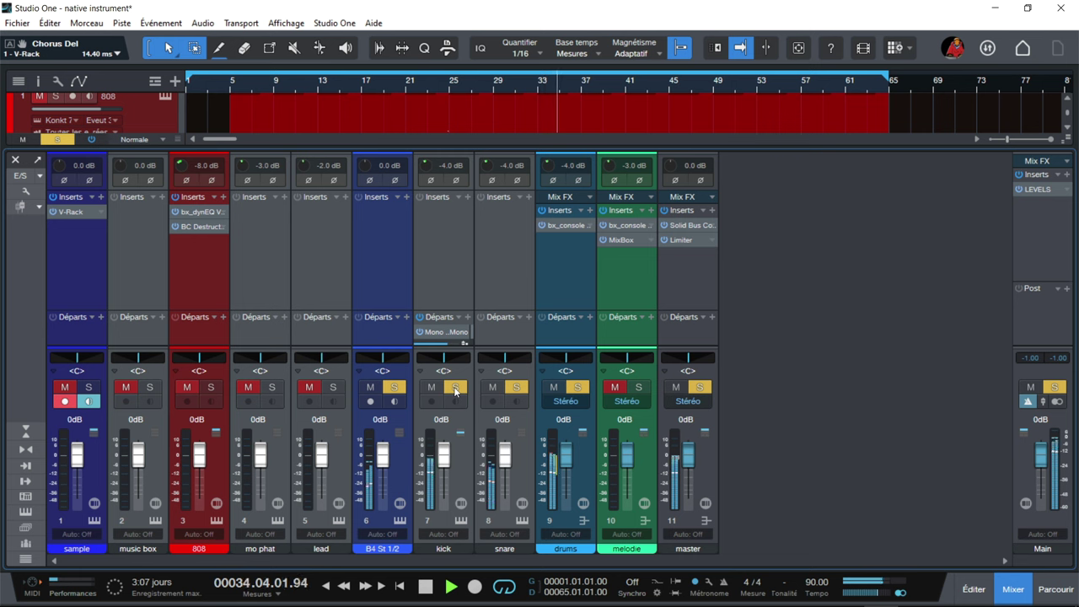
click(455, 388)
key(space)
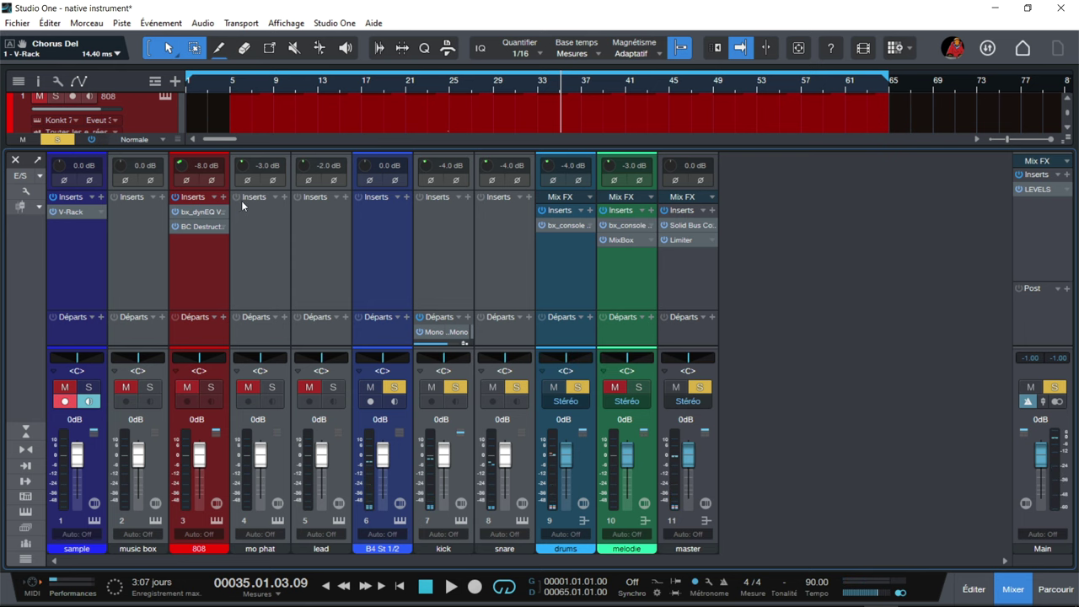
- Solo the 808 channel and play it with the drums to observe its sidechained bx_dynEQ V2 insert
click(199, 213)
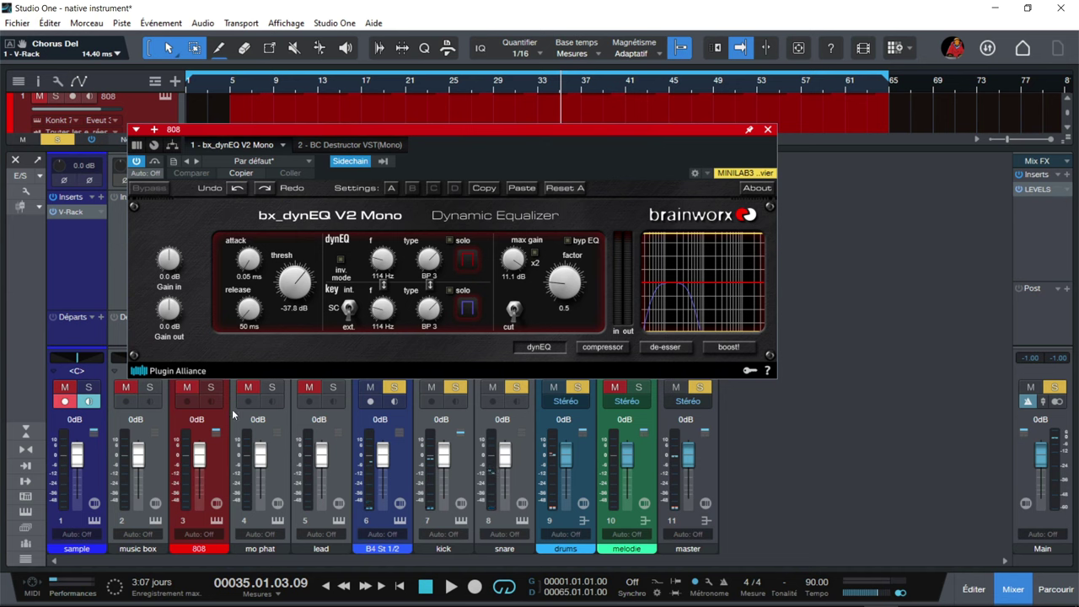
click(211, 388)
key(space)
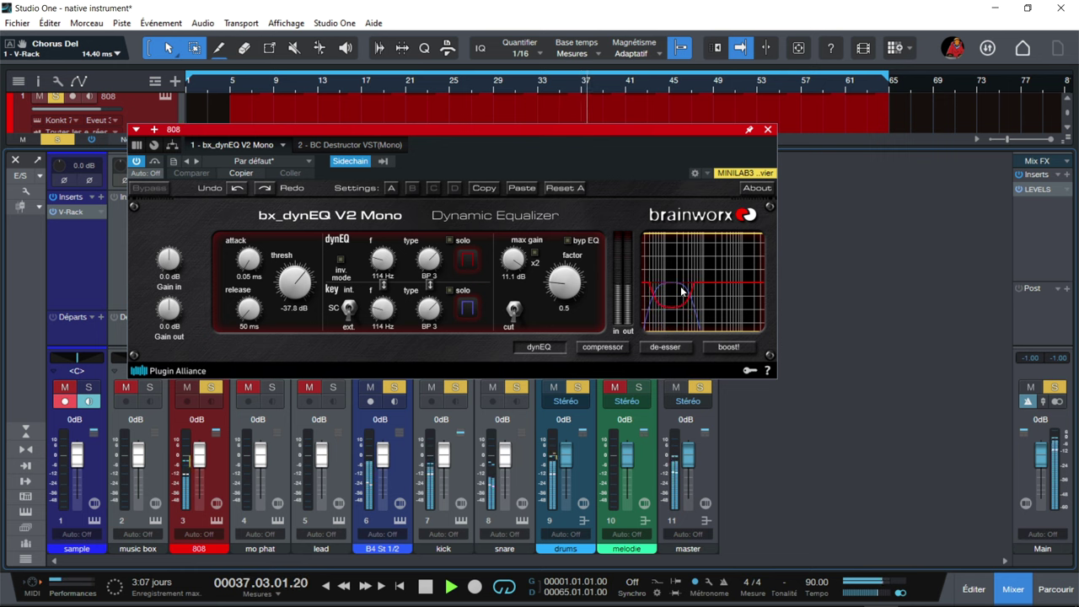
key(space)
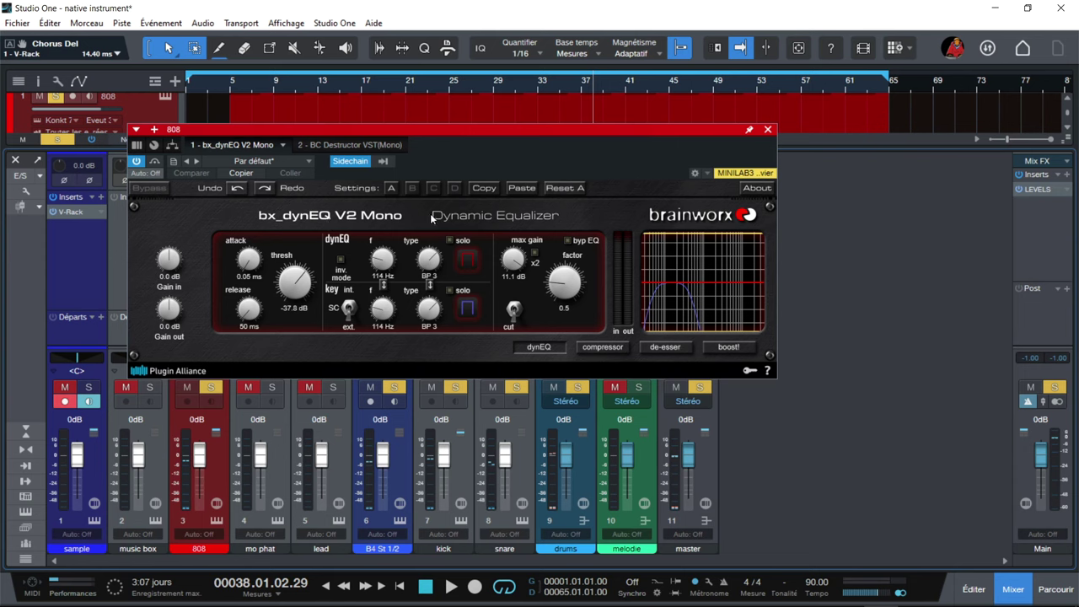
click(767, 131)
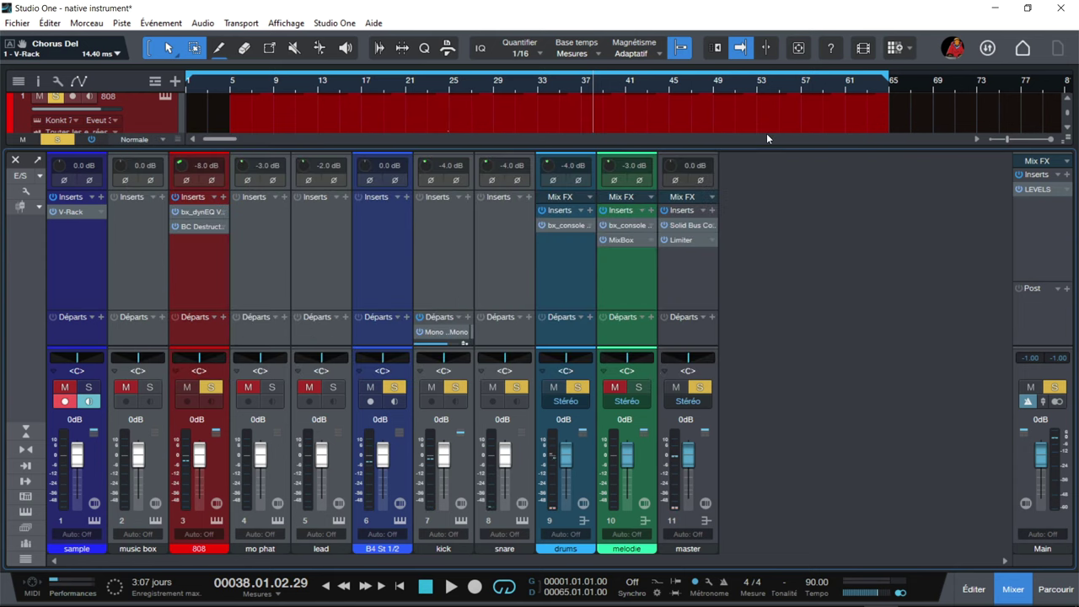
- Open the BC Destructor insert on the 808 channel and raise its Drive to 4.2 during playback
click(200, 225)
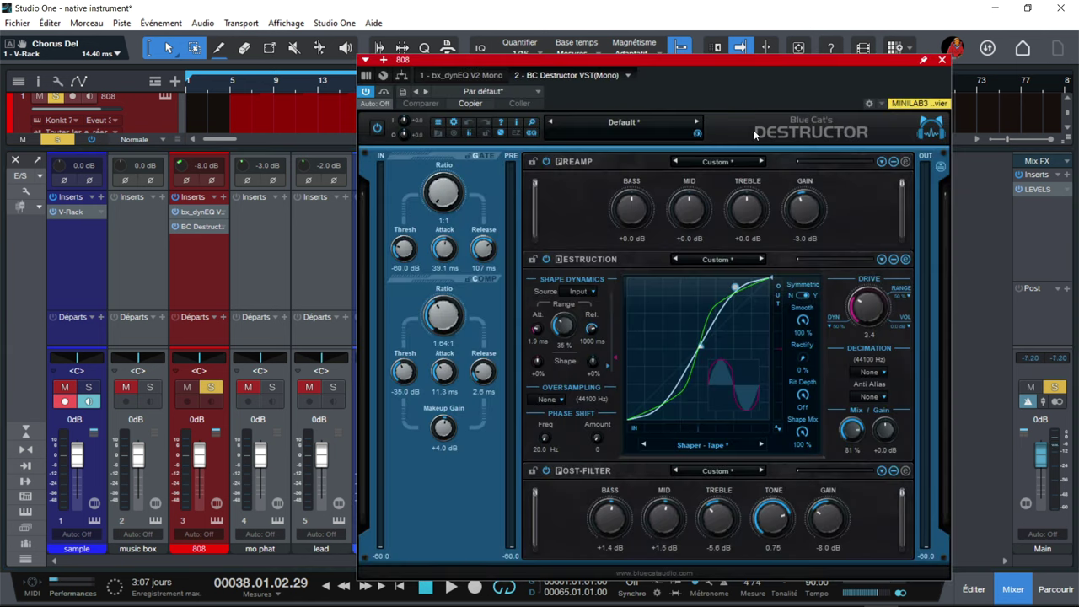
drag(764, 55, 644, 49)
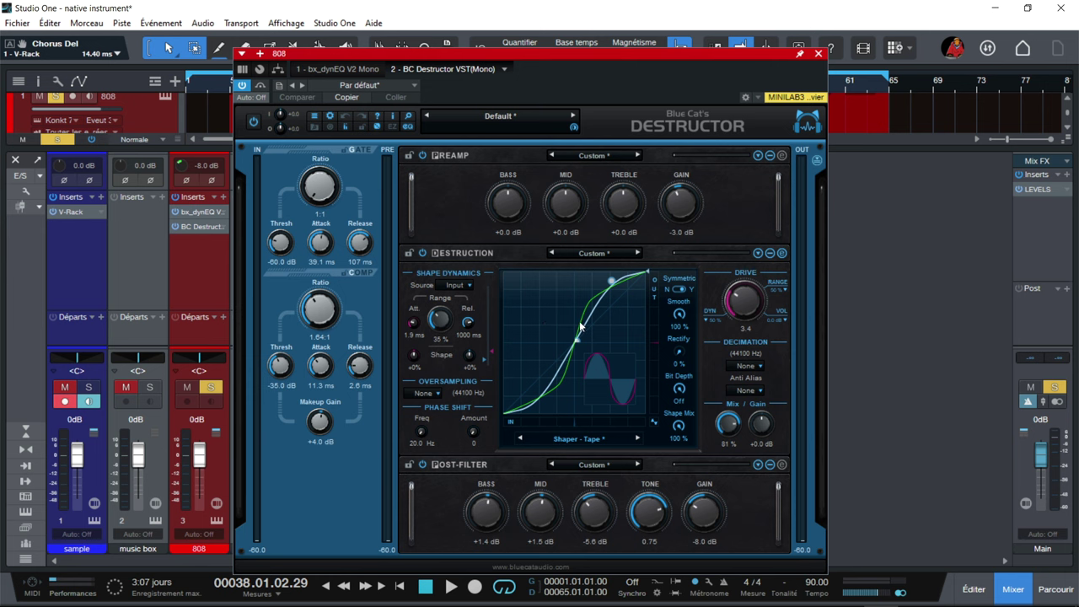
key(space)
mouse_move(740, 313)
mouse_down()
mouse_move(740, 286)
mouse_move(736, 301)
mouse_up()
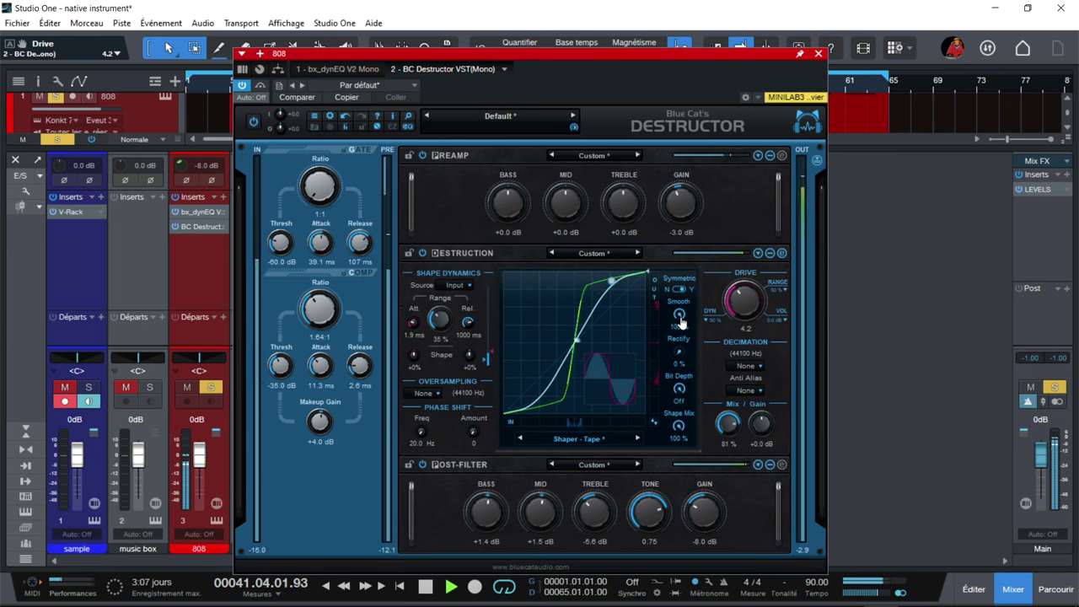
key(space)
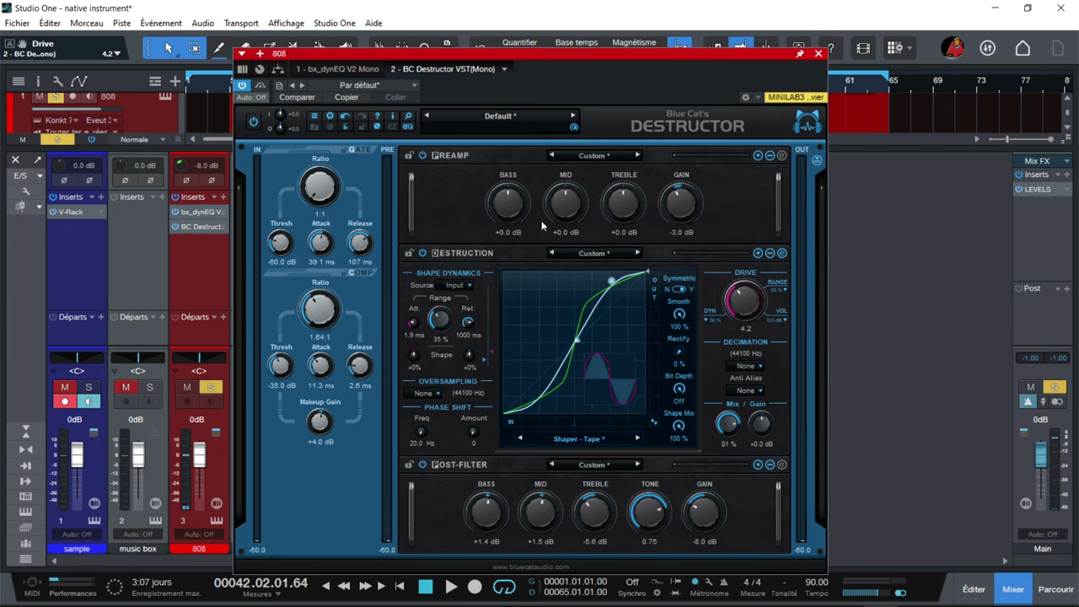
- Browse the factory bass and guitar preset categories of the Destructor's Preamp section without loading one
click(594, 160)
mouse_move(642, 168)
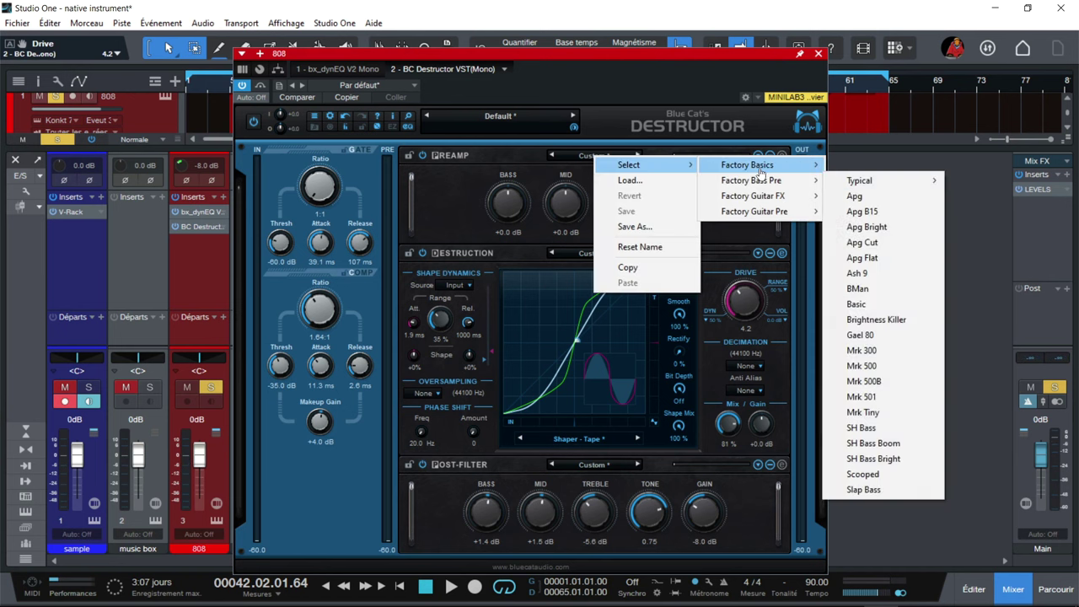
mouse_move(770, 187)
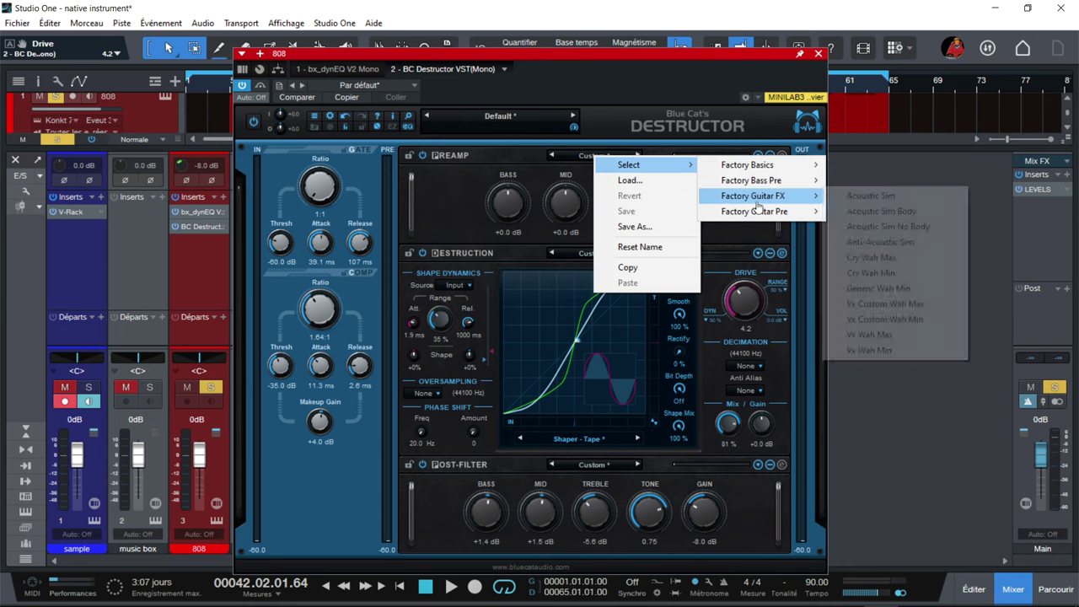
mouse_move(766, 216)
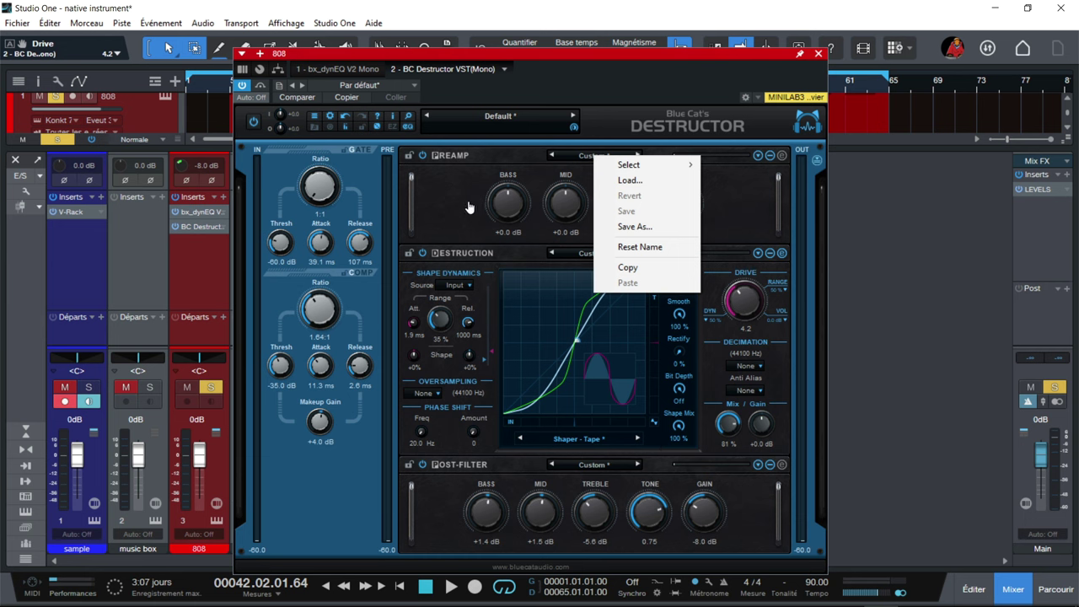
click(435, 205)
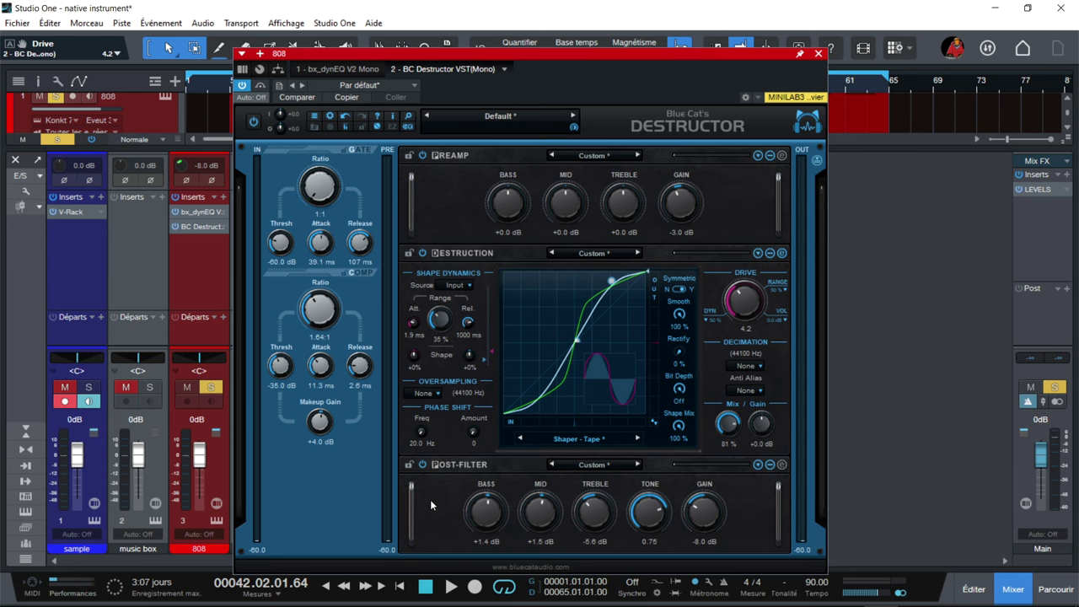
- Examine the Destructor's Post-Filter curve on the 808, compare the sound with the filter off and on, and close the plug-in
click(781, 466)
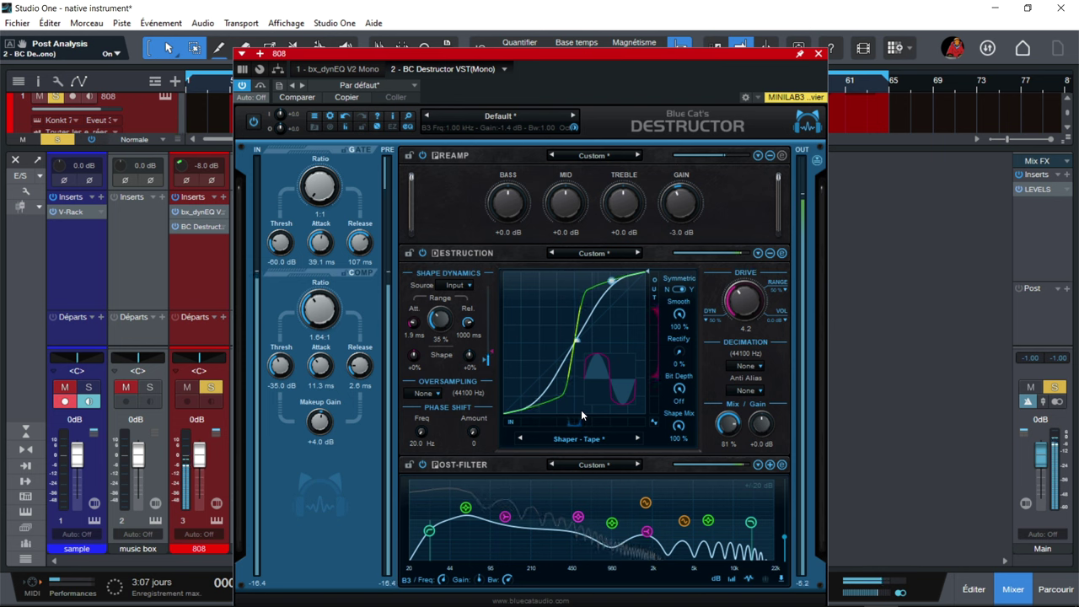
click(422, 465)
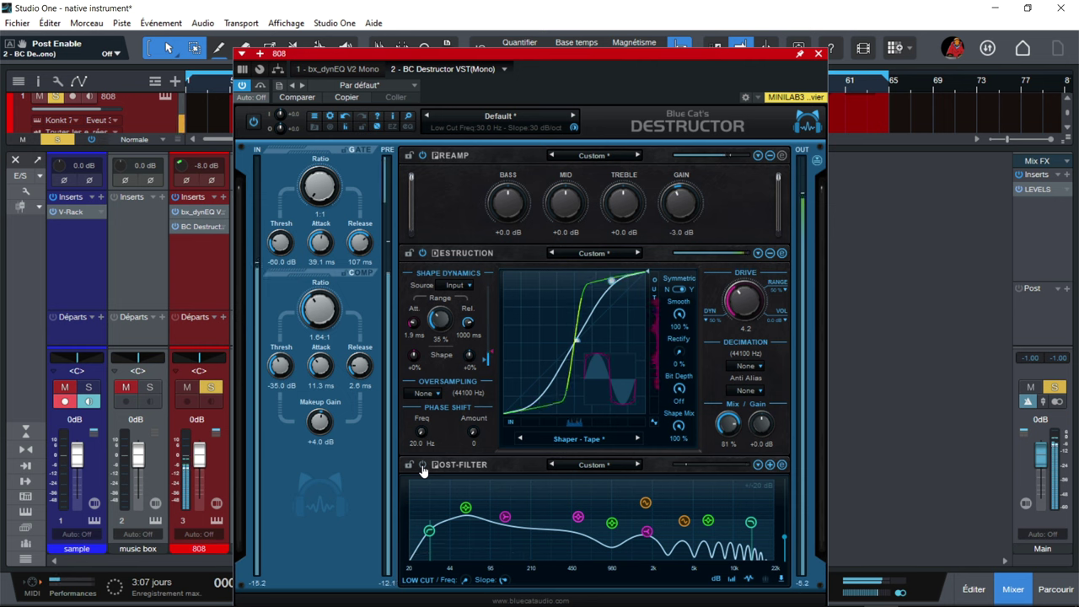
click(422, 465)
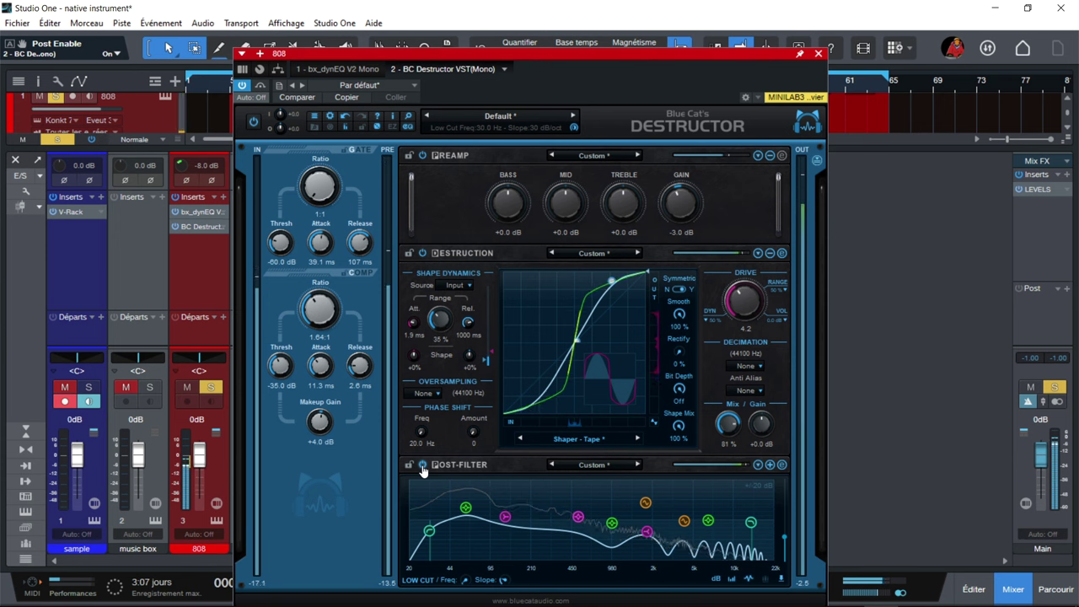
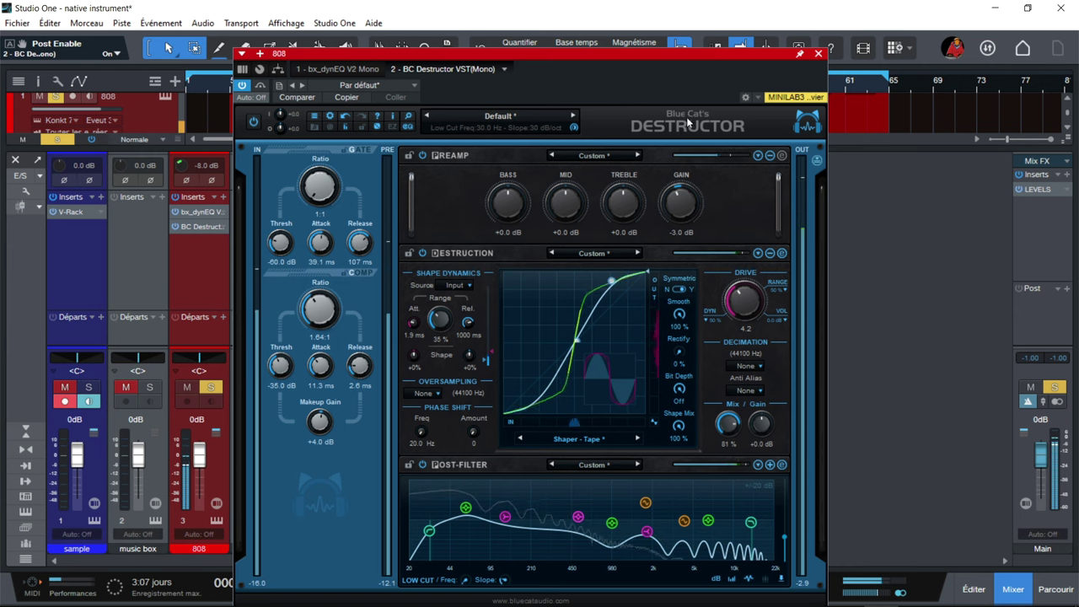
click(817, 55)
key(space)
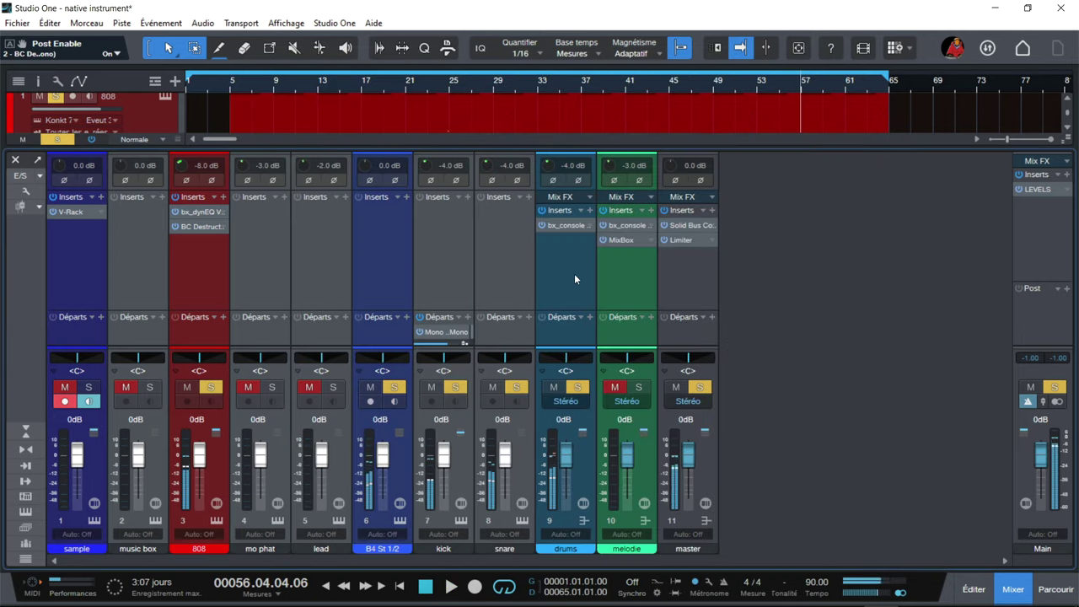
- View the bx_console SSL 4000 G settings on the drums bus and close the plug-in
click(580, 226)
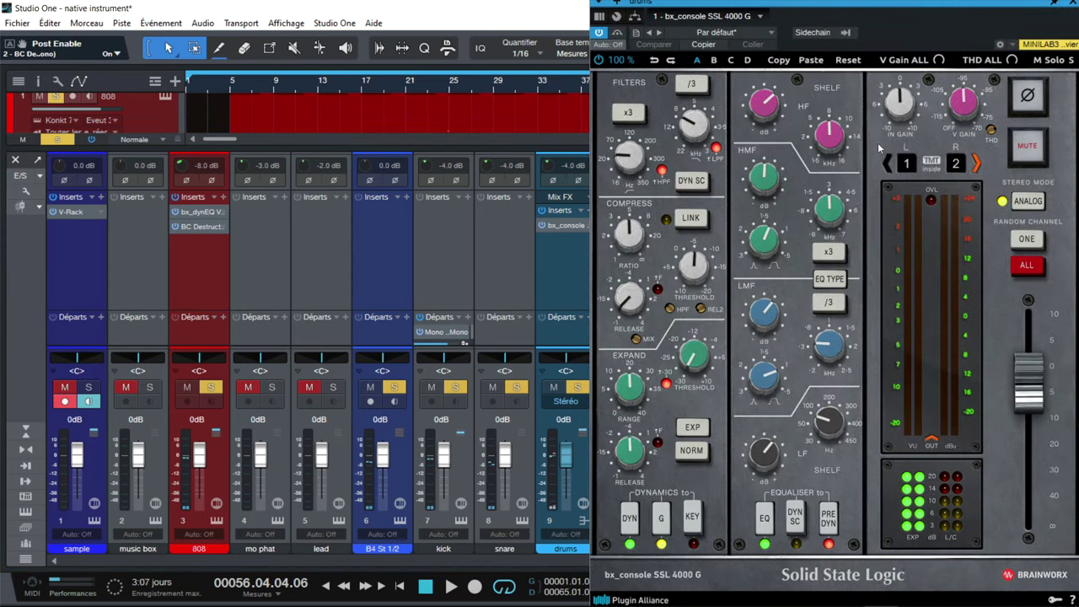
drag(952, 7, 807, 14)
drag(739, 11, 742, 15)
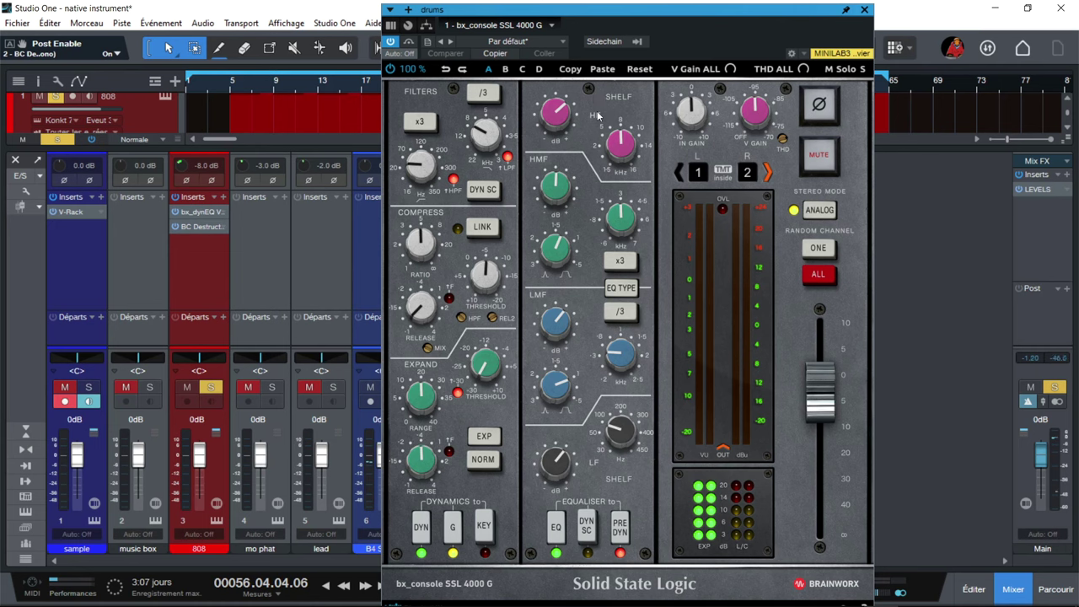
click(864, 10)
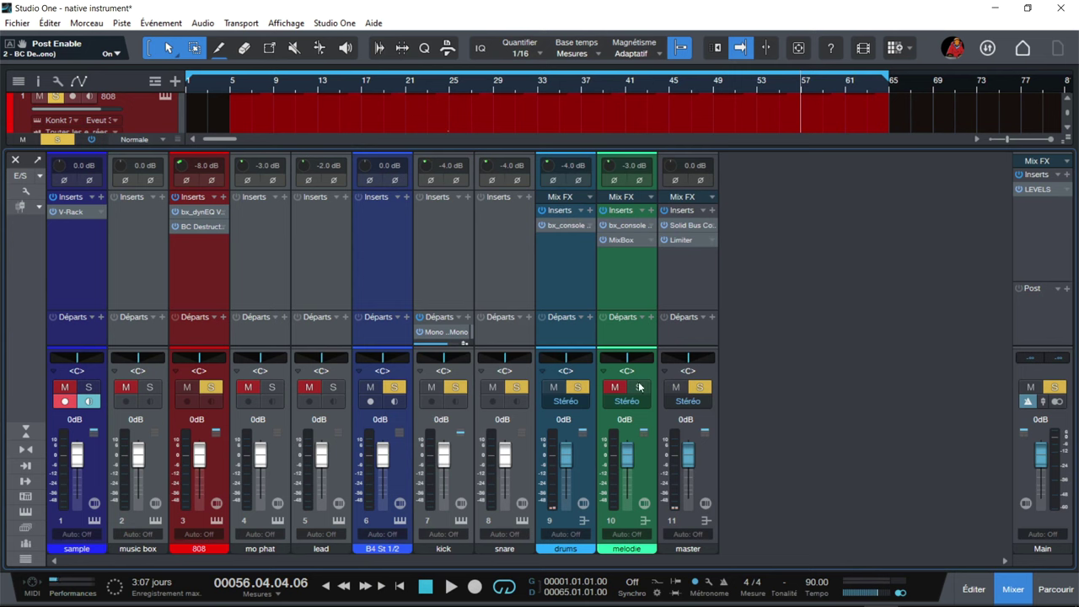
- Inspect the melodie bus's bx_console SSL 4000 G and MixBox inserts, and play the melodic tracks with the 808 unsoloed
click(627, 226)
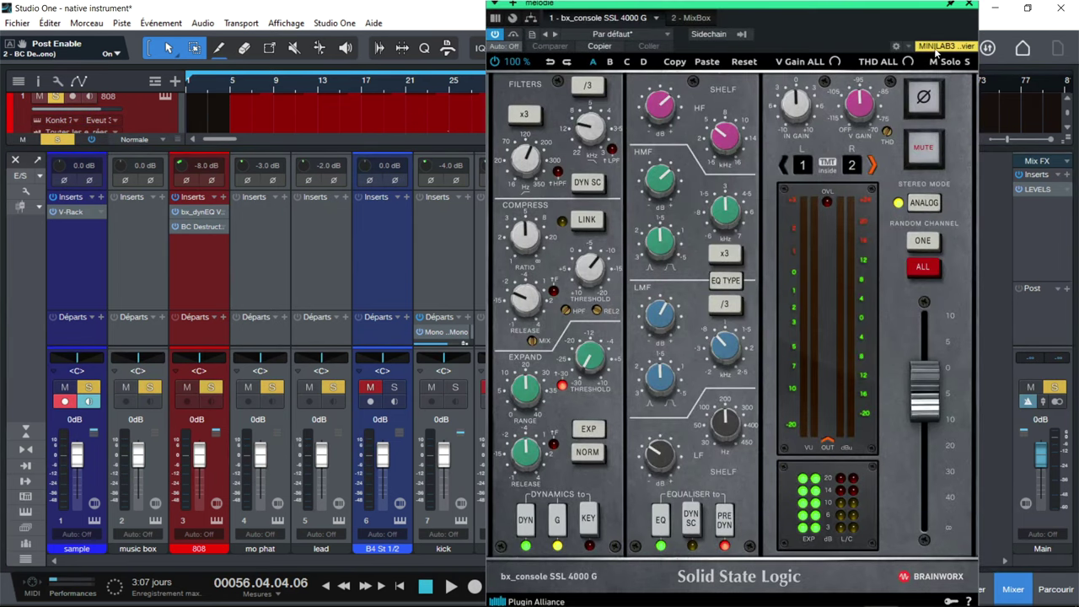
click(691, 18)
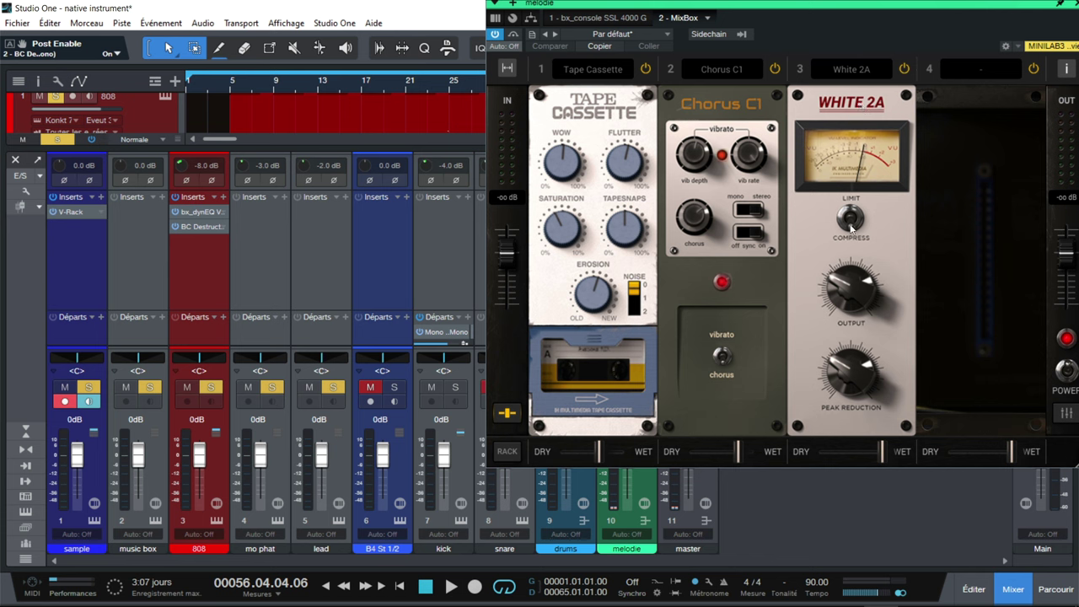
key(space)
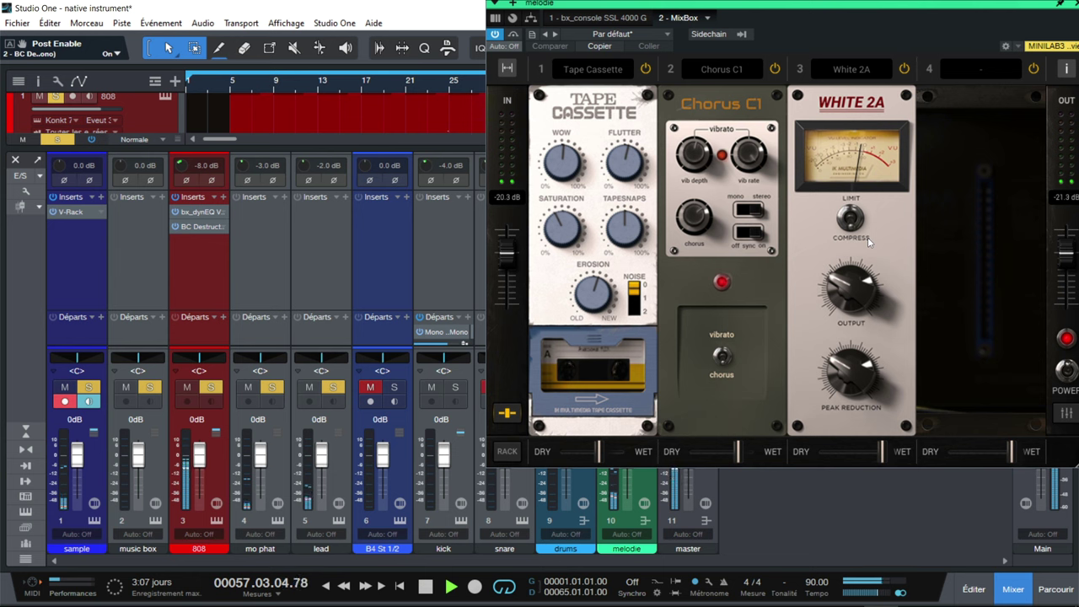
click(430, 387)
click(186, 387)
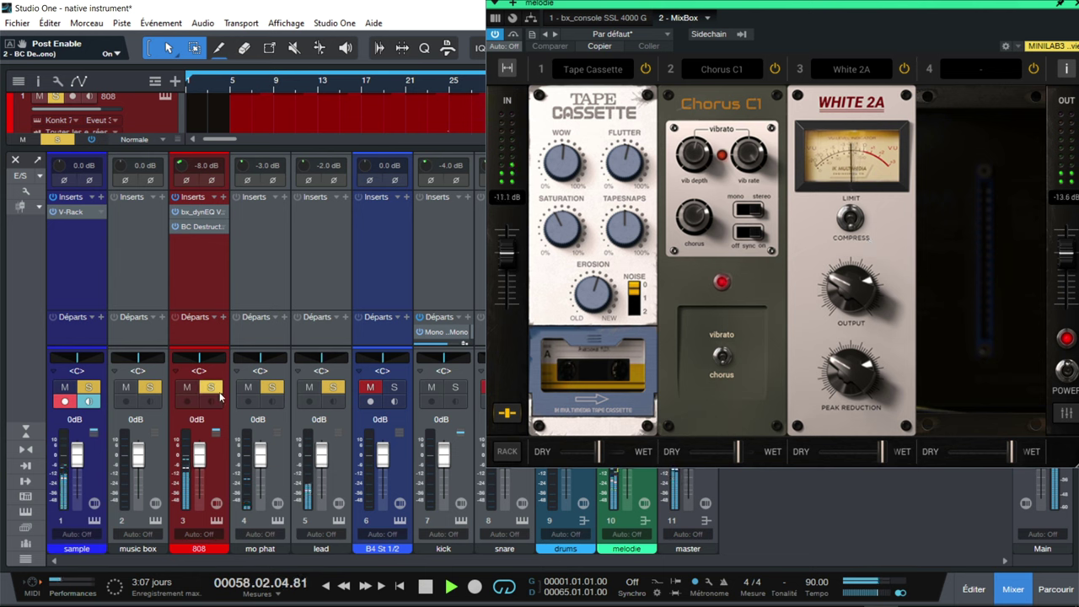
click(211, 387)
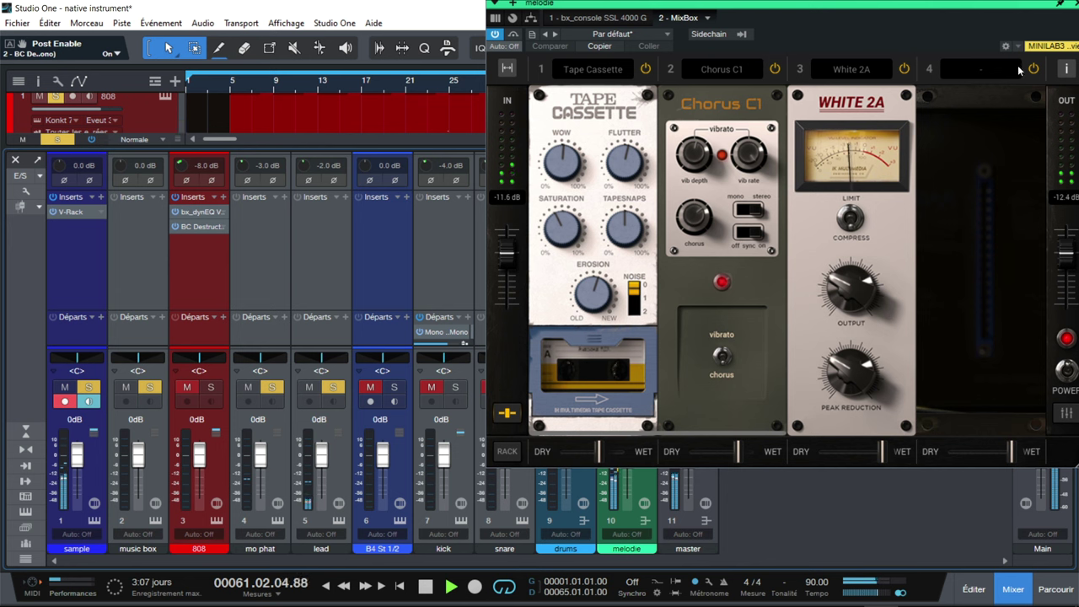
- Compare the melodie bus with the MixBox rack power off and on, close the plug-in, unsolo the bus and stop playback
drag(1010, 6, 908, 17)
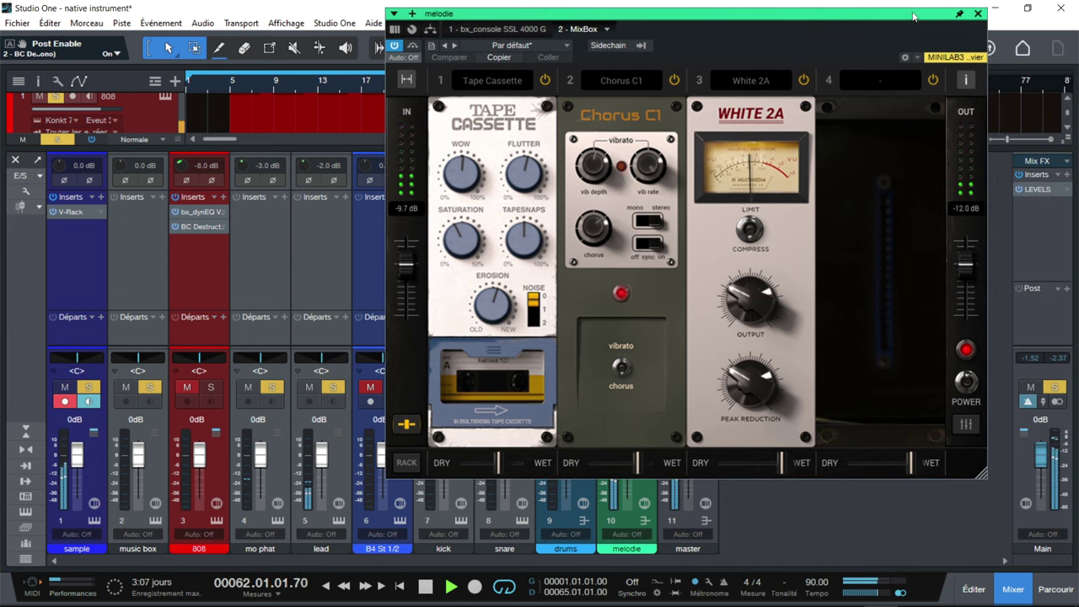
click(968, 386)
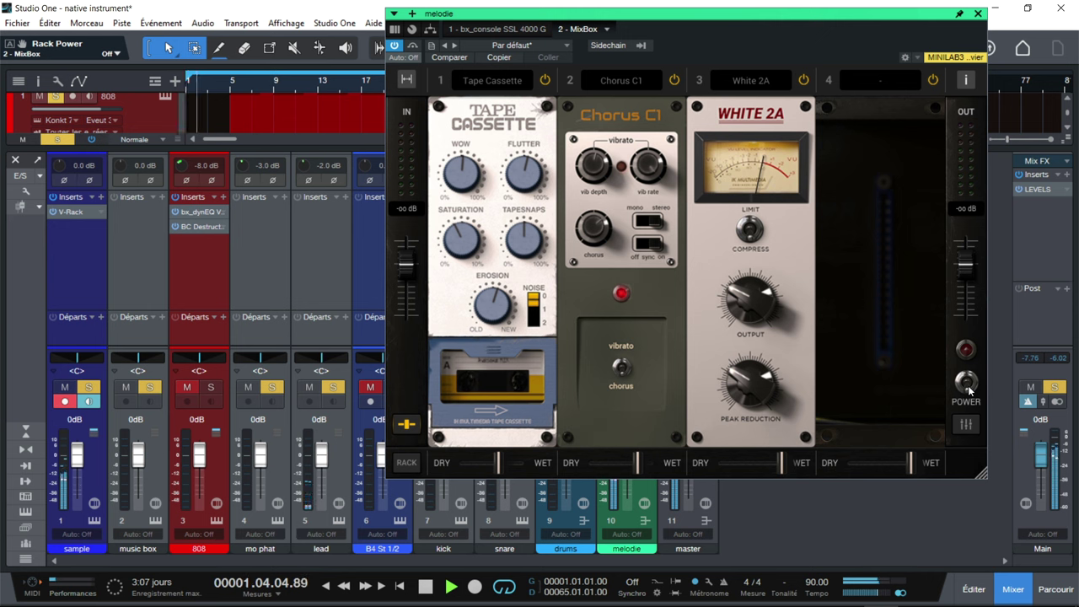
click(967, 387)
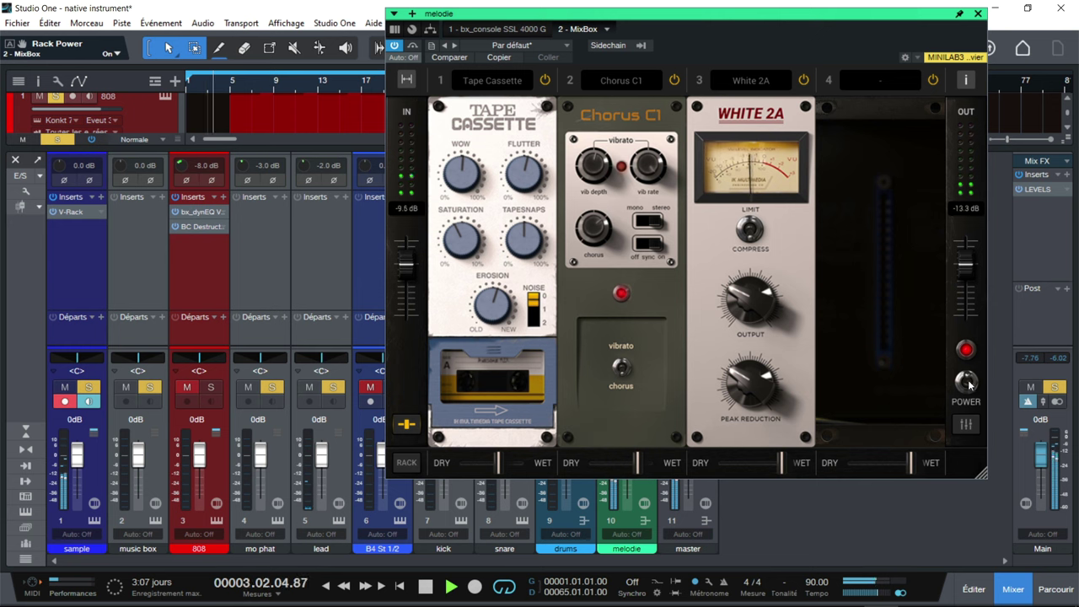
click(978, 15)
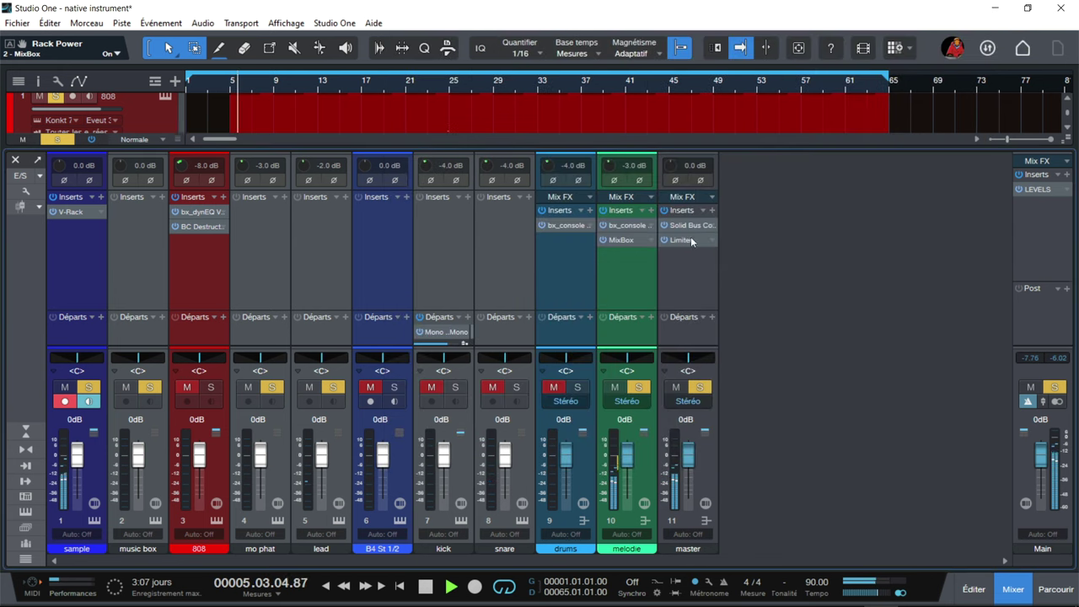
click(639, 390)
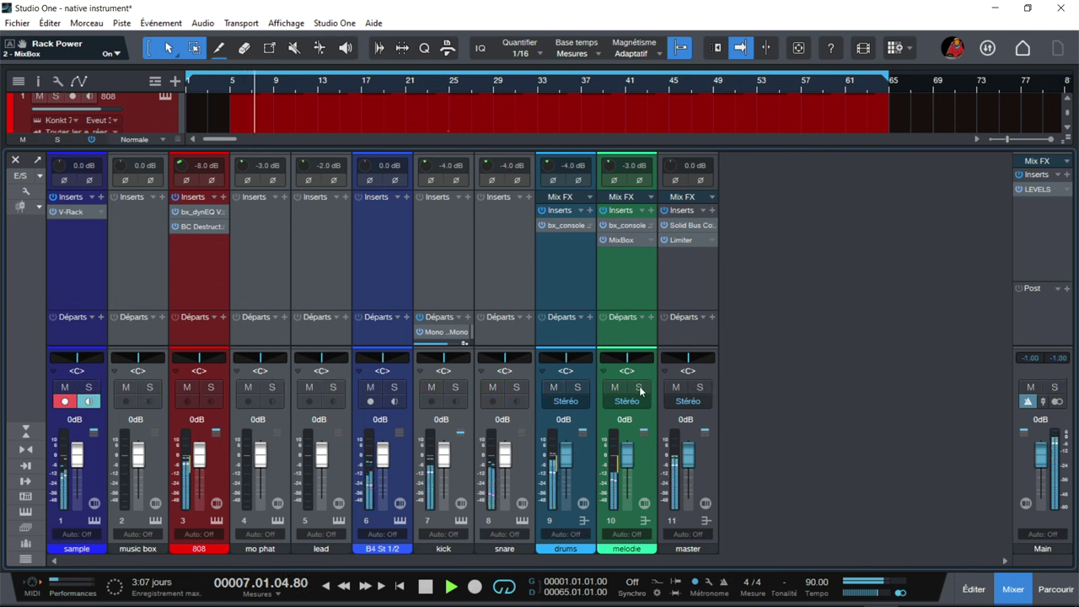
key(space)
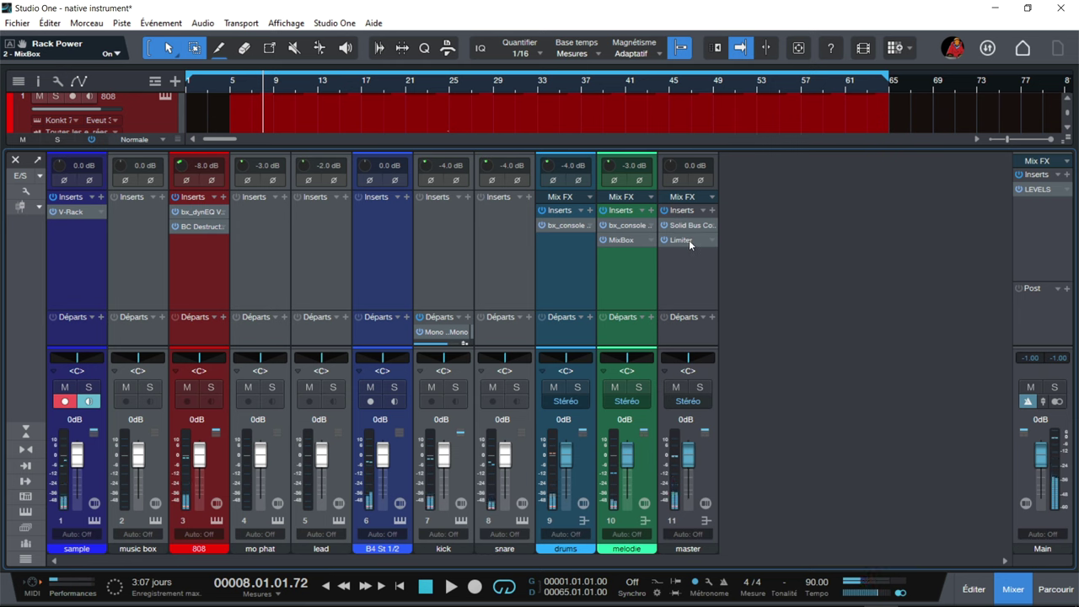
- View the master bus's Limiter and Solid Bus Comp settings, play the full mix through them, and close the plug-in
click(689, 240)
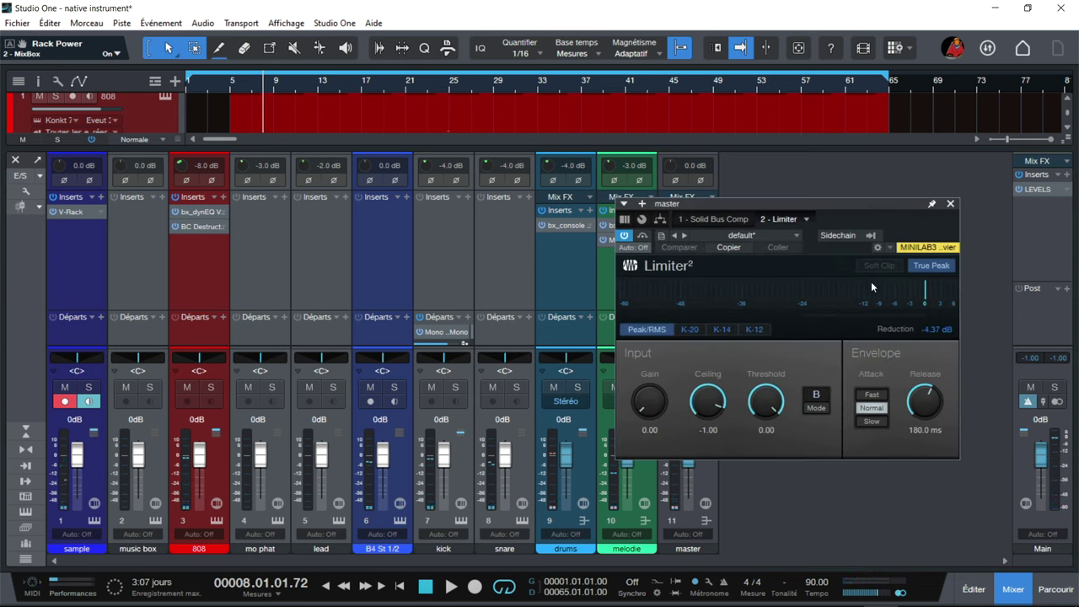
click(719, 218)
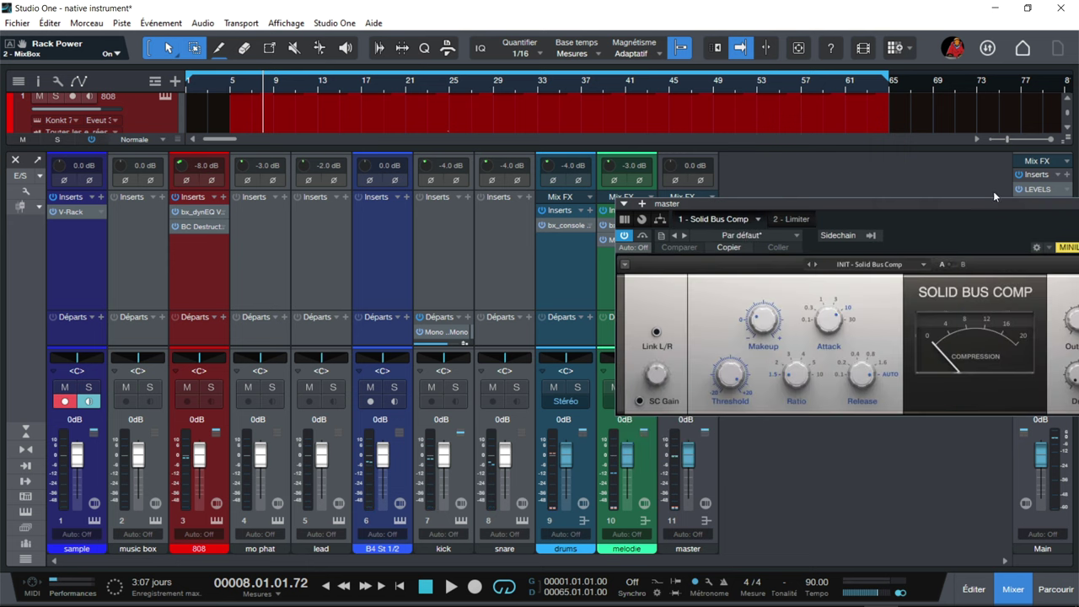
drag(1001, 198, 817, 193)
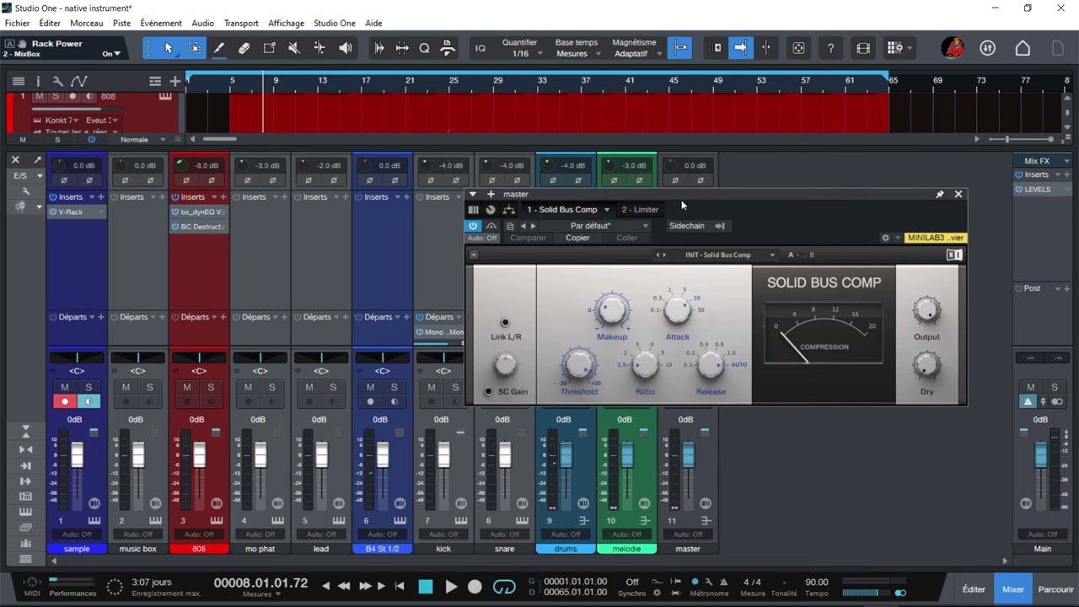
key(space)
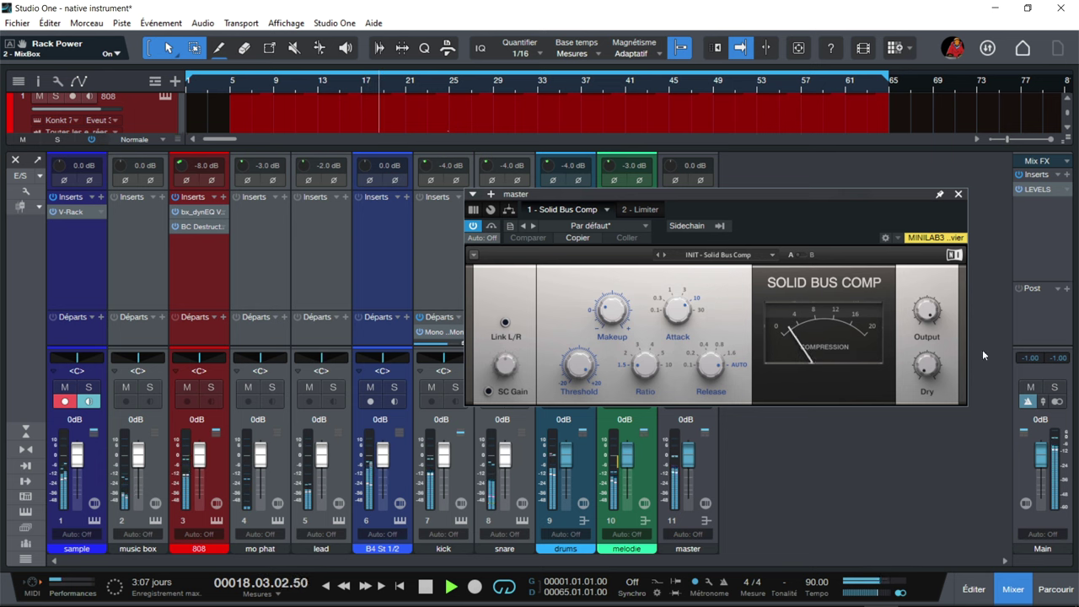
click(958, 195)
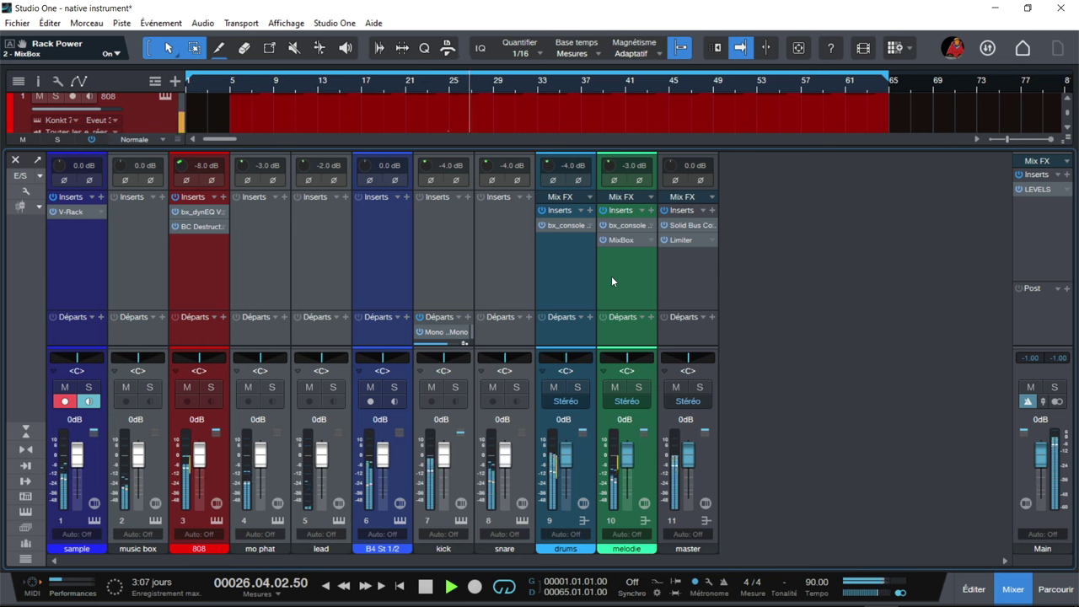
- Solo the sample channel, compare its V-Rack effect bypassed and active, and close the plug-in and clear the solo
click(88, 387)
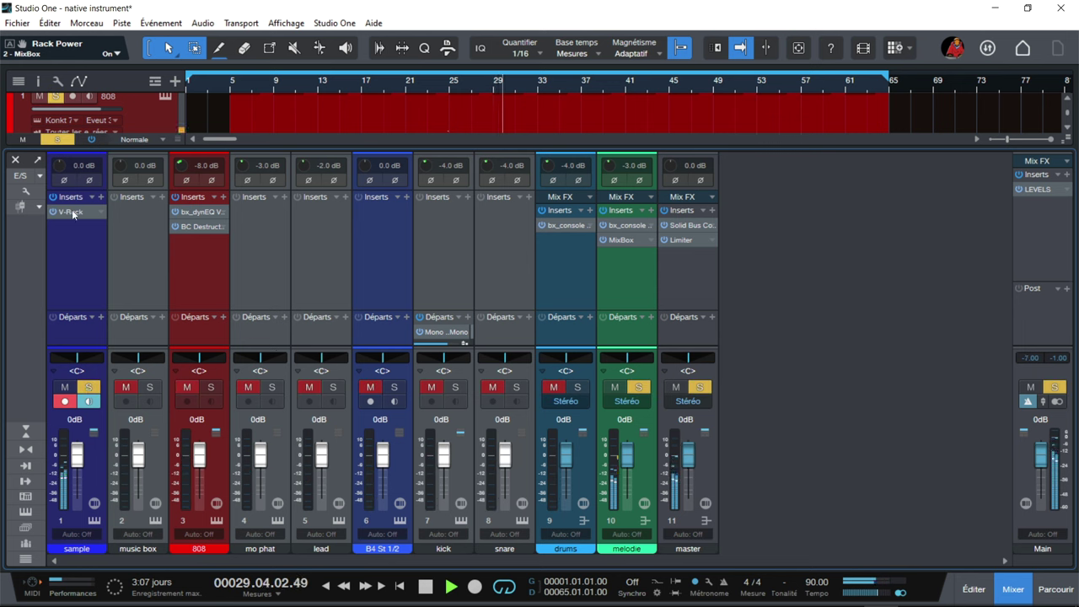
click(71, 211)
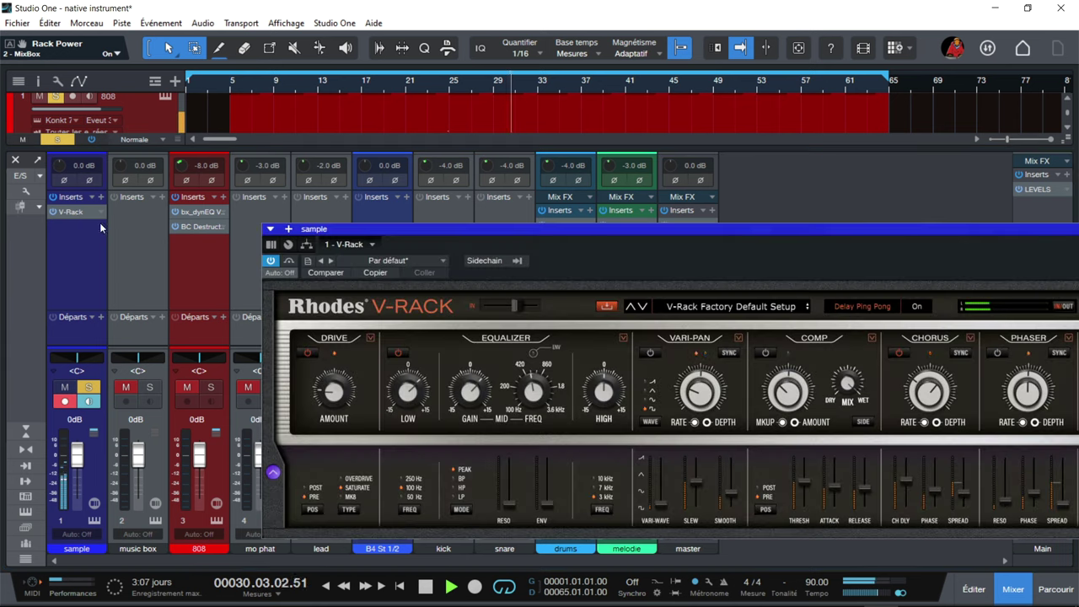
drag(546, 230, 337, 146)
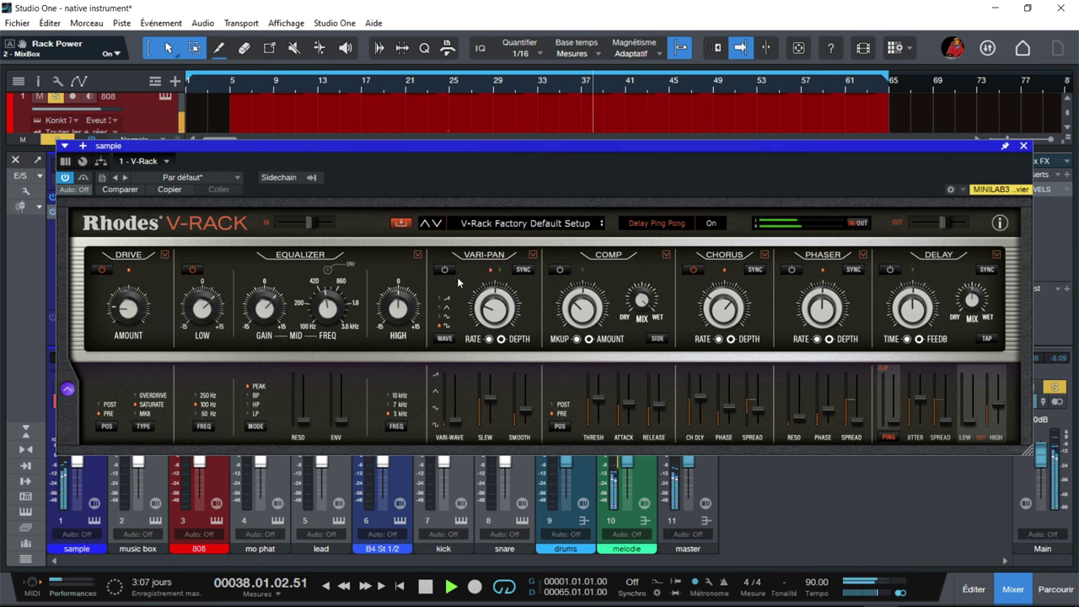
click(85, 178)
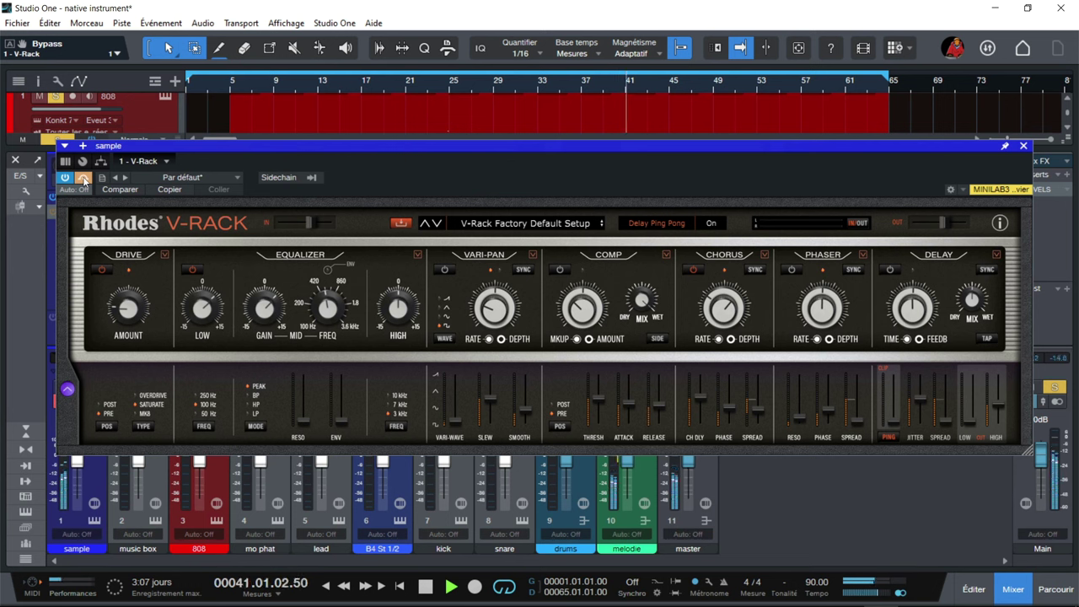
click(84, 180)
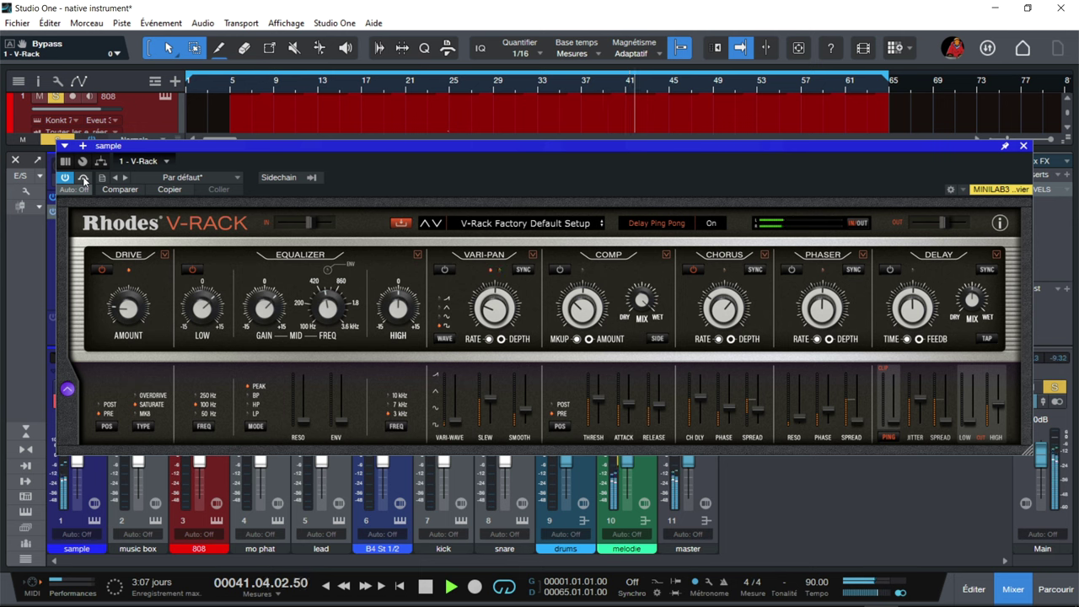
click(84, 179)
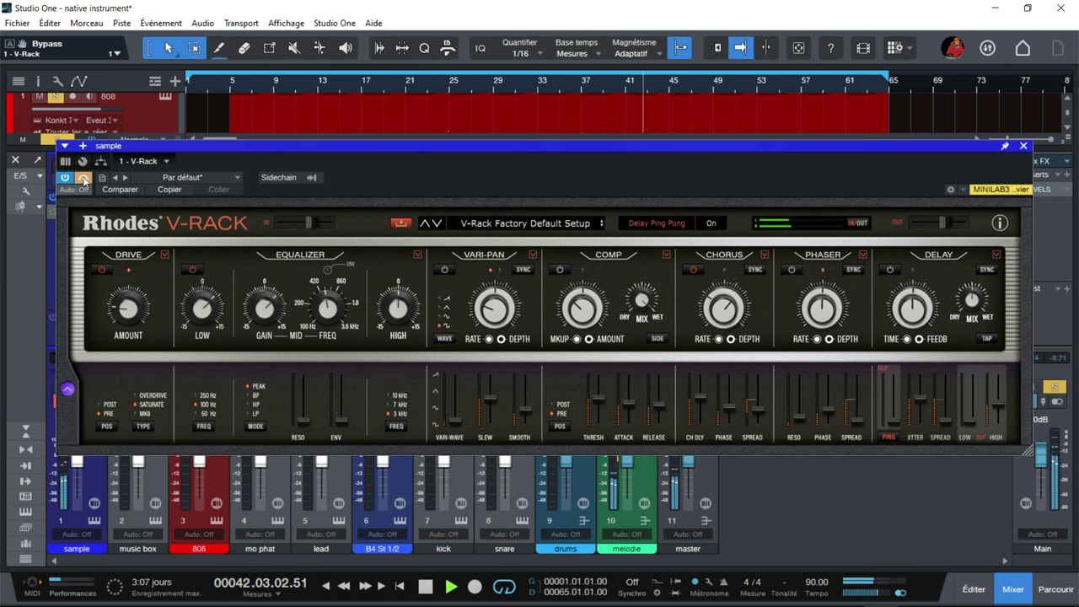
click(84, 180)
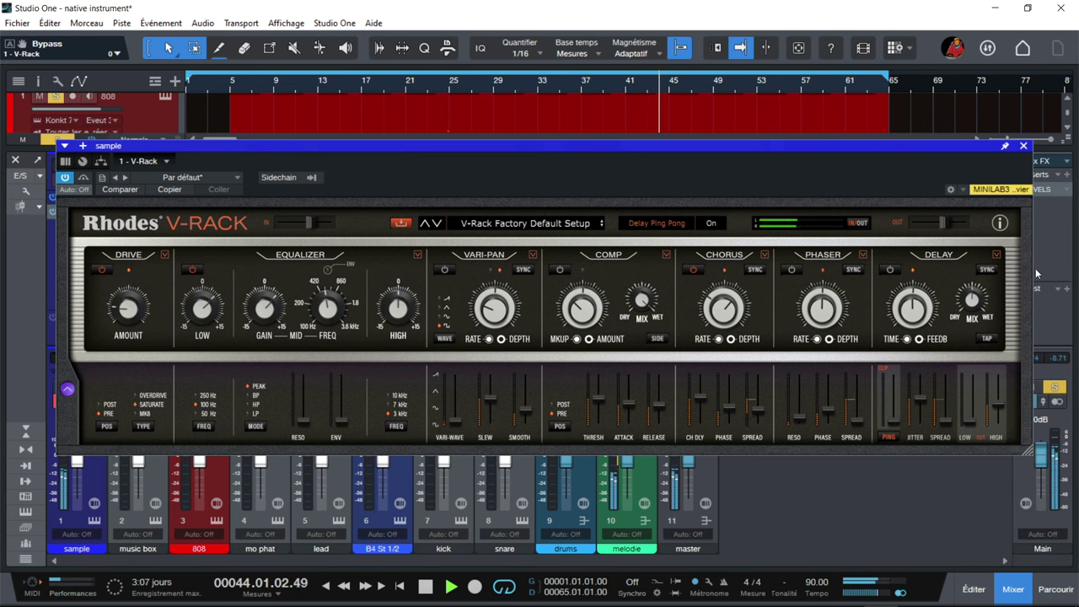
click(1024, 146)
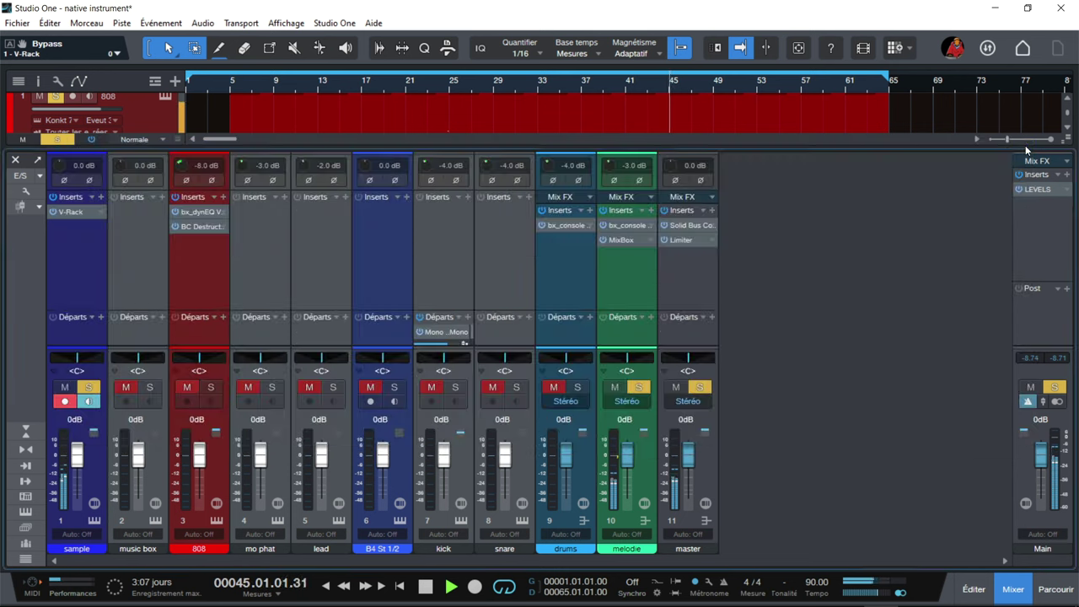
click(639, 387)
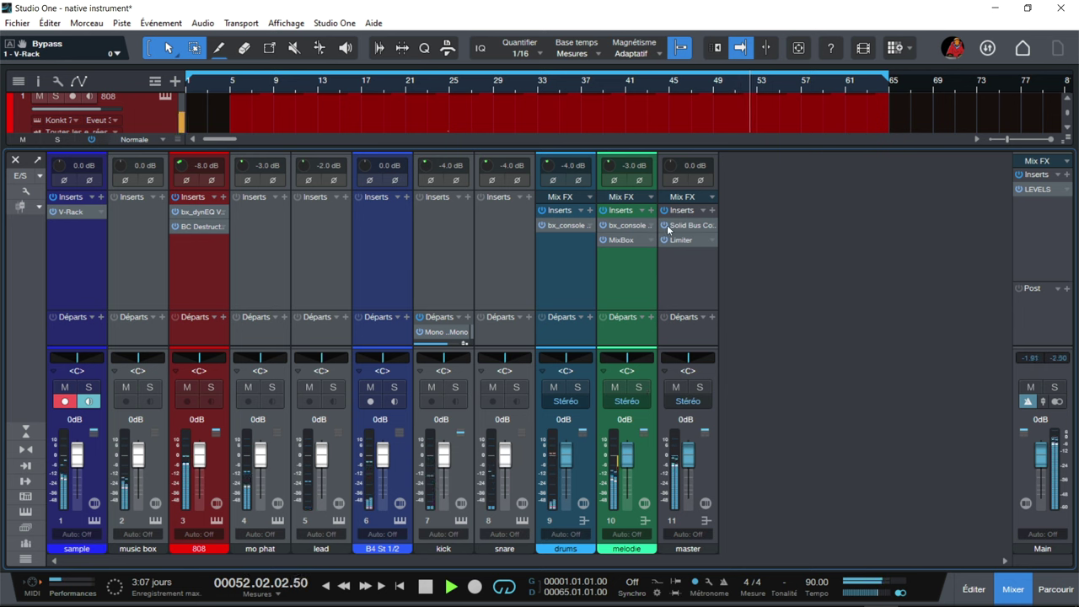
- View the melodie bus's MixBox while the full mix plays, close the plug-in and stop playback
click(623, 241)
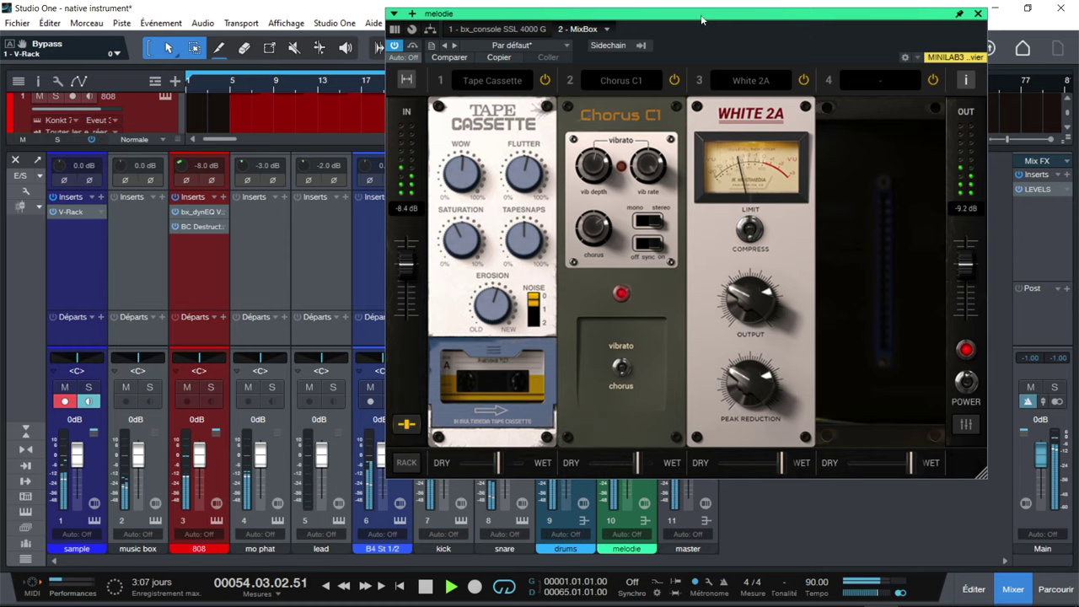
drag(707, 23, 623, 87)
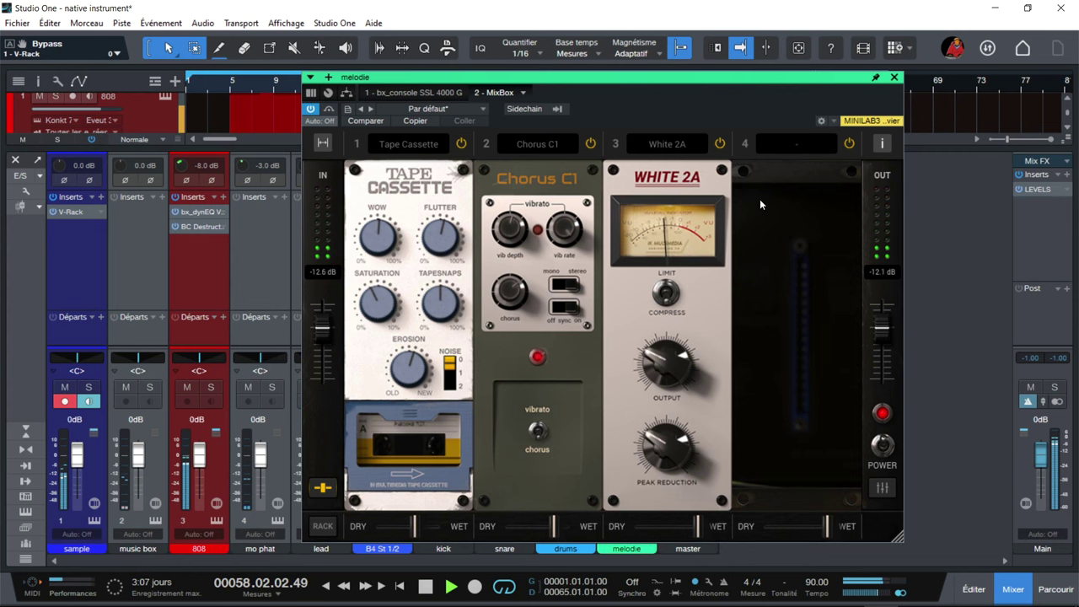
drag(766, 81, 578, 65)
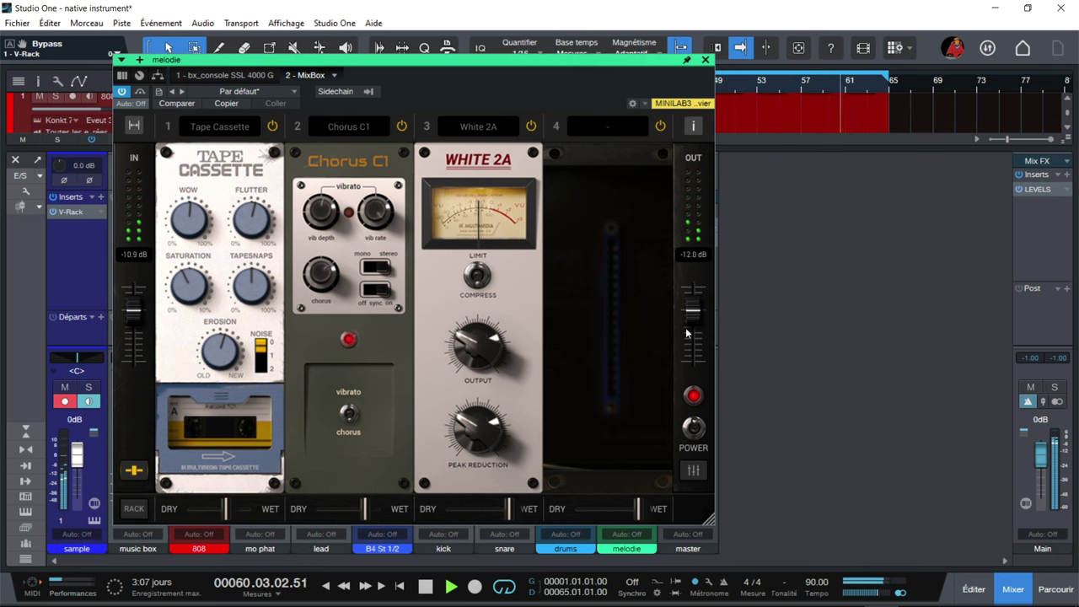
click(706, 61)
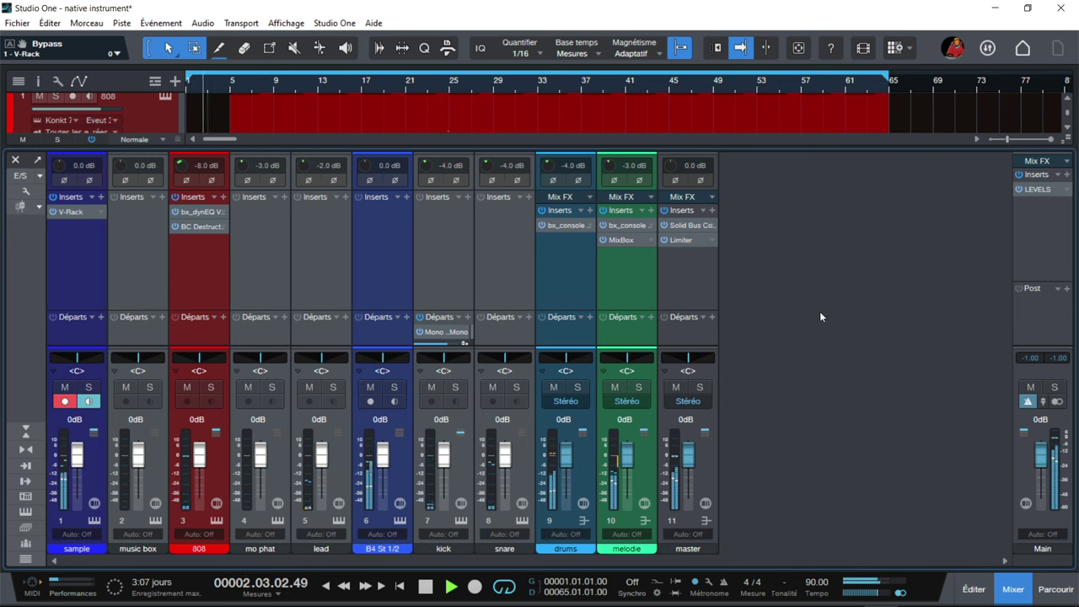
key(space)
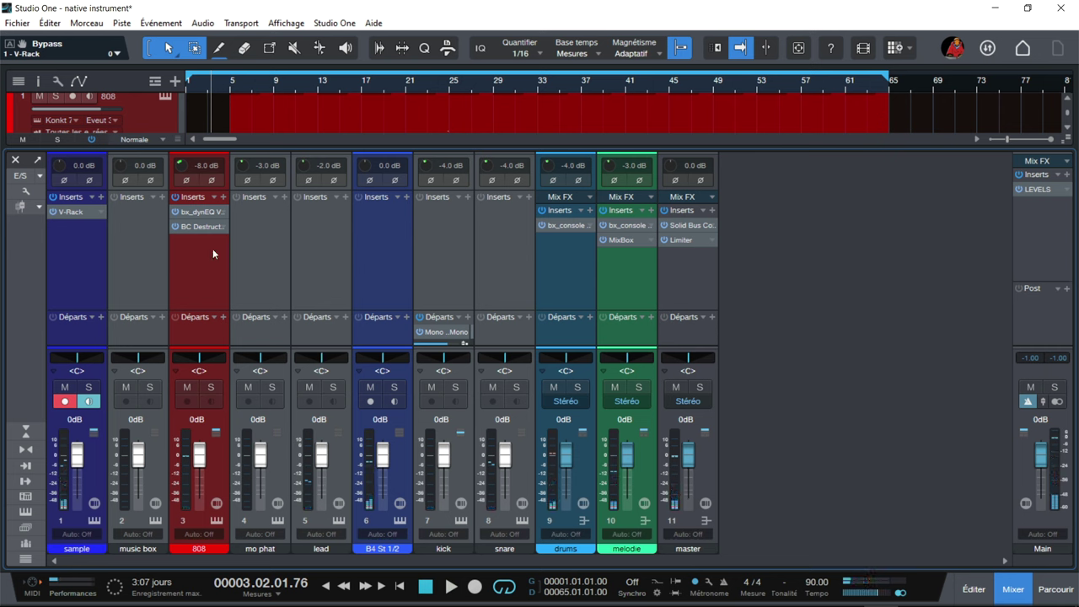
- Inspect the Lo-Fi Glow instrument's output and Port A MIDI channel options in Kontakt 7 without changing them, and close the instrument
click(214, 523)
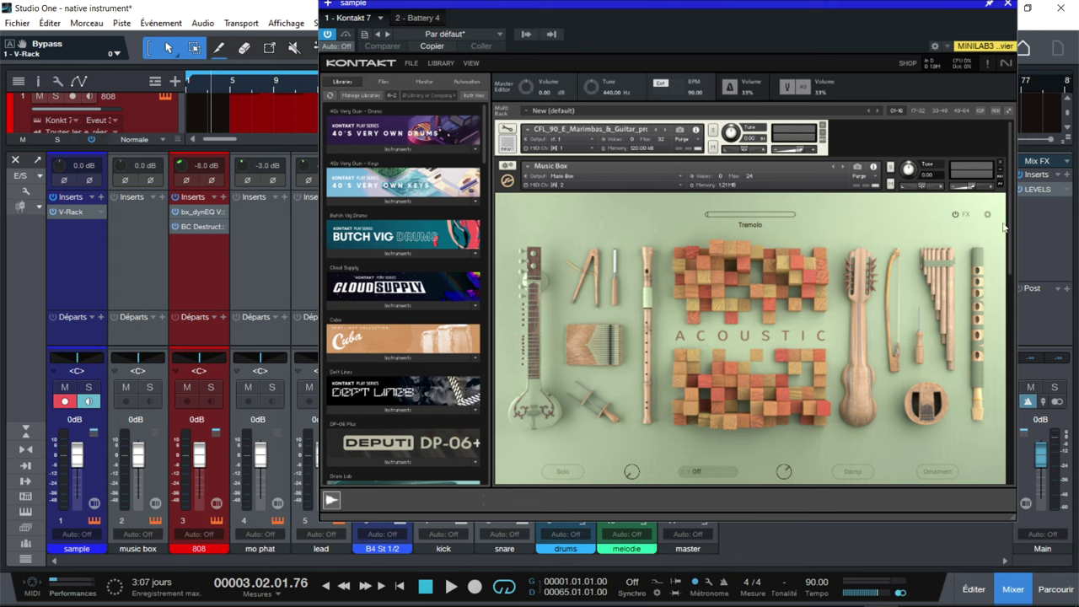
drag(1010, 217, 1003, 413)
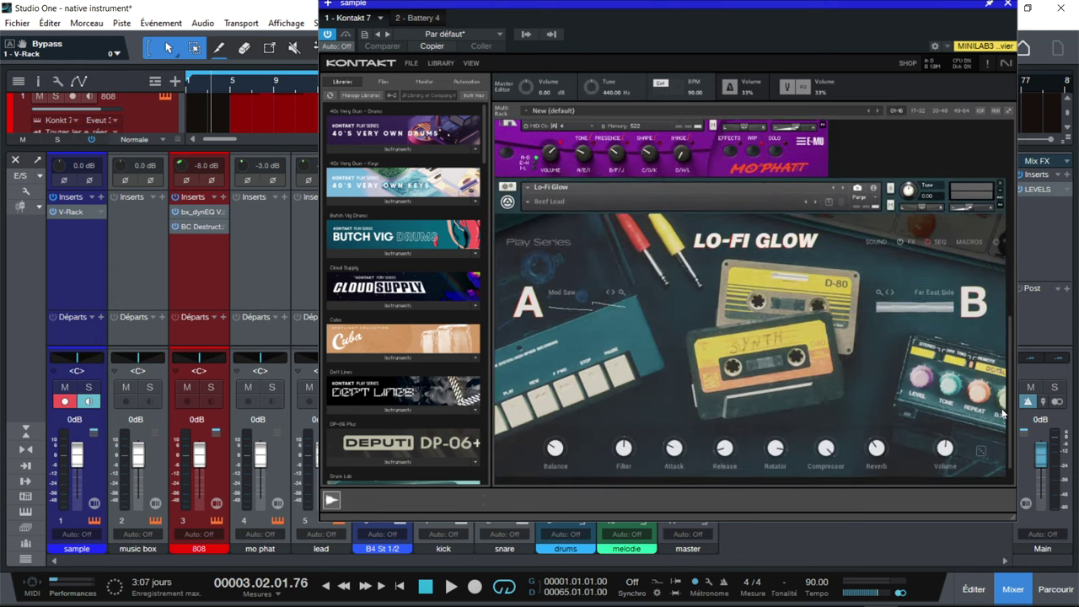
click(875, 190)
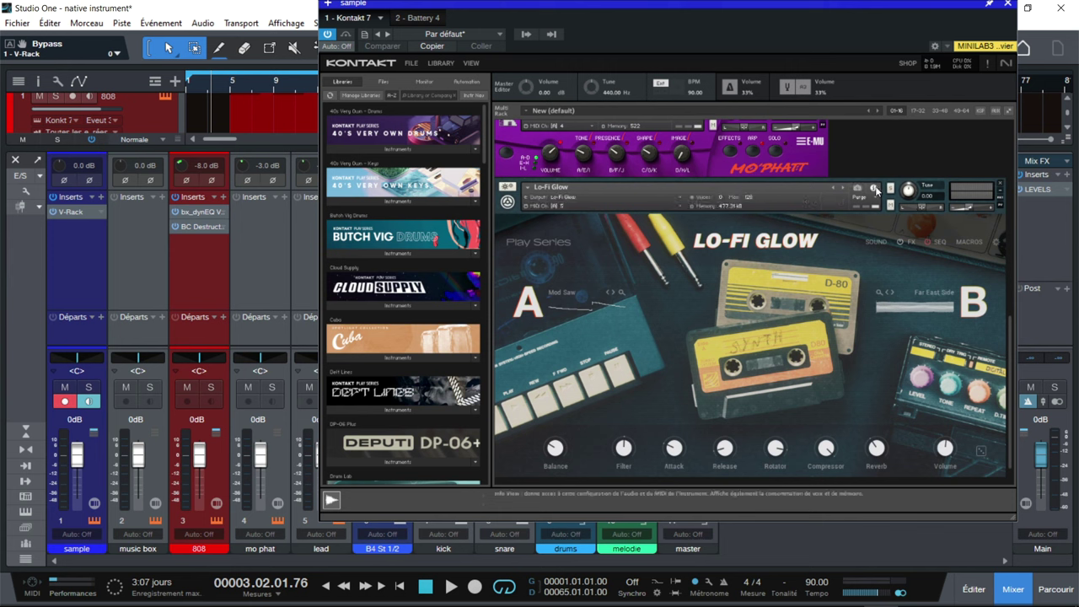
click(576, 206)
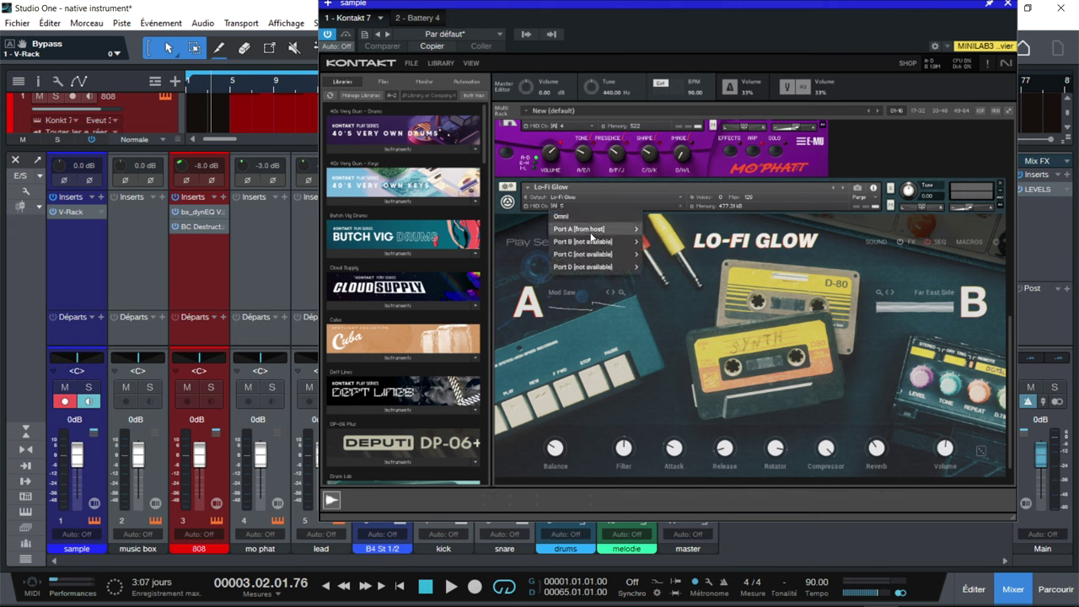
mouse_move(598, 235)
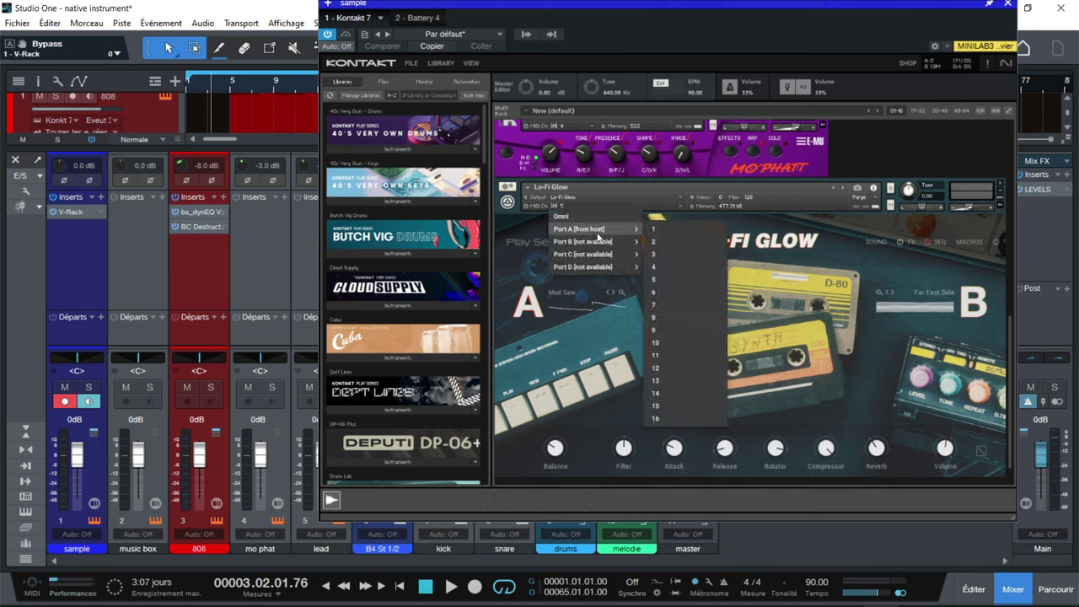
click(510, 236)
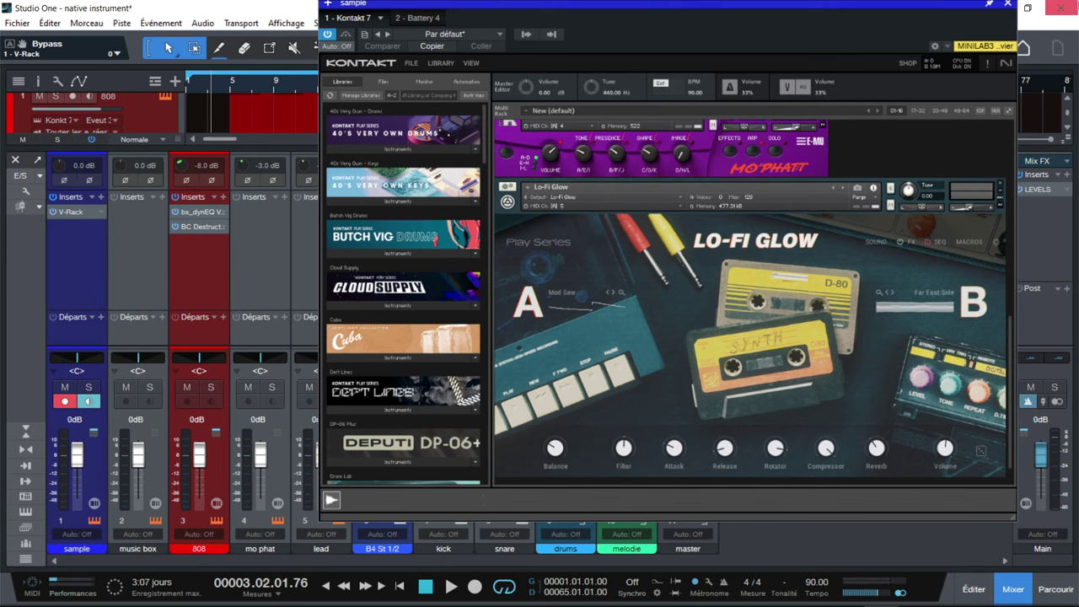
click(1008, 5)
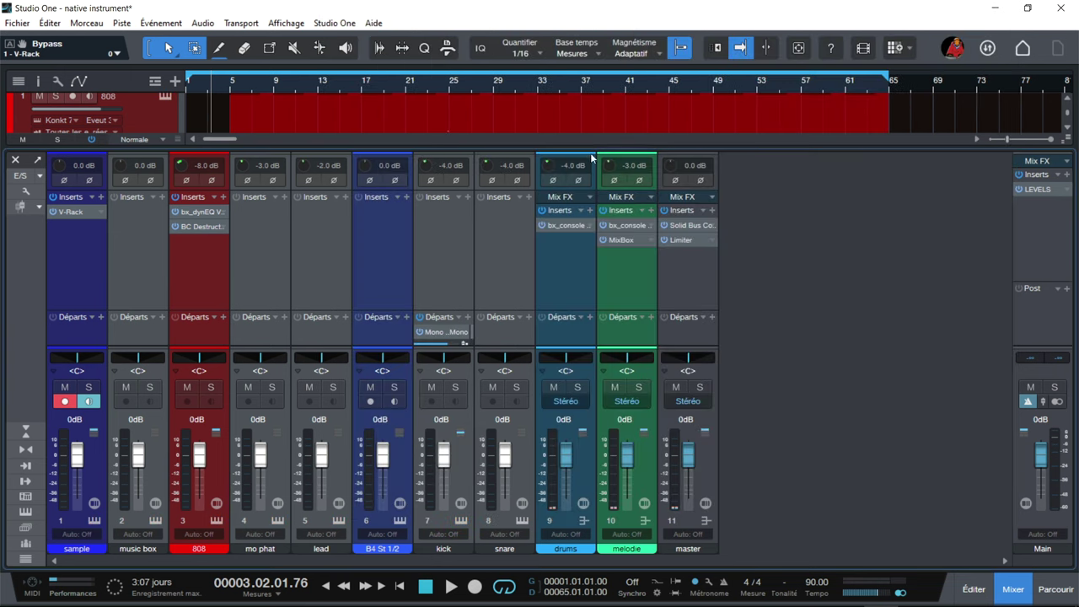
- Hide the mixer and show the arrangement from the melodie folder track down to the 808 track
drag(594, 147, 593, 301)
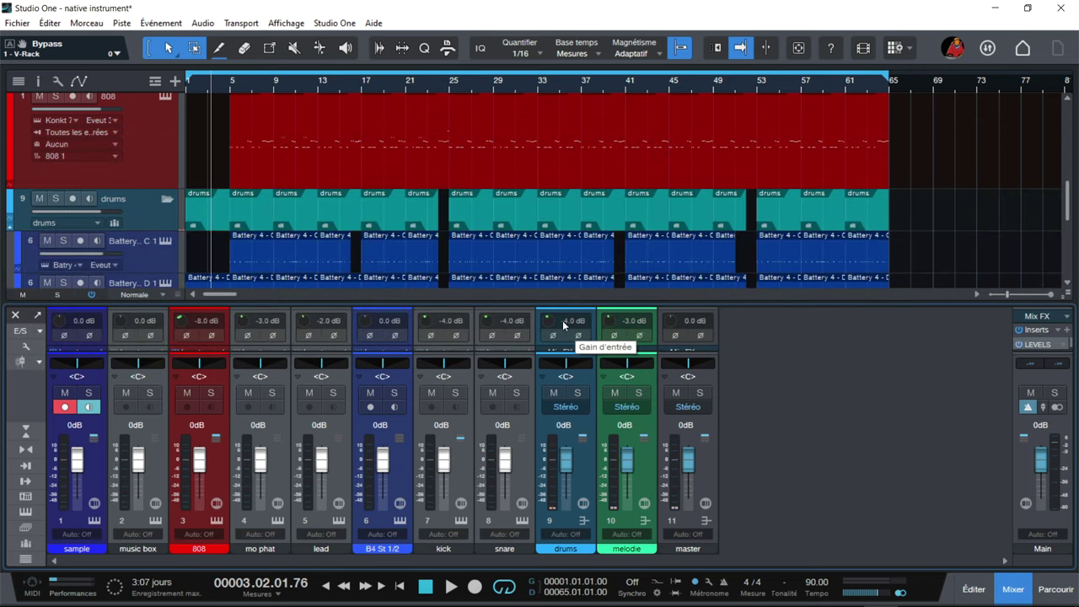
key(F3)
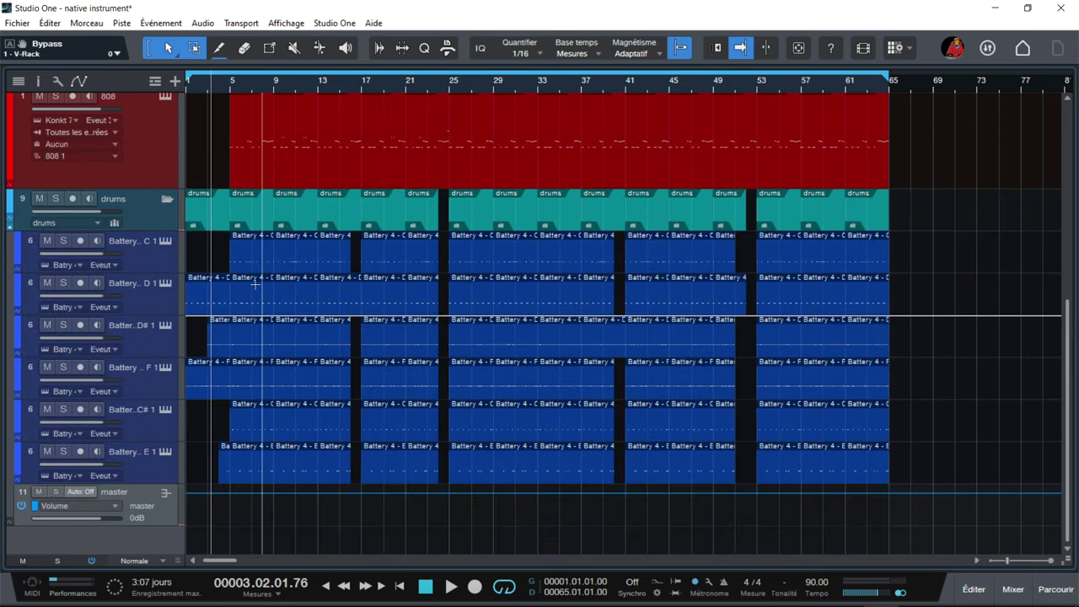
scroll(149, 189, up, 5)
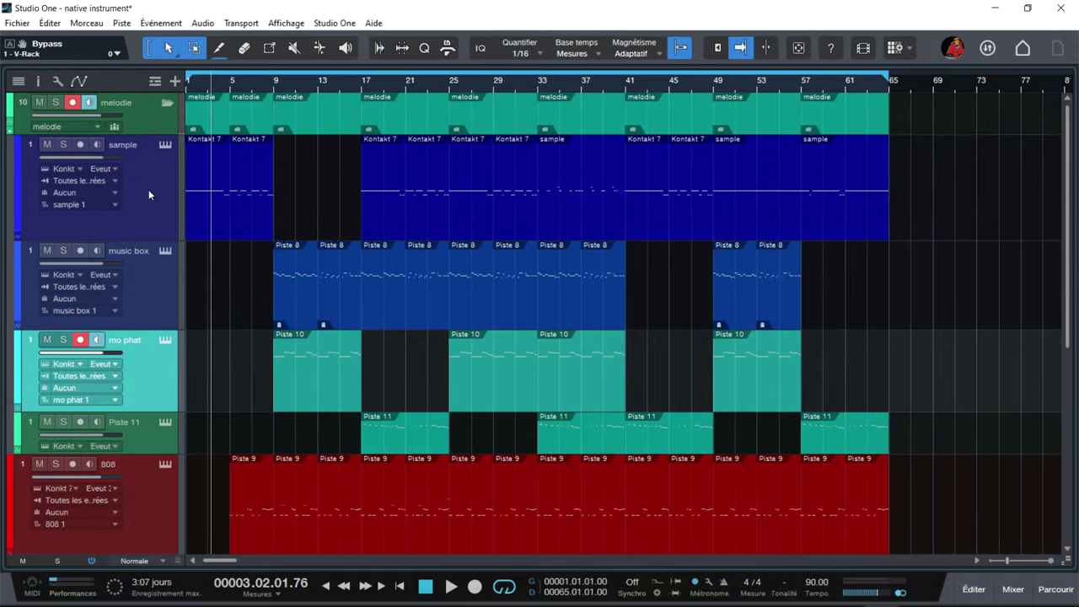
- Select the sample, music box and mo phat tracks one after another to present the melodie folder's instrument tracks
click(147, 160)
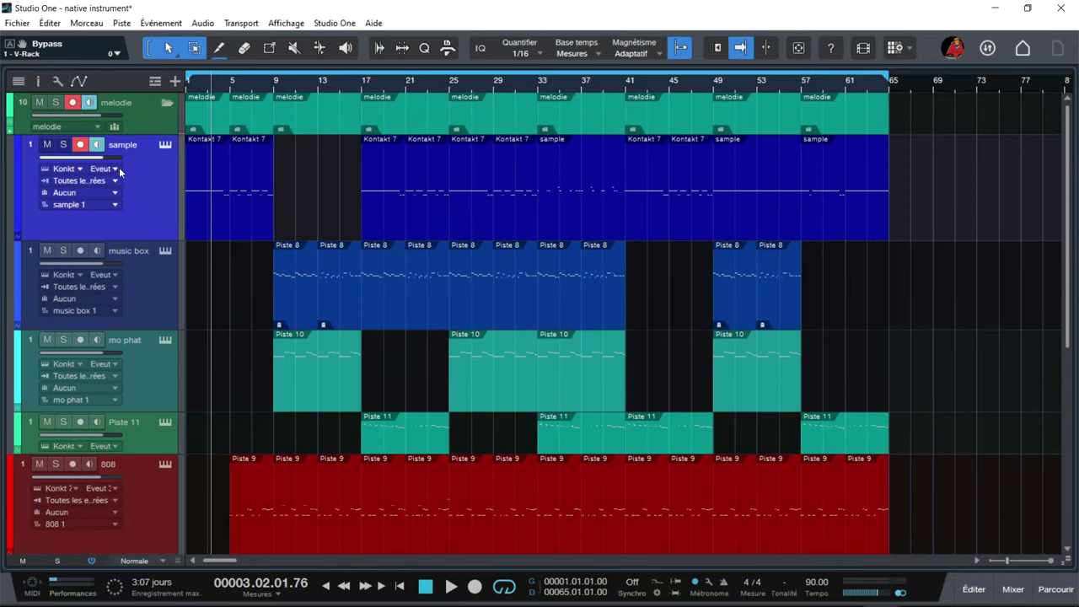
click(146, 291)
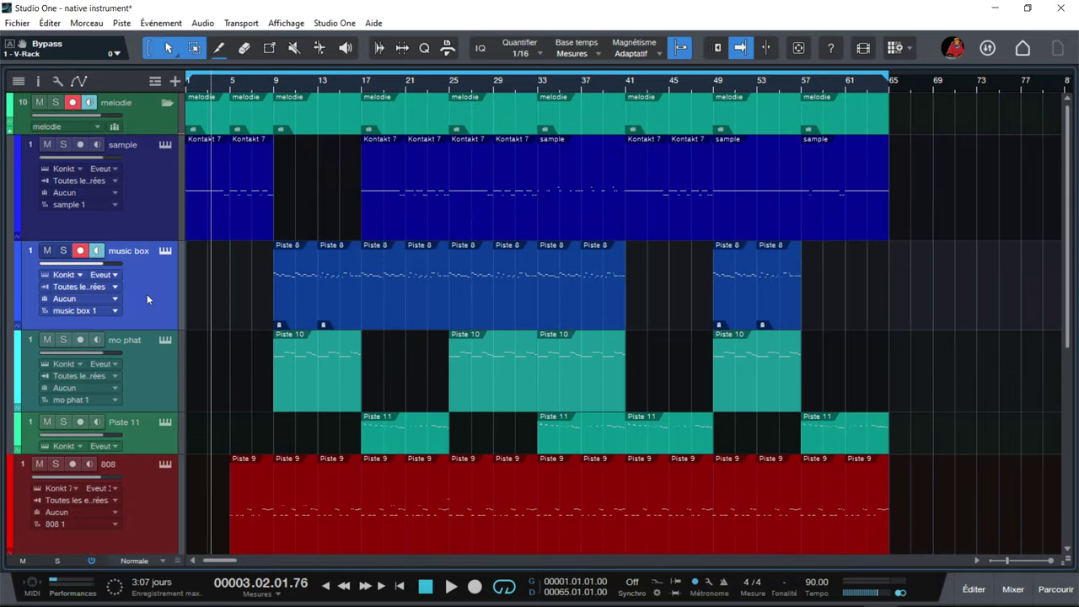
click(143, 402)
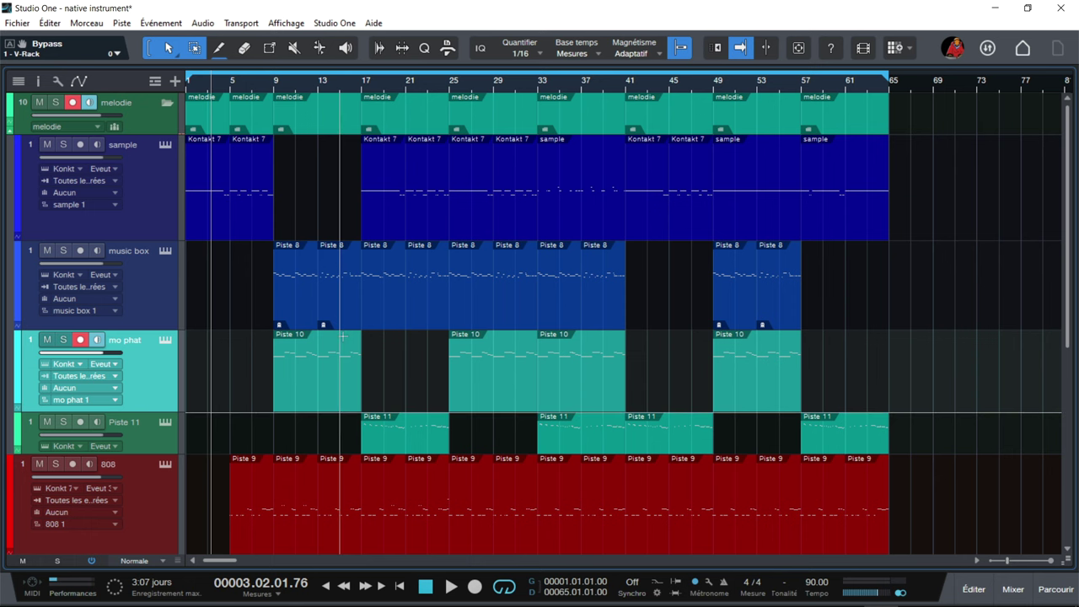
- Open the sample track's Kontakt 7 and view the CFL_90_E_Marimbas instrument's waveform in the Wave Editor in edit mode
click(165, 146)
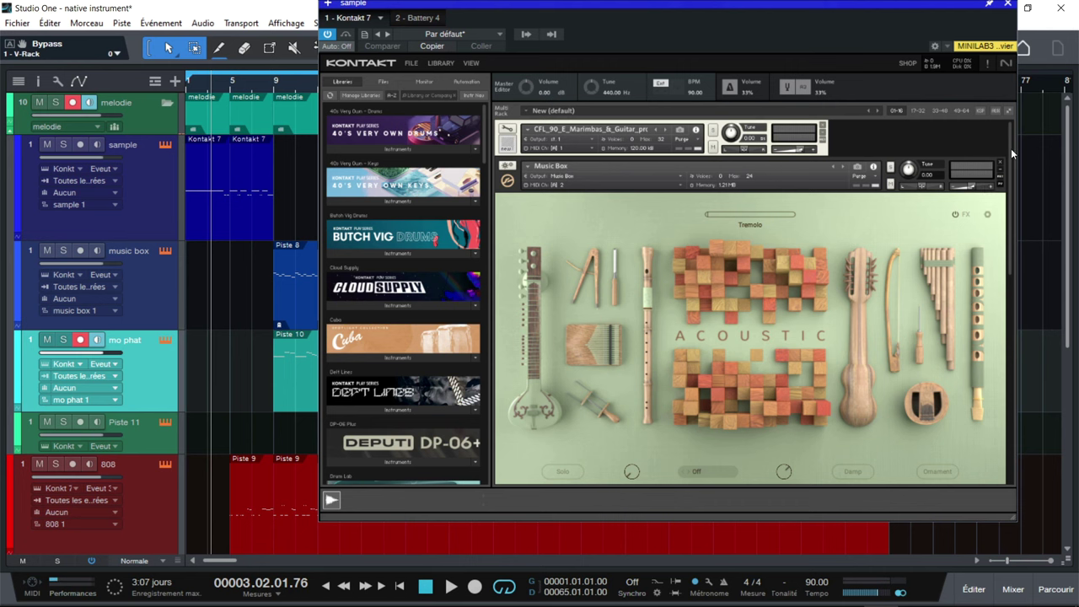
click(507, 133)
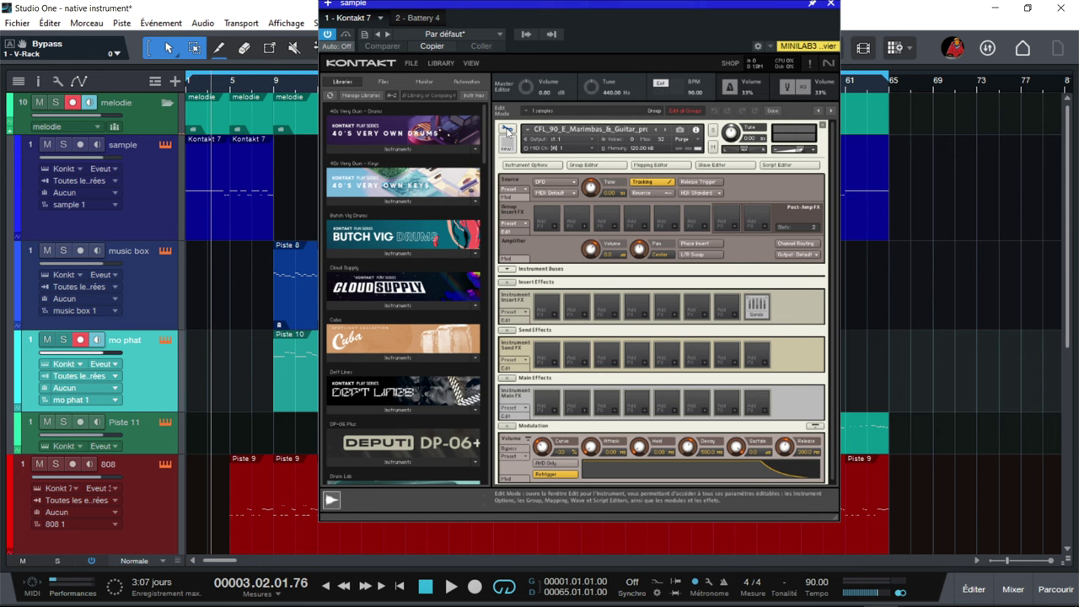
click(709, 166)
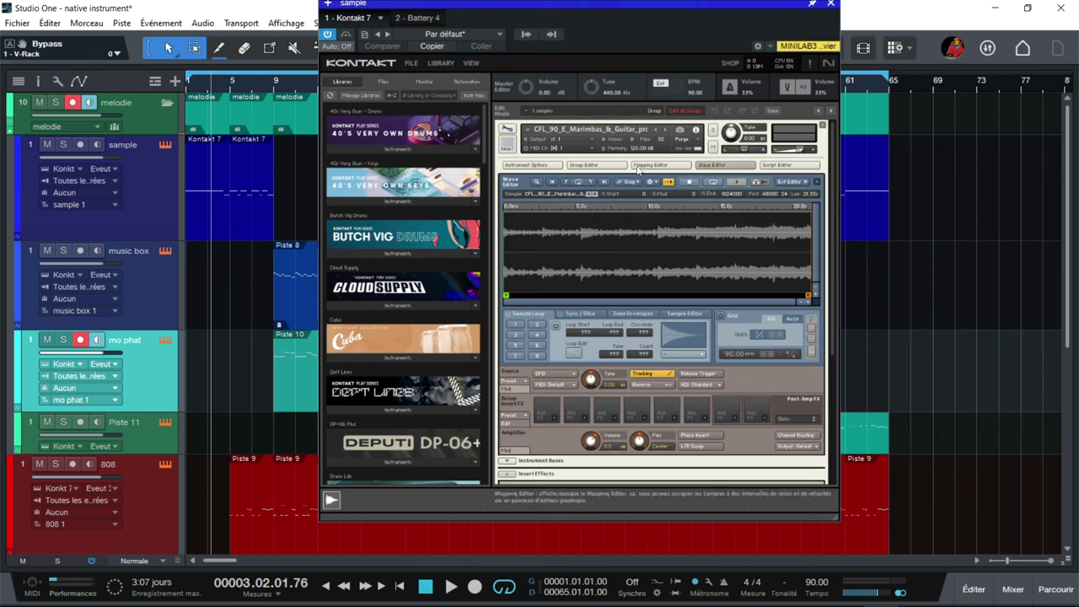
click(713, 166)
- Examine the marimba sample's key zone and root key in the Mapping Editor with the sample track selected, and close Kontakt 7
click(651, 166)
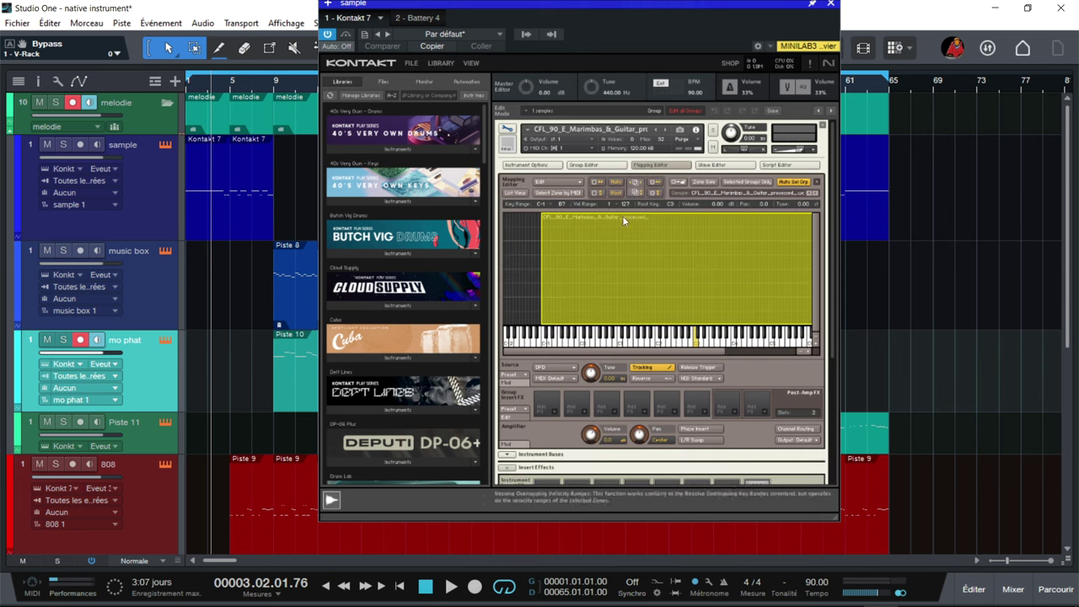
click(696, 345)
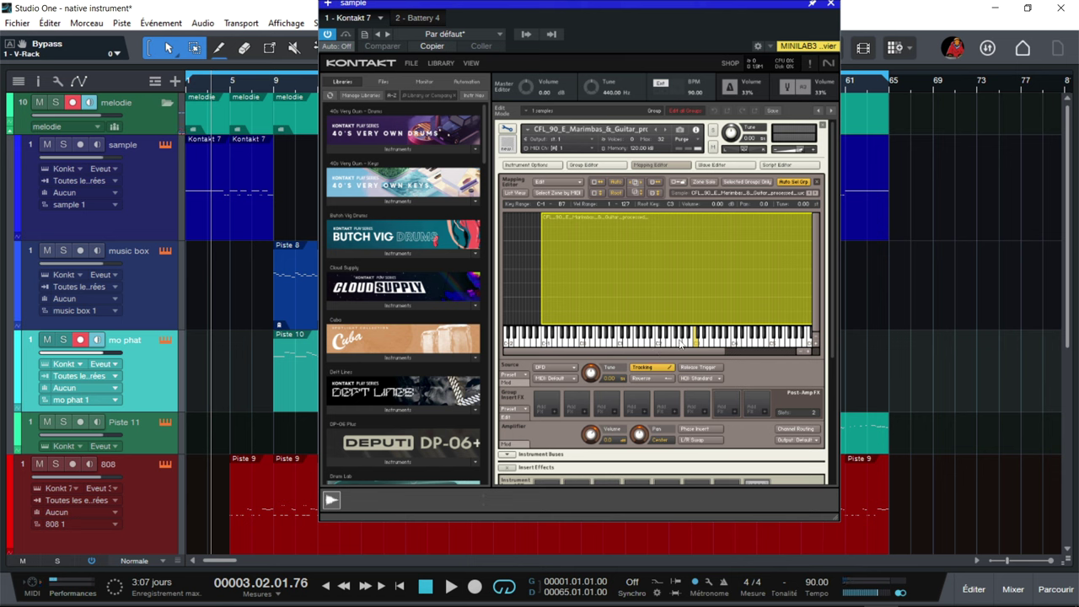
click(155, 214)
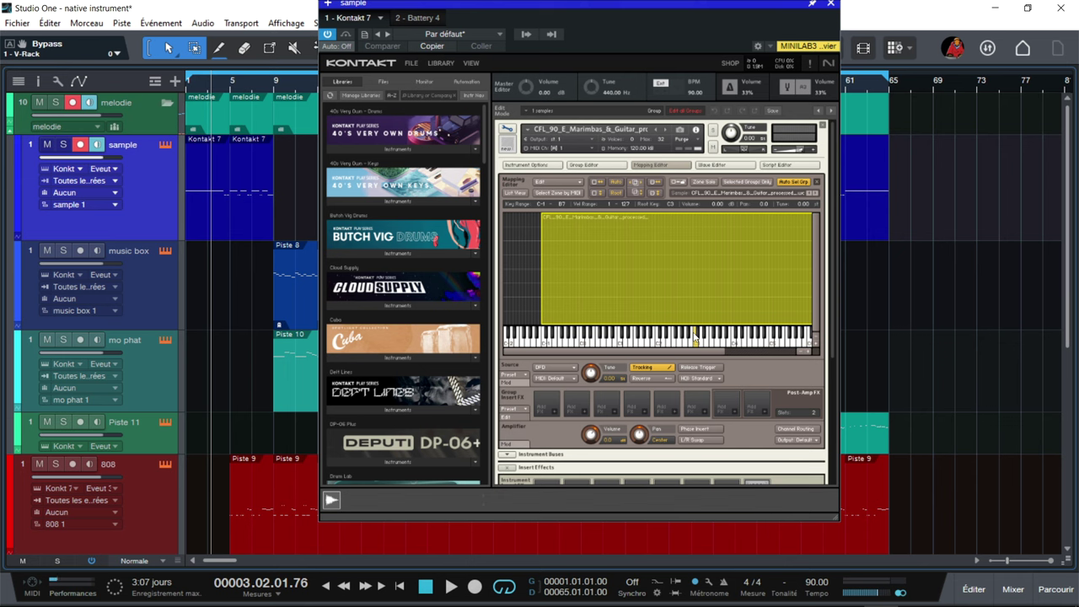
click(832, 5)
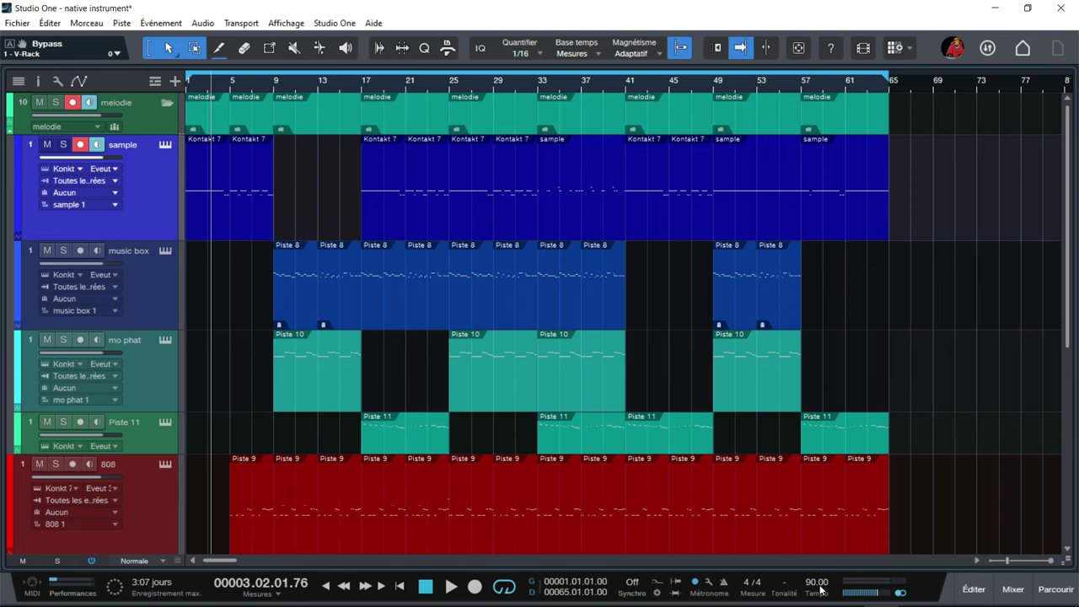
- Play the arrangement, view the sample track's second Kontakt 7 part in the note editor, and close the editor
key(space)
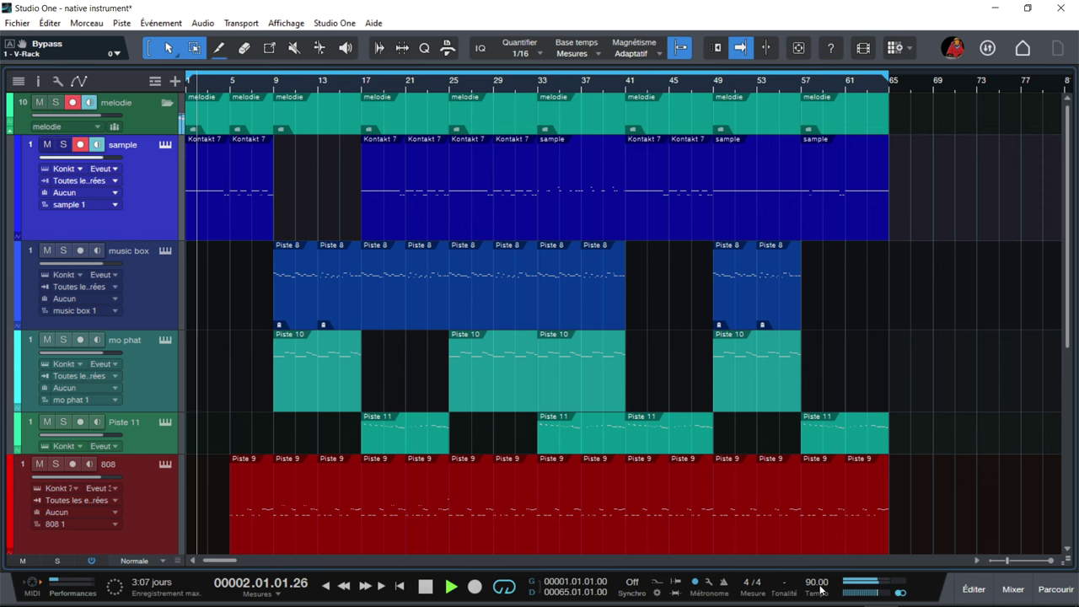
double_click(249, 221)
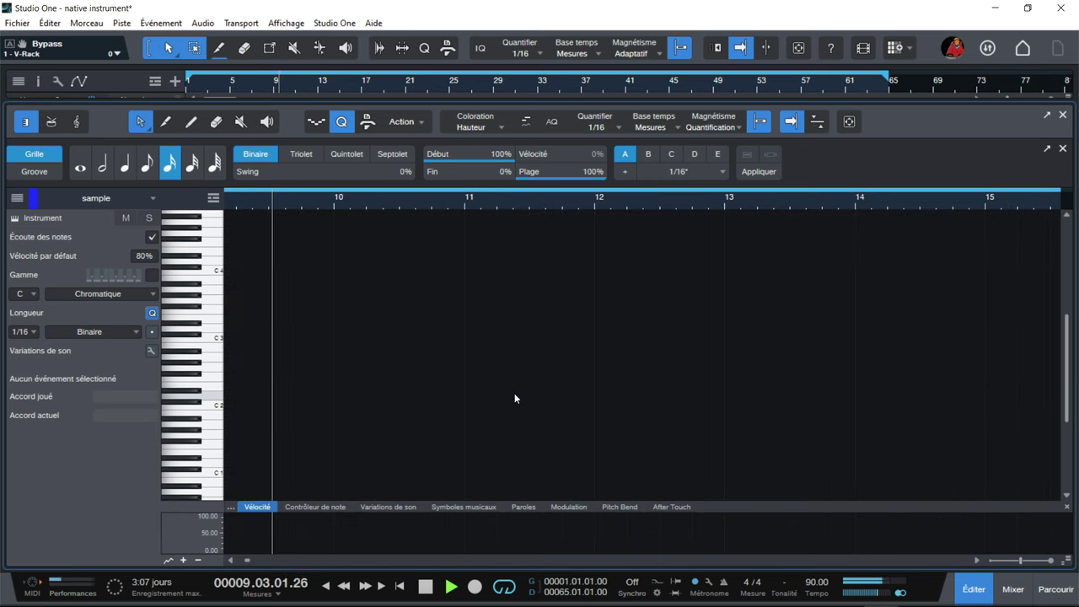
click(1063, 115)
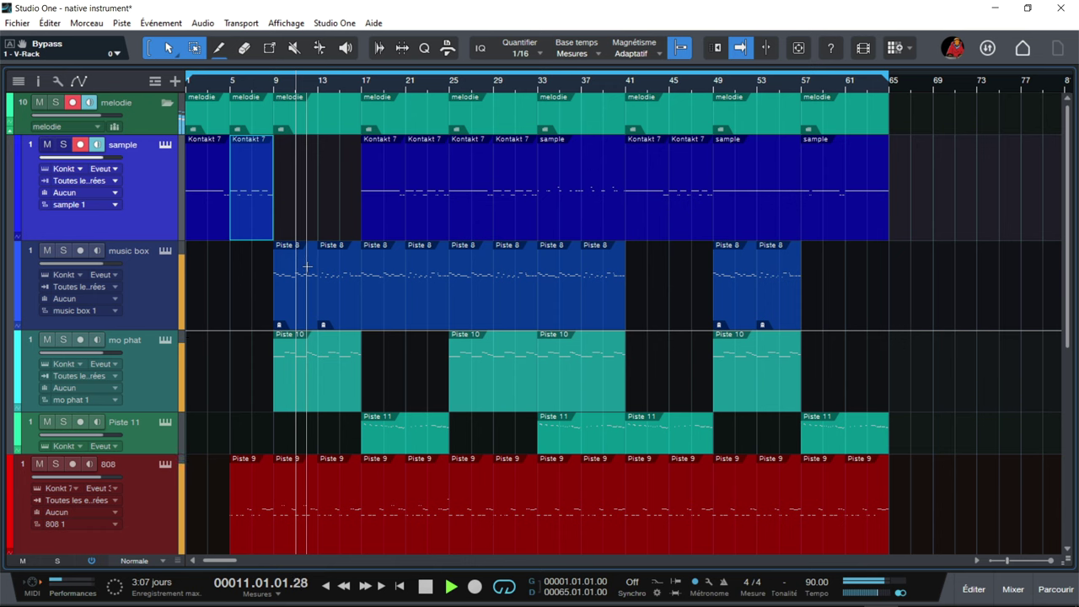